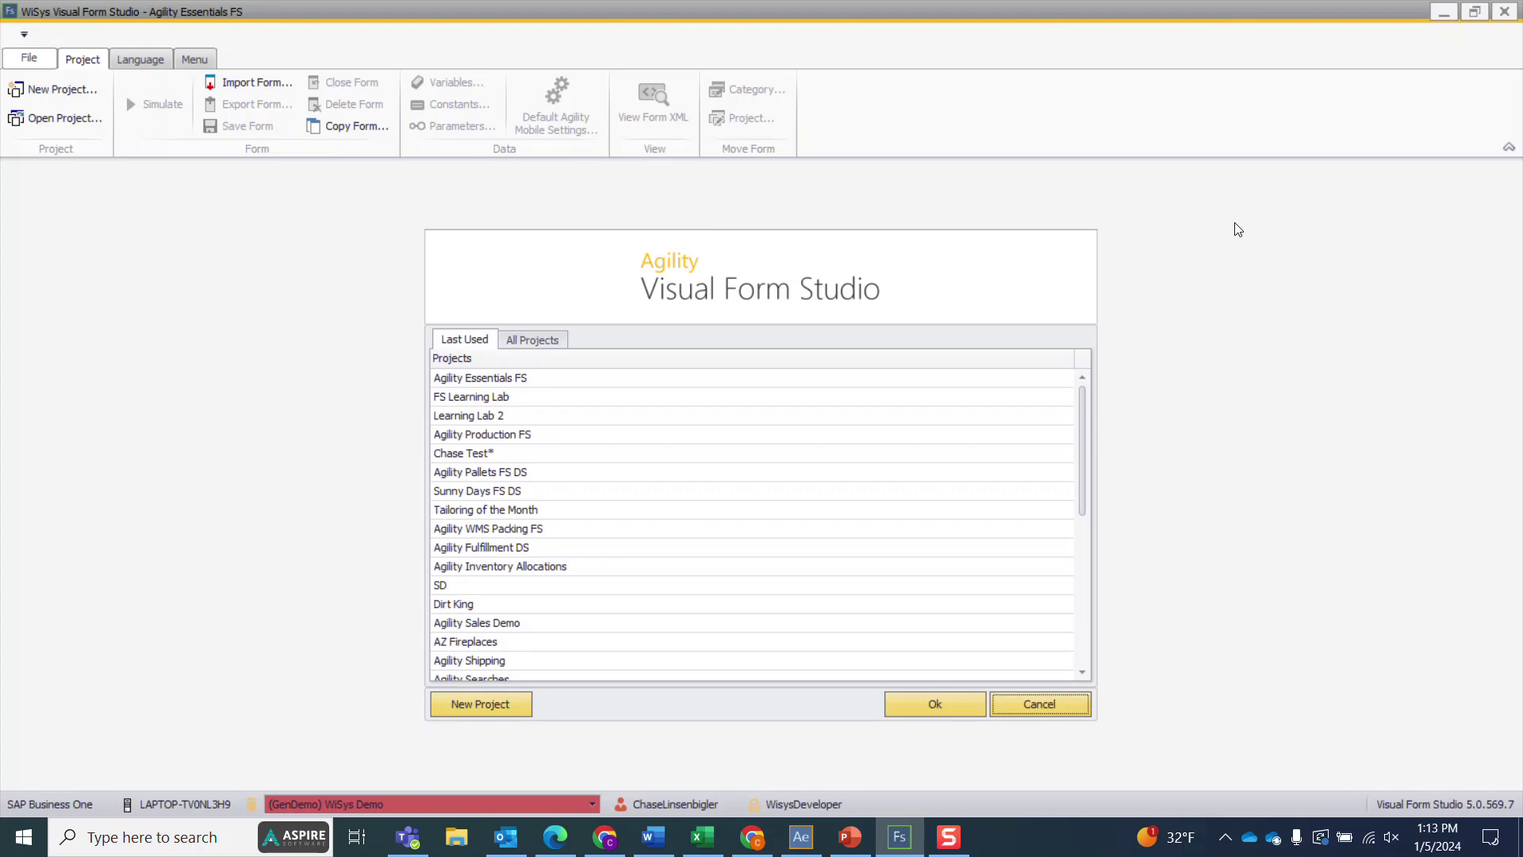
Step: Open the Agility Essentials FS project and view the field layout of its Goods Receipt PO form
click(498, 384)
double_click(497, 386)
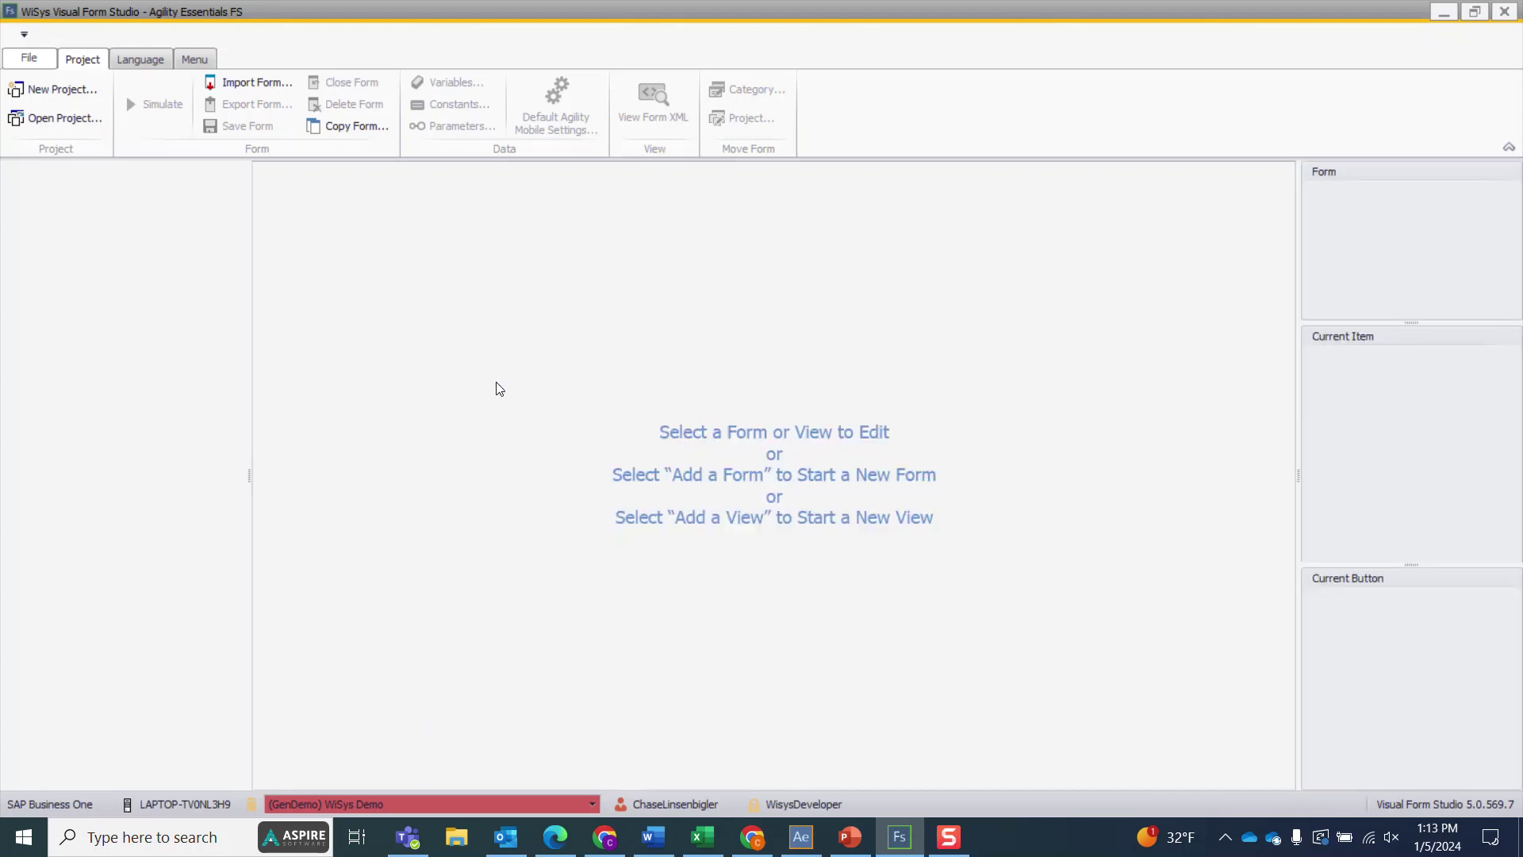
click(126, 508)
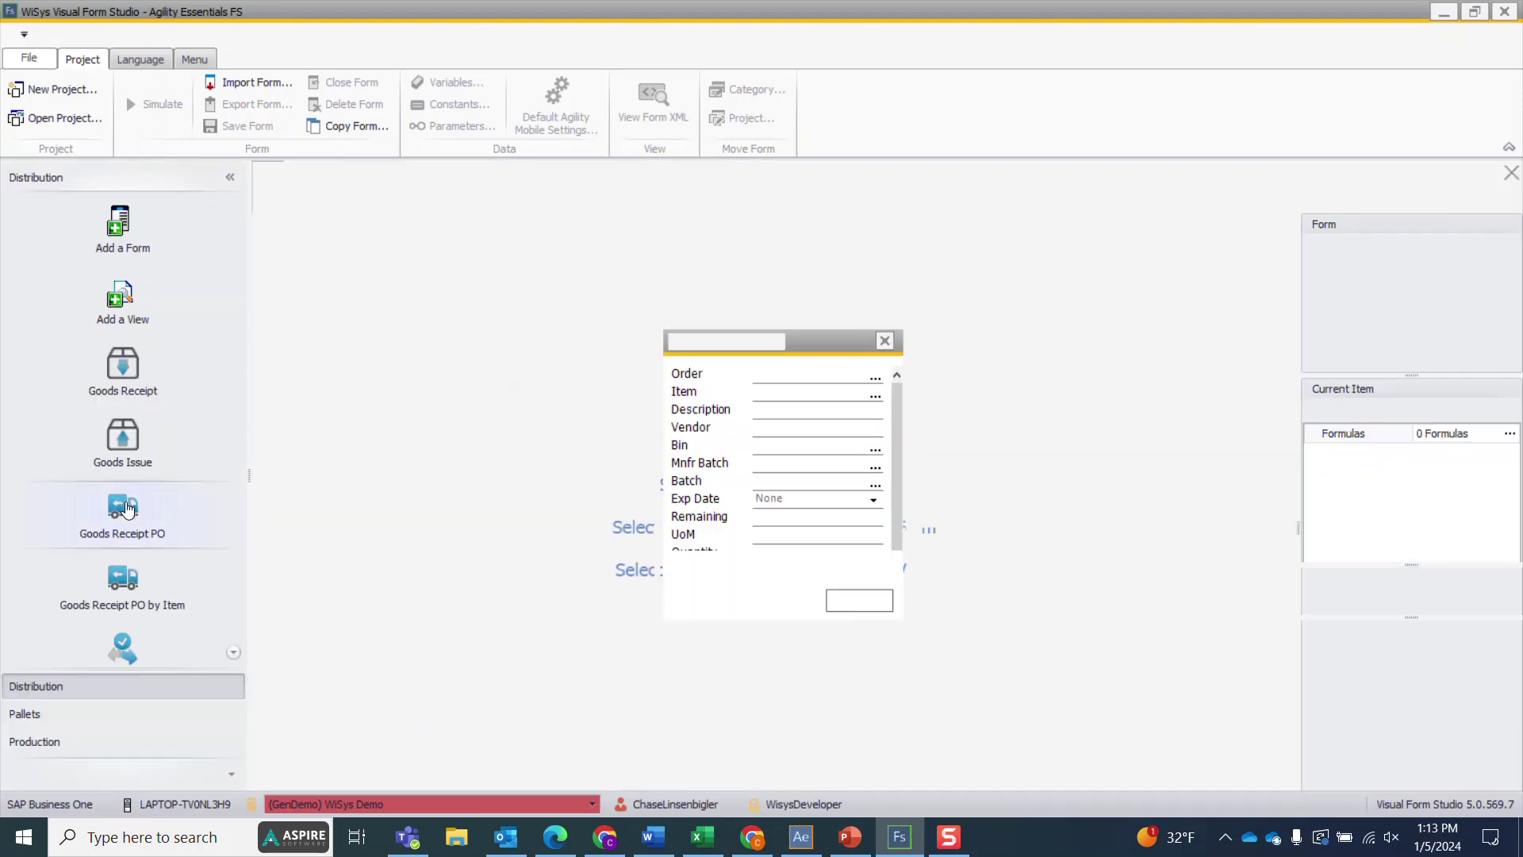
mouse_move(899, 427)
mouse_down()
mouse_move(902, 519)
mouse_move(900, 409)
mouse_up()
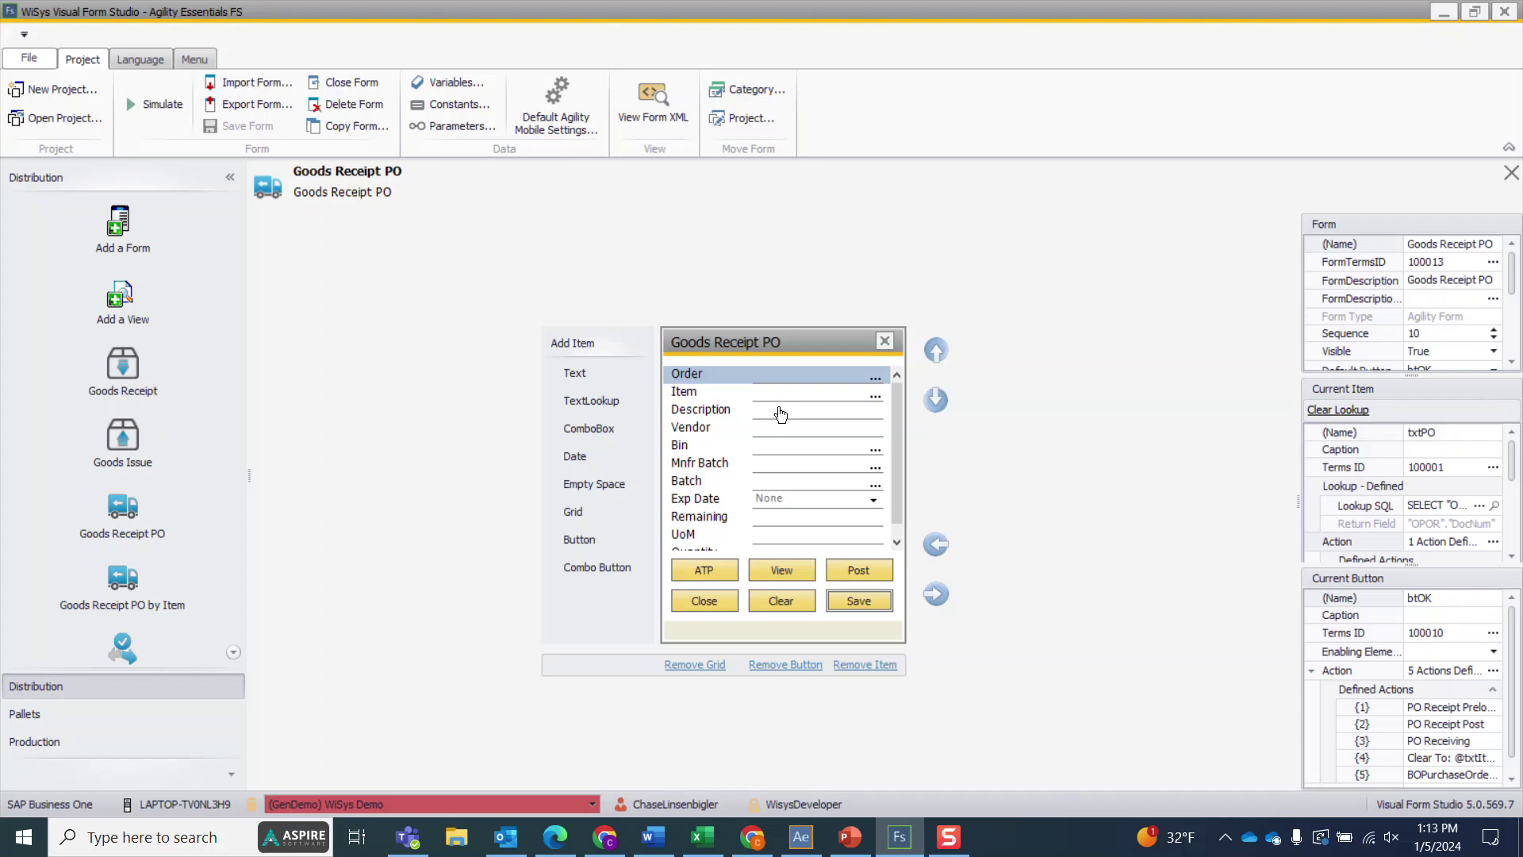
Step: Switch to the Tailoring of the Month project
click(85, 132)
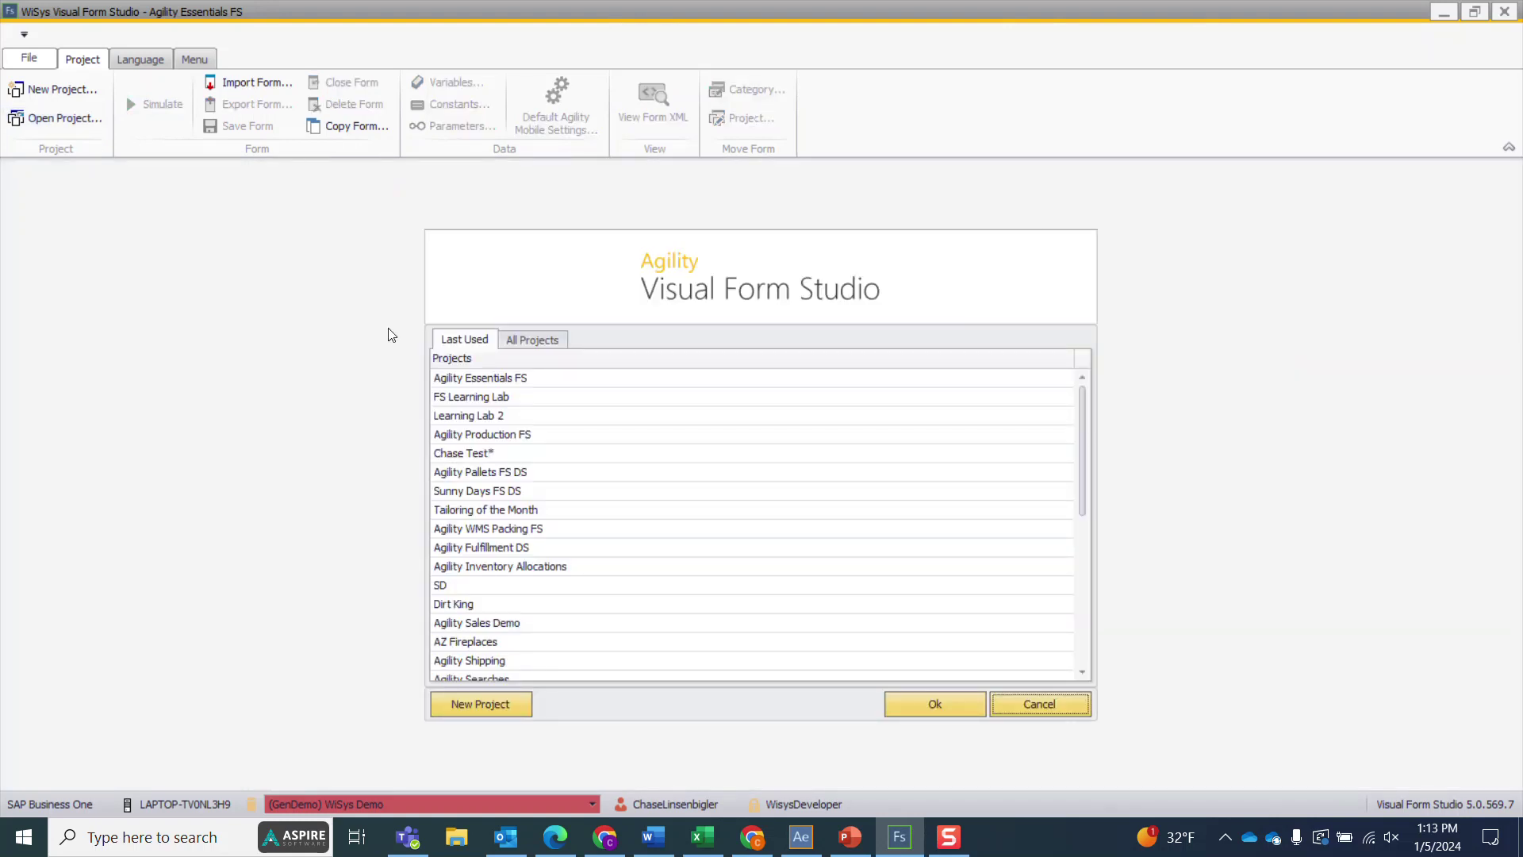
click(494, 513)
double_click(494, 513)
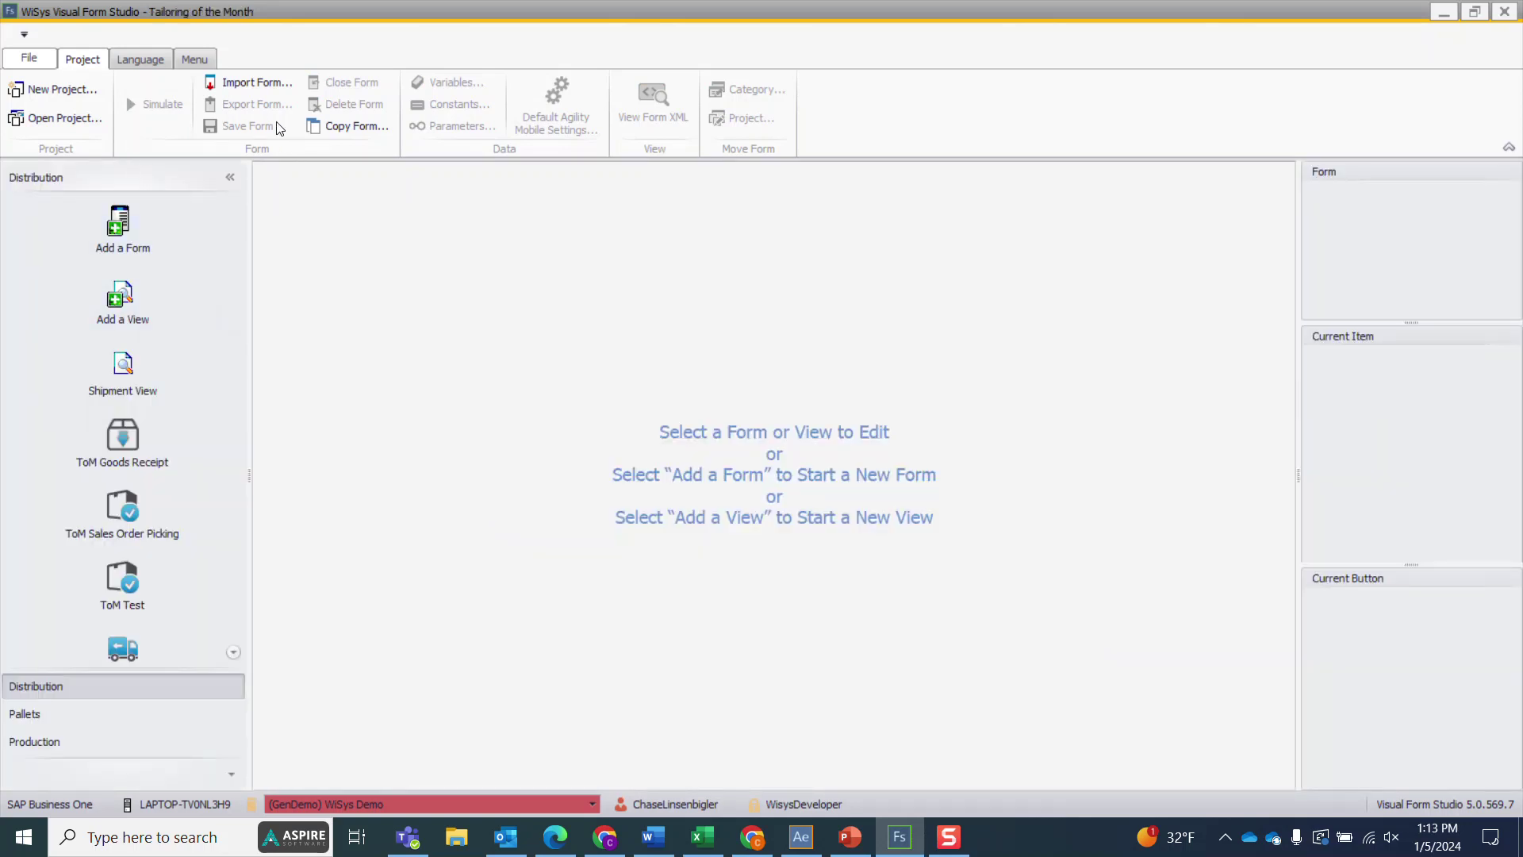
Step: Start a form copy, filter the source forms by the name "goods rece", and choose Goods Receipt PO as the source
click(325, 134)
click(990, 337)
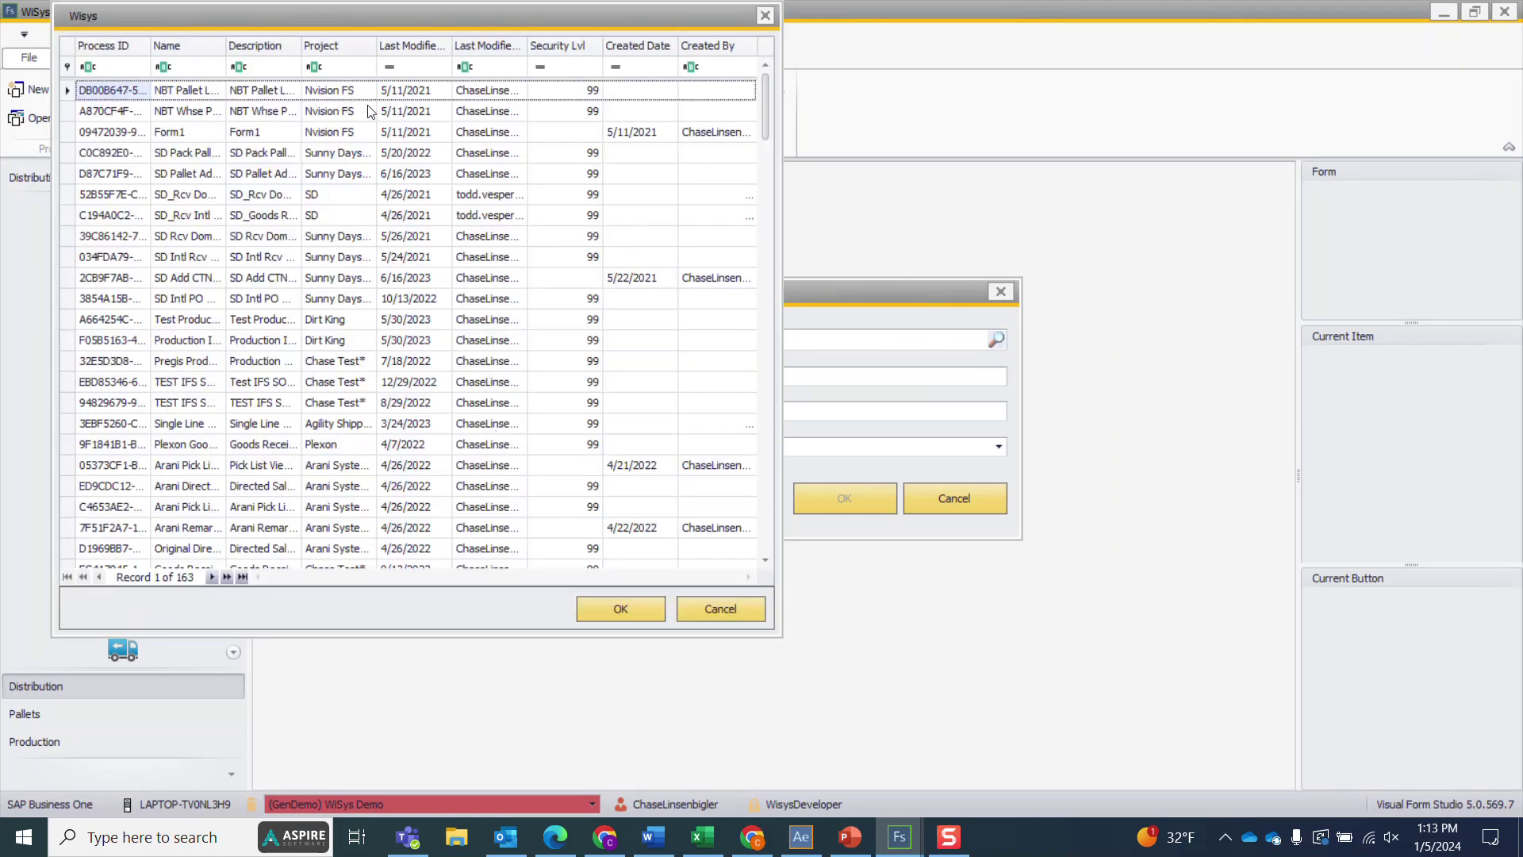
click(213, 63)
text(g)
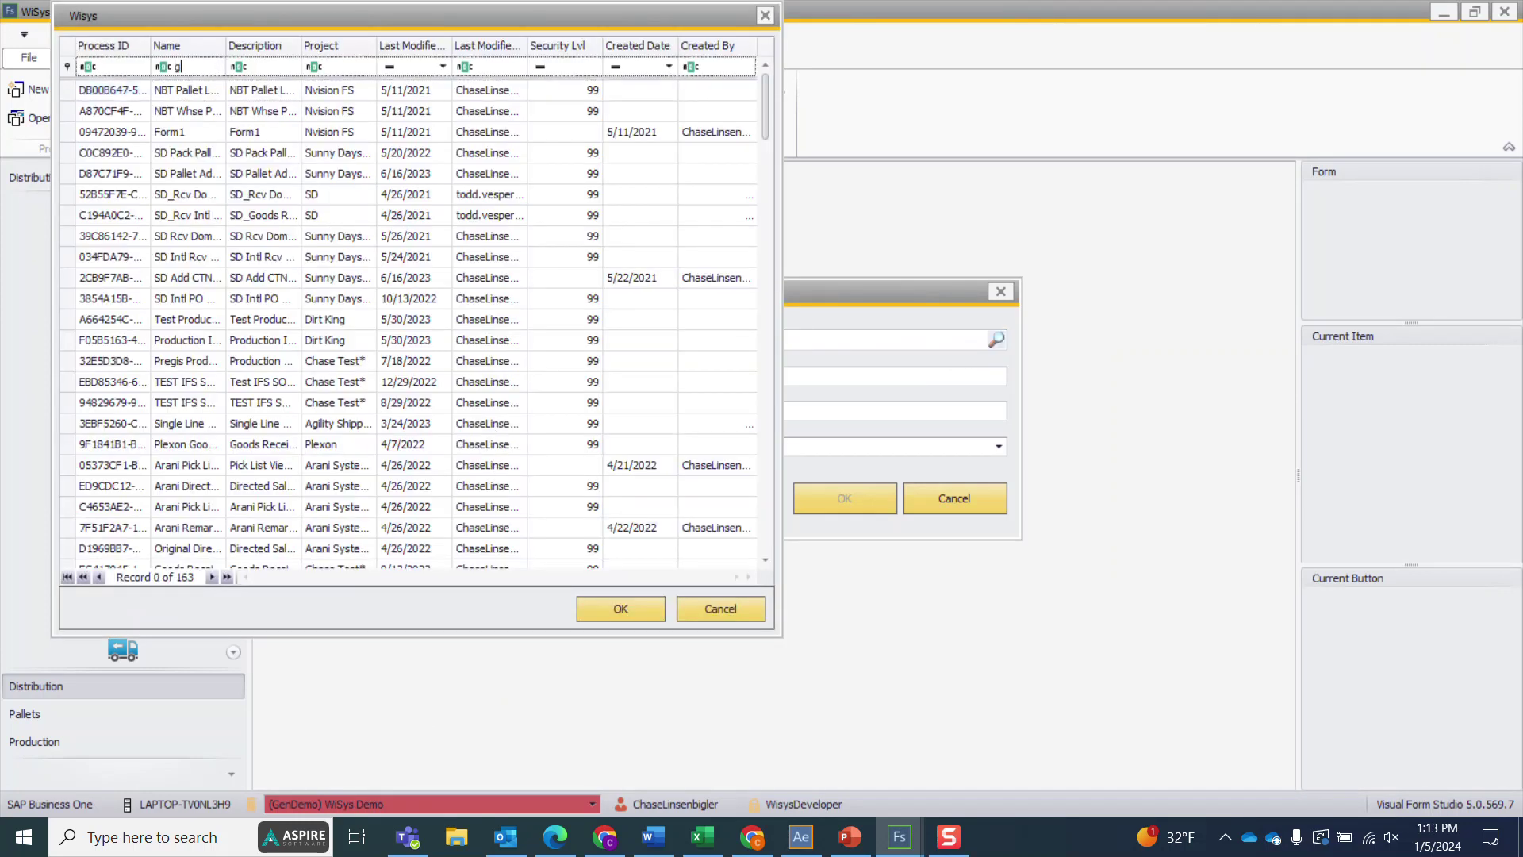
text(oods rece)
drag(226, 47, 407, 48)
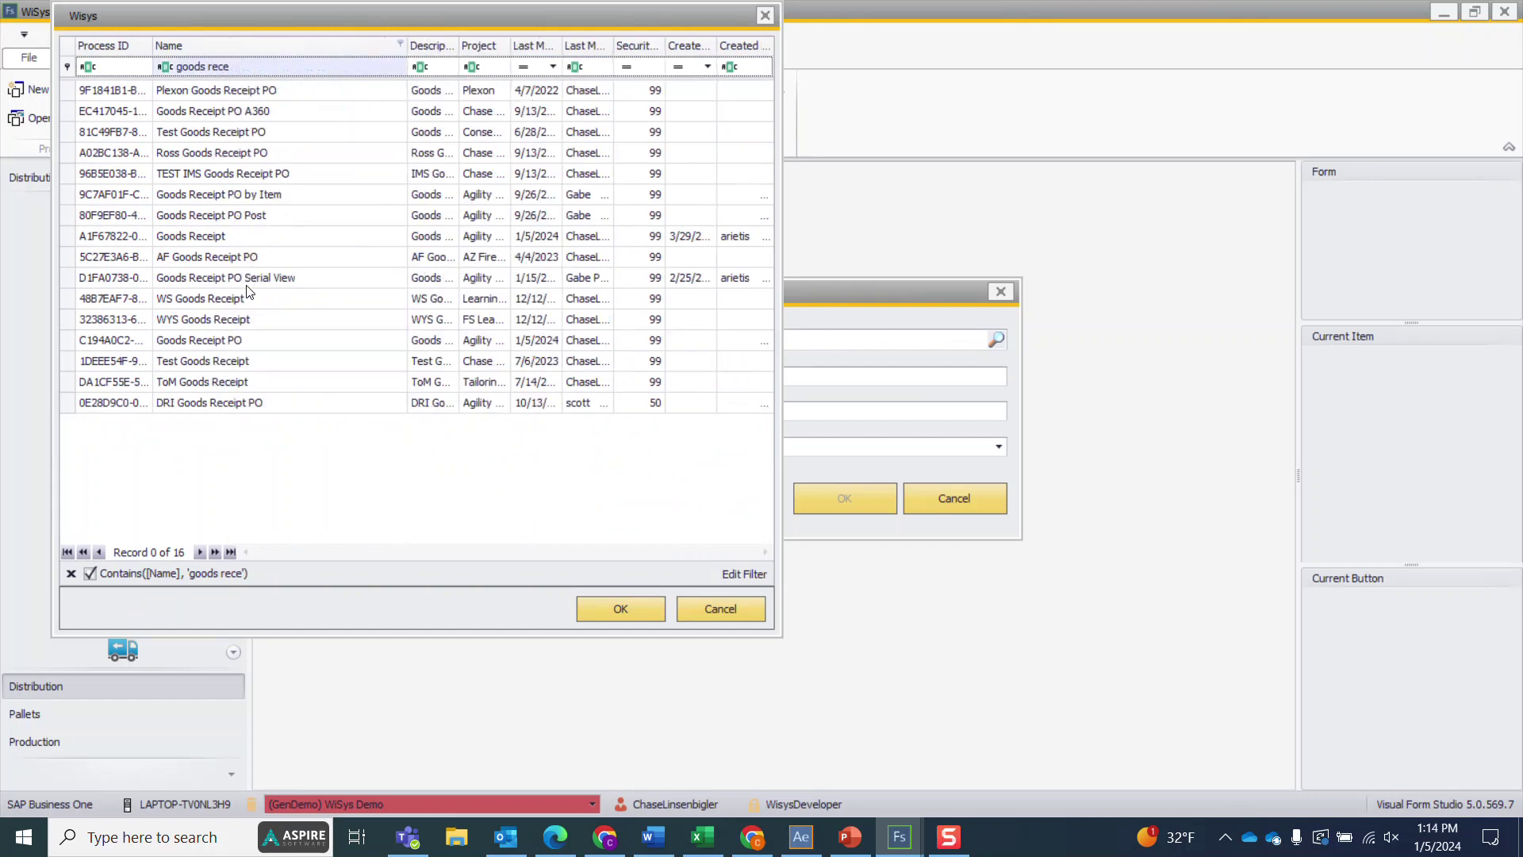
click(240, 343)
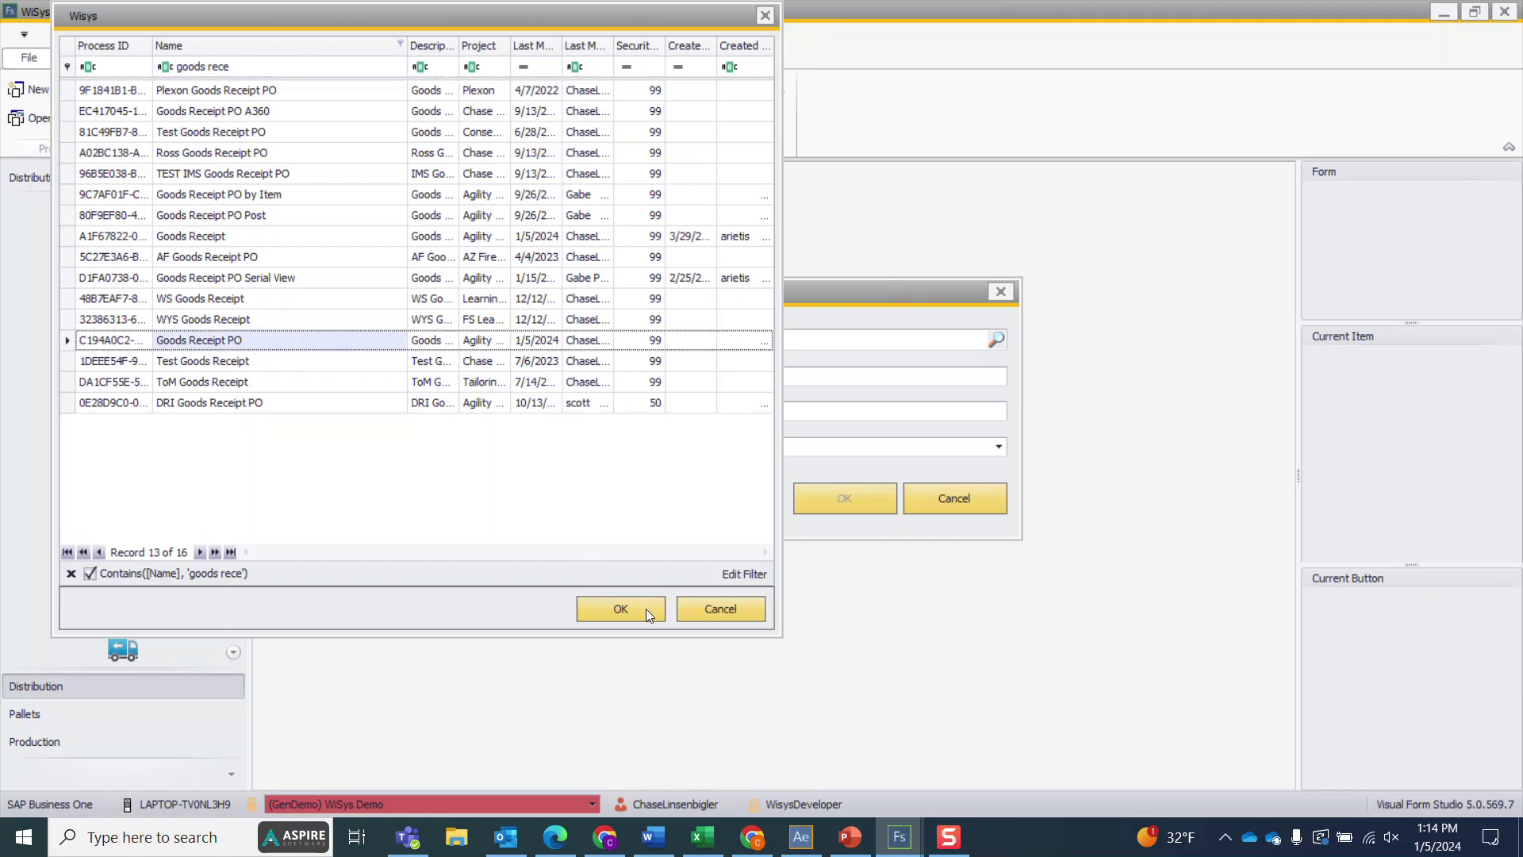
click(614, 602)
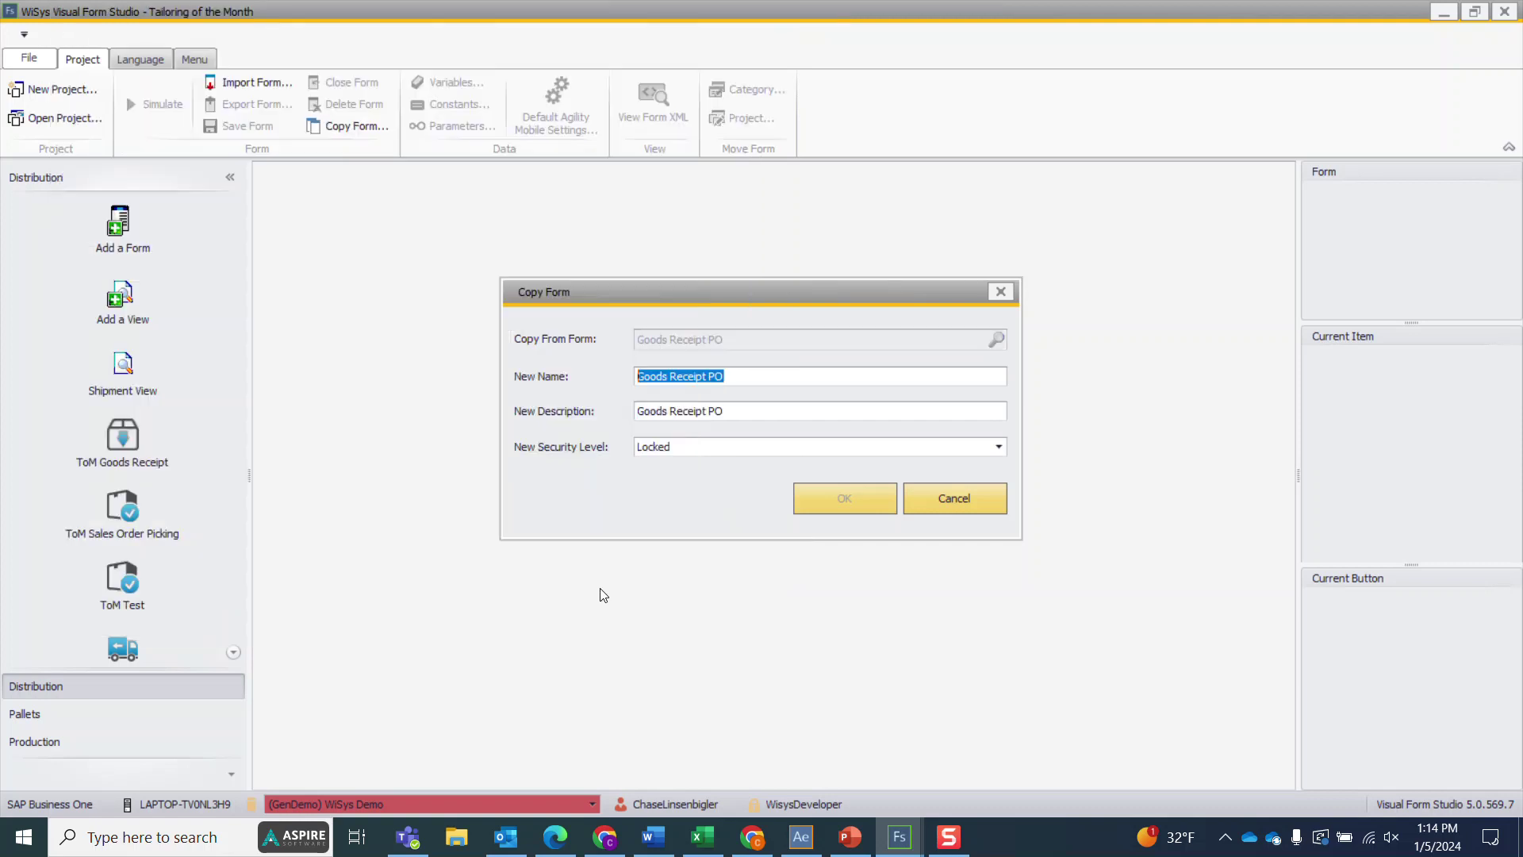
Step: Set the copy's name and description to "Clean Goods Receipt PO", create it, and open the copied form
click(639, 377)
text(Clean)
click(640, 411)
text(Clean)
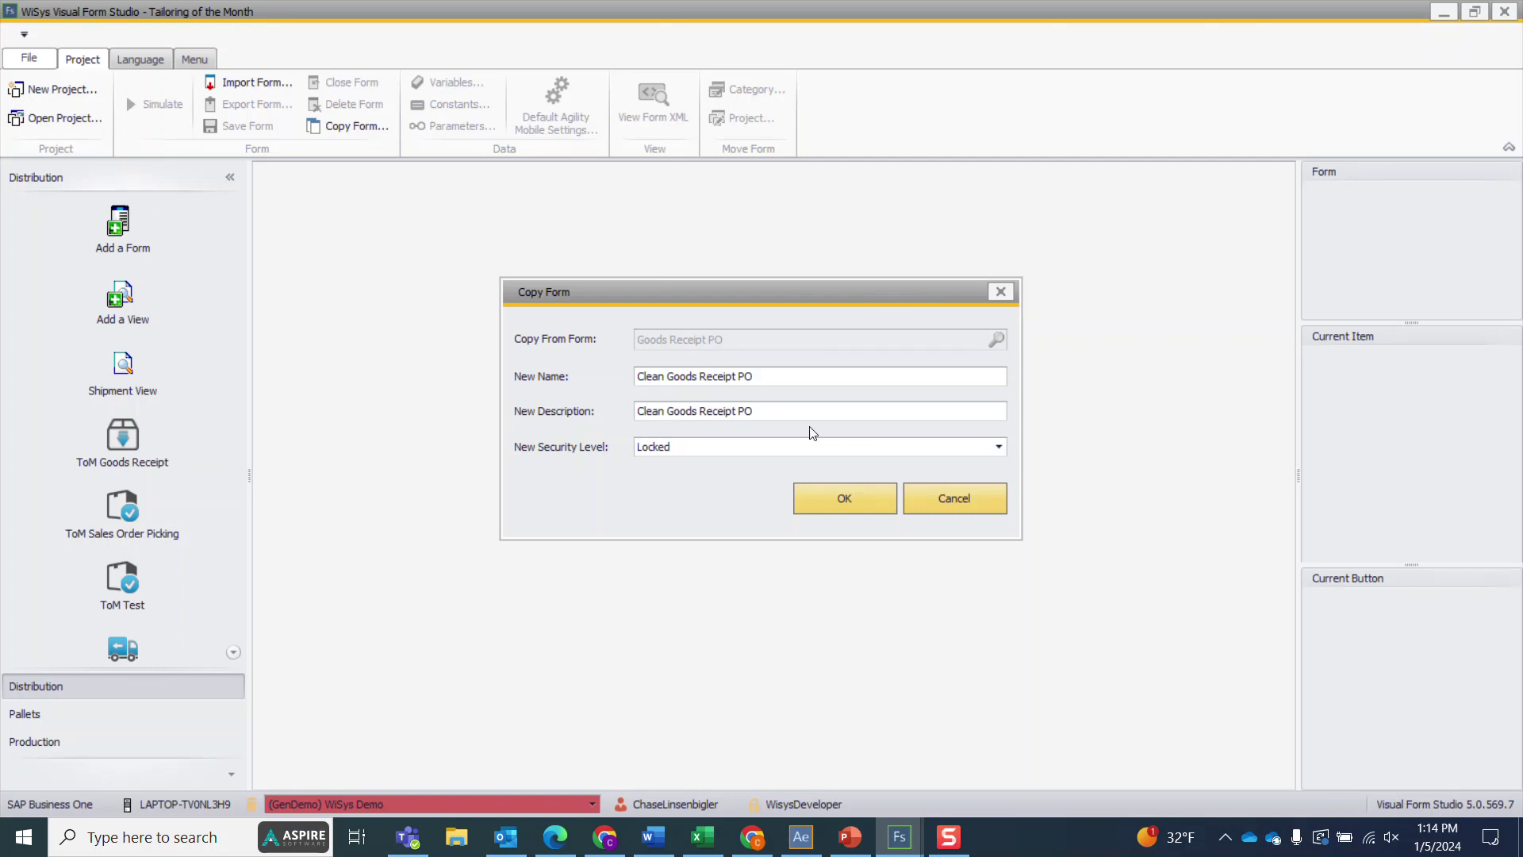
click(834, 498)
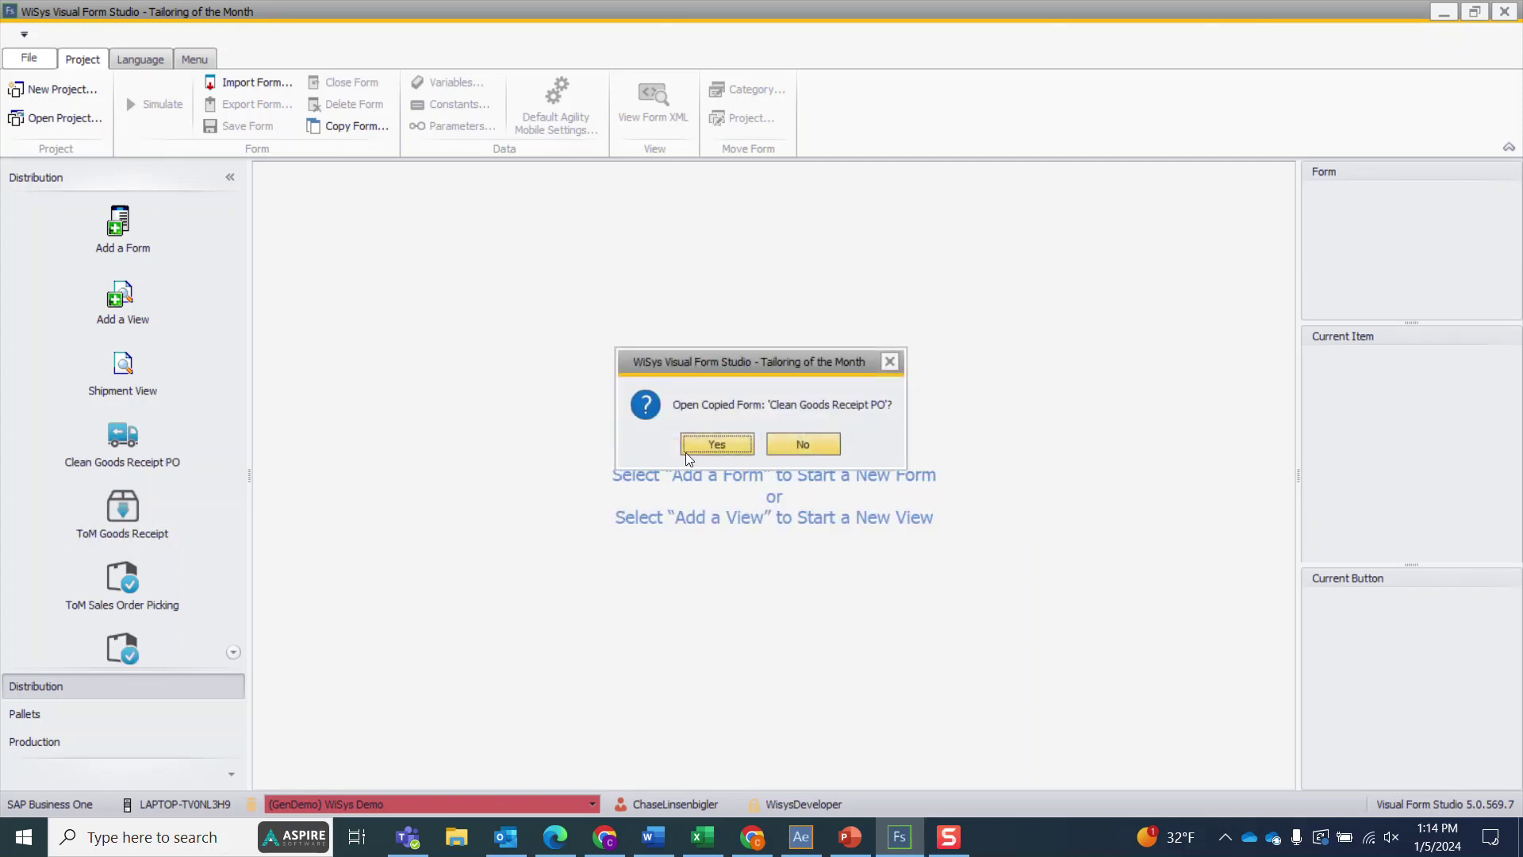
click(739, 445)
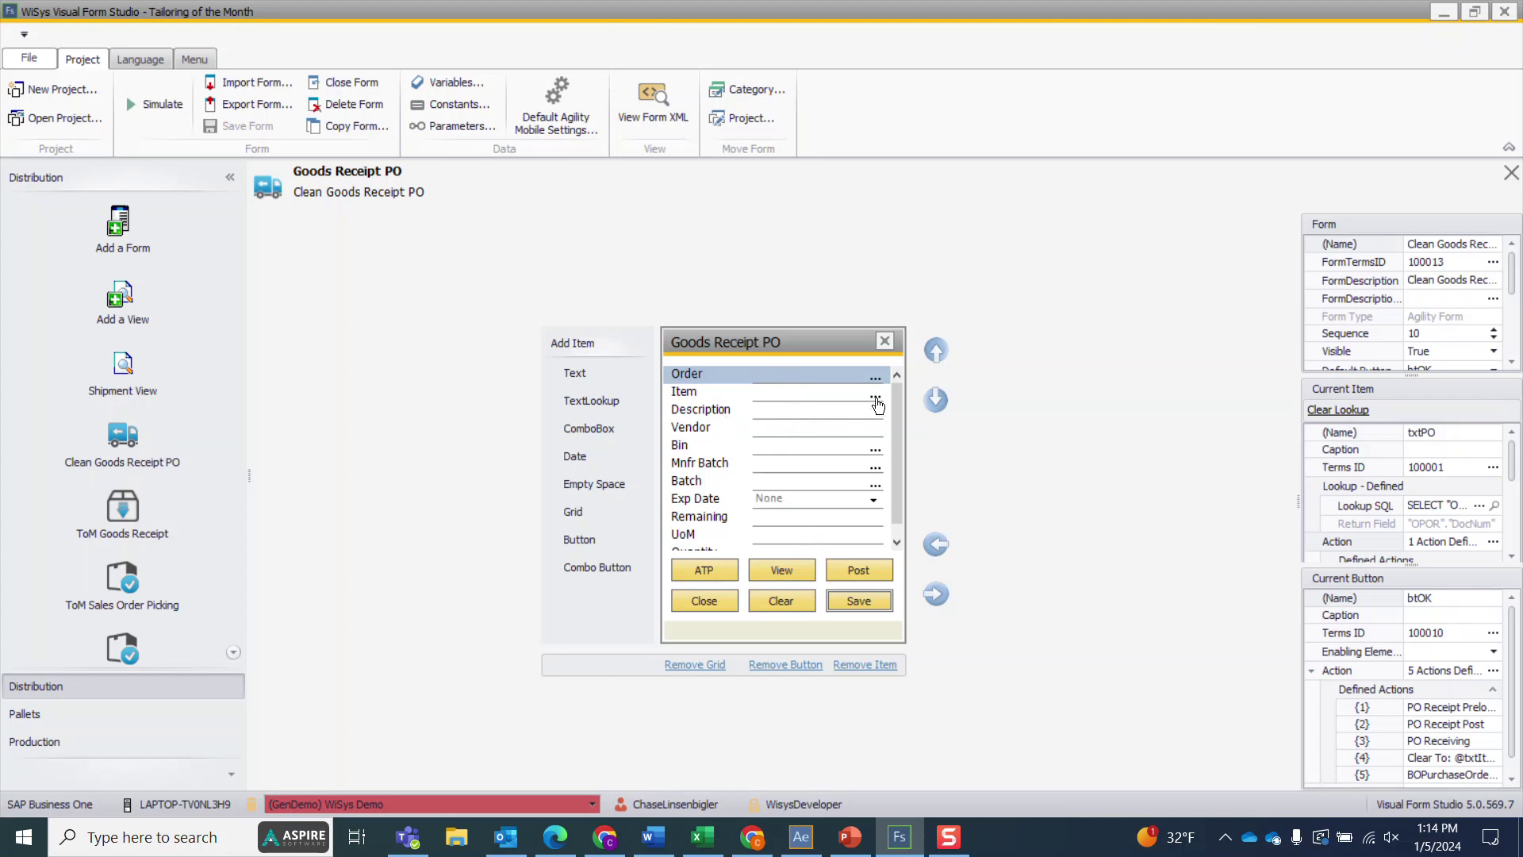
Step: Look over the form's fields and open the formula list of the Formula action defined on the Item field
scroll(894, 409, down, 1)
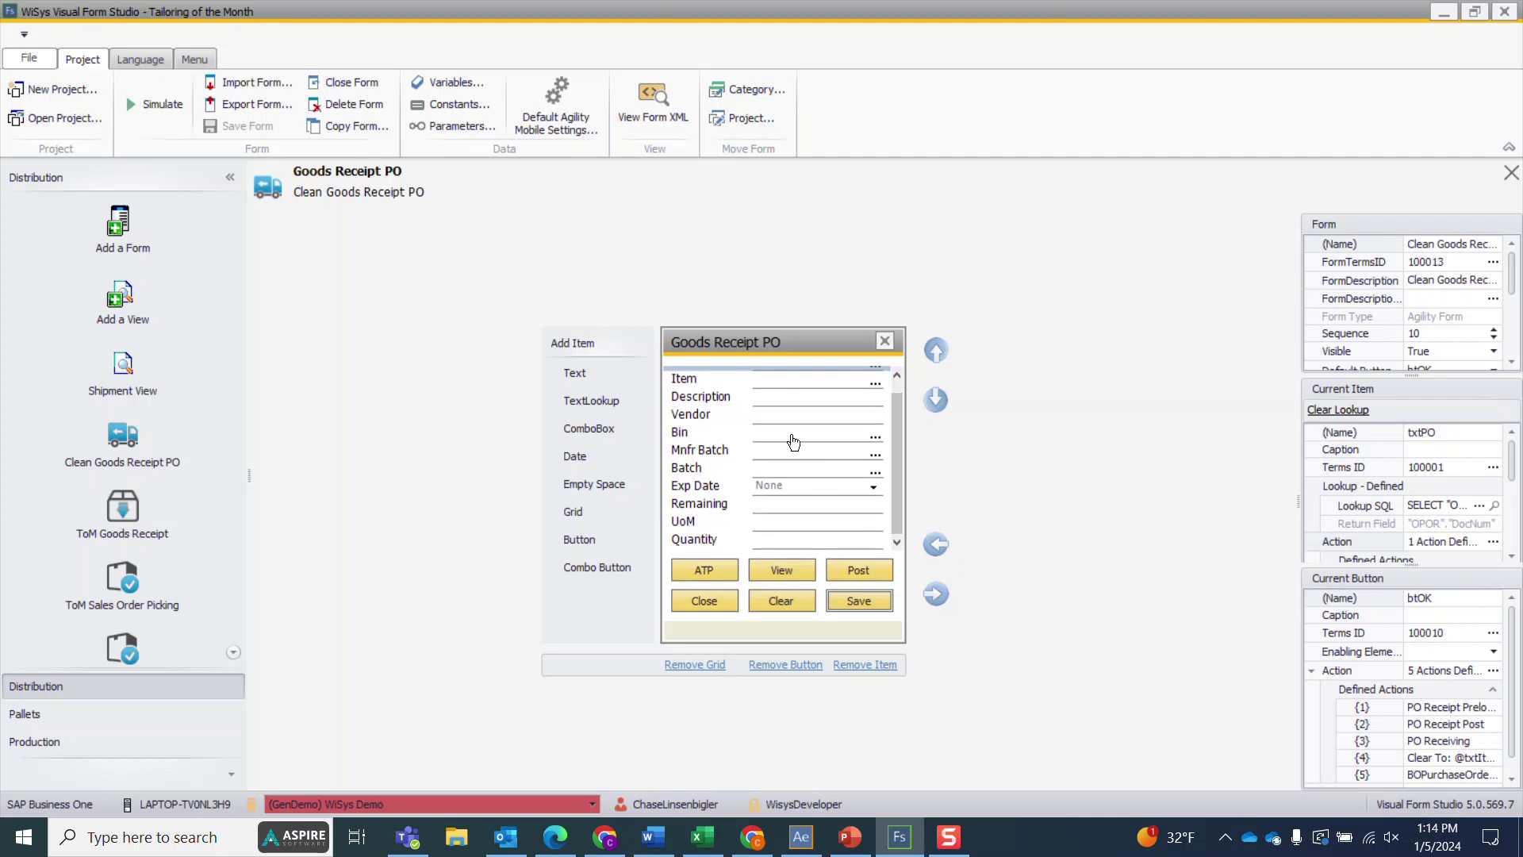
drag(899, 492, 893, 345)
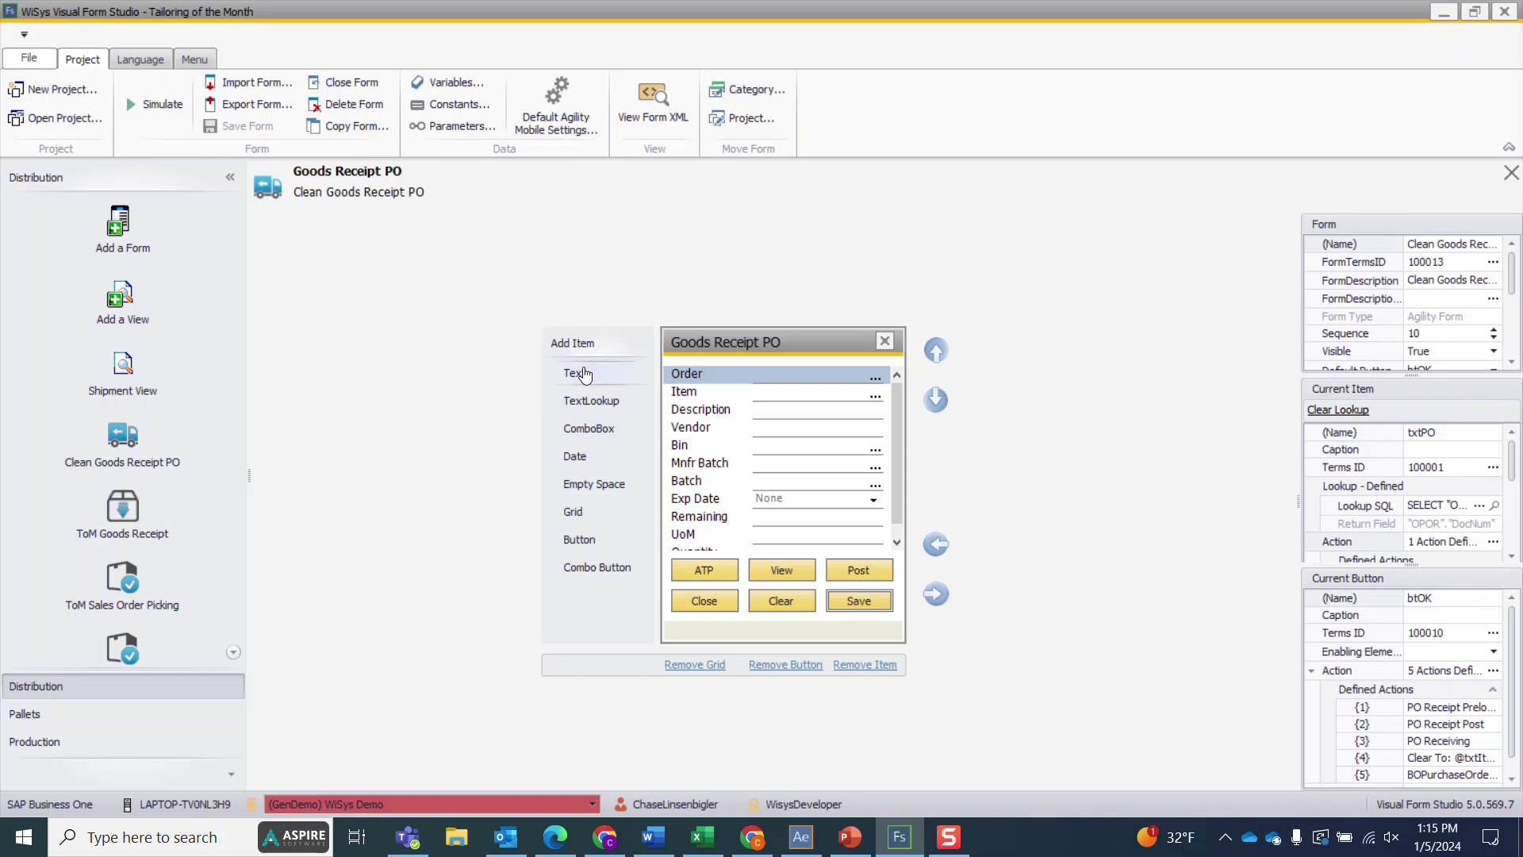
click(740, 397)
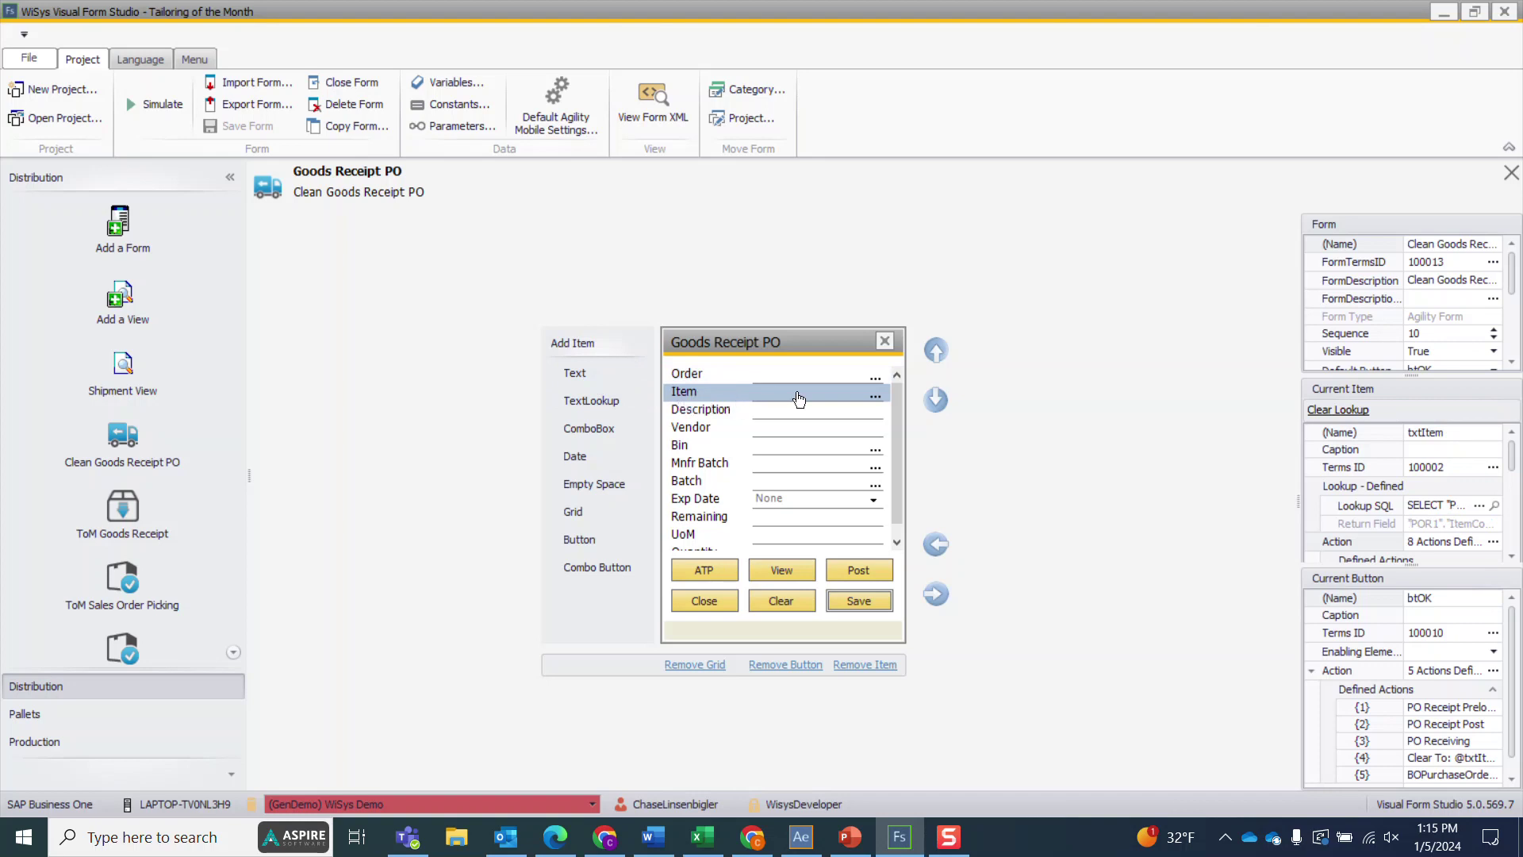
click(1493, 542)
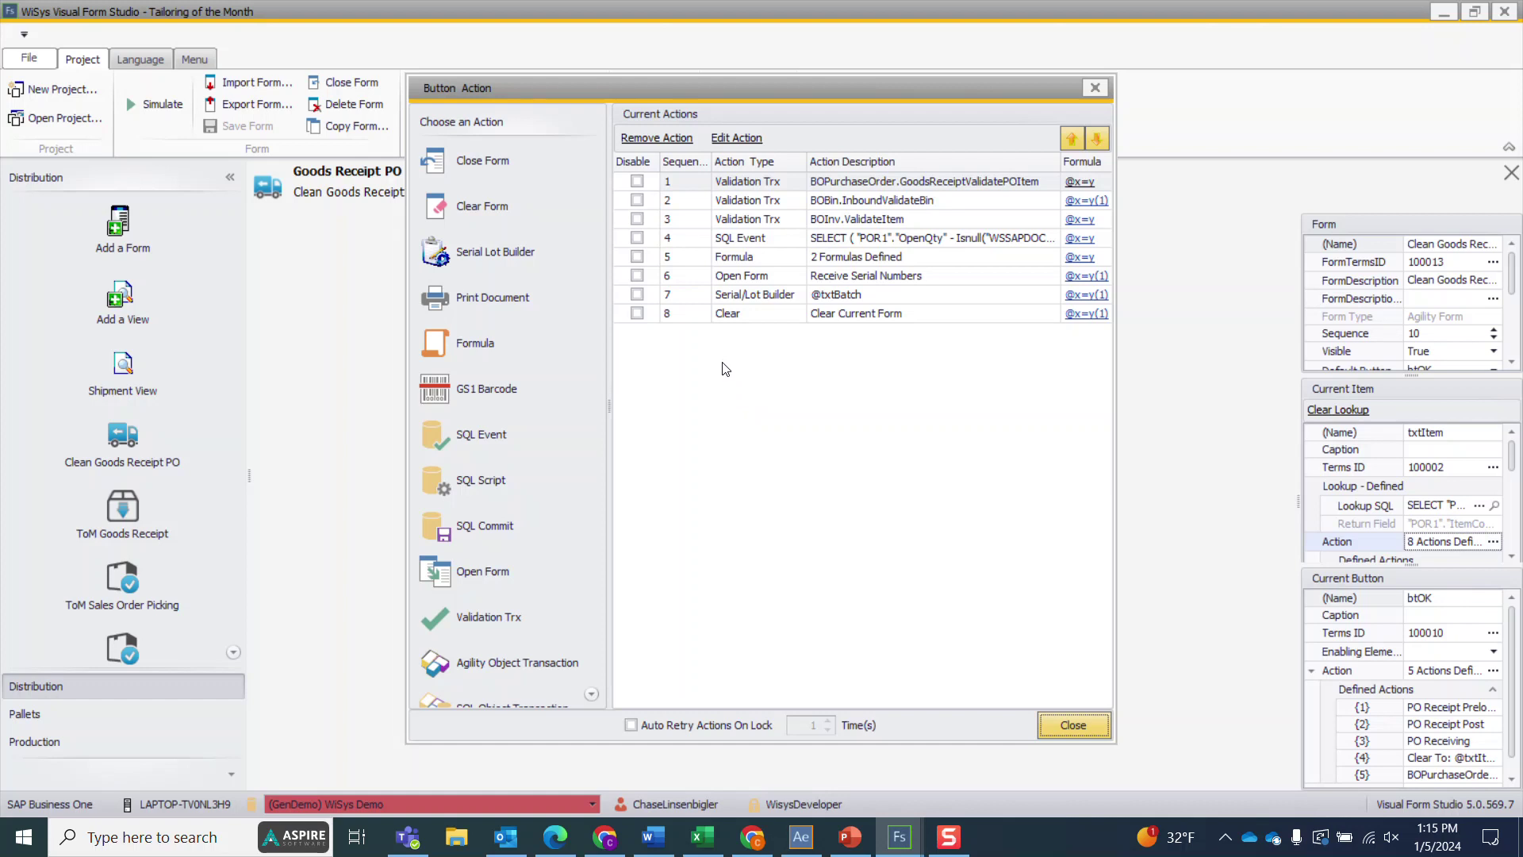
click(734, 262)
double_click(733, 262)
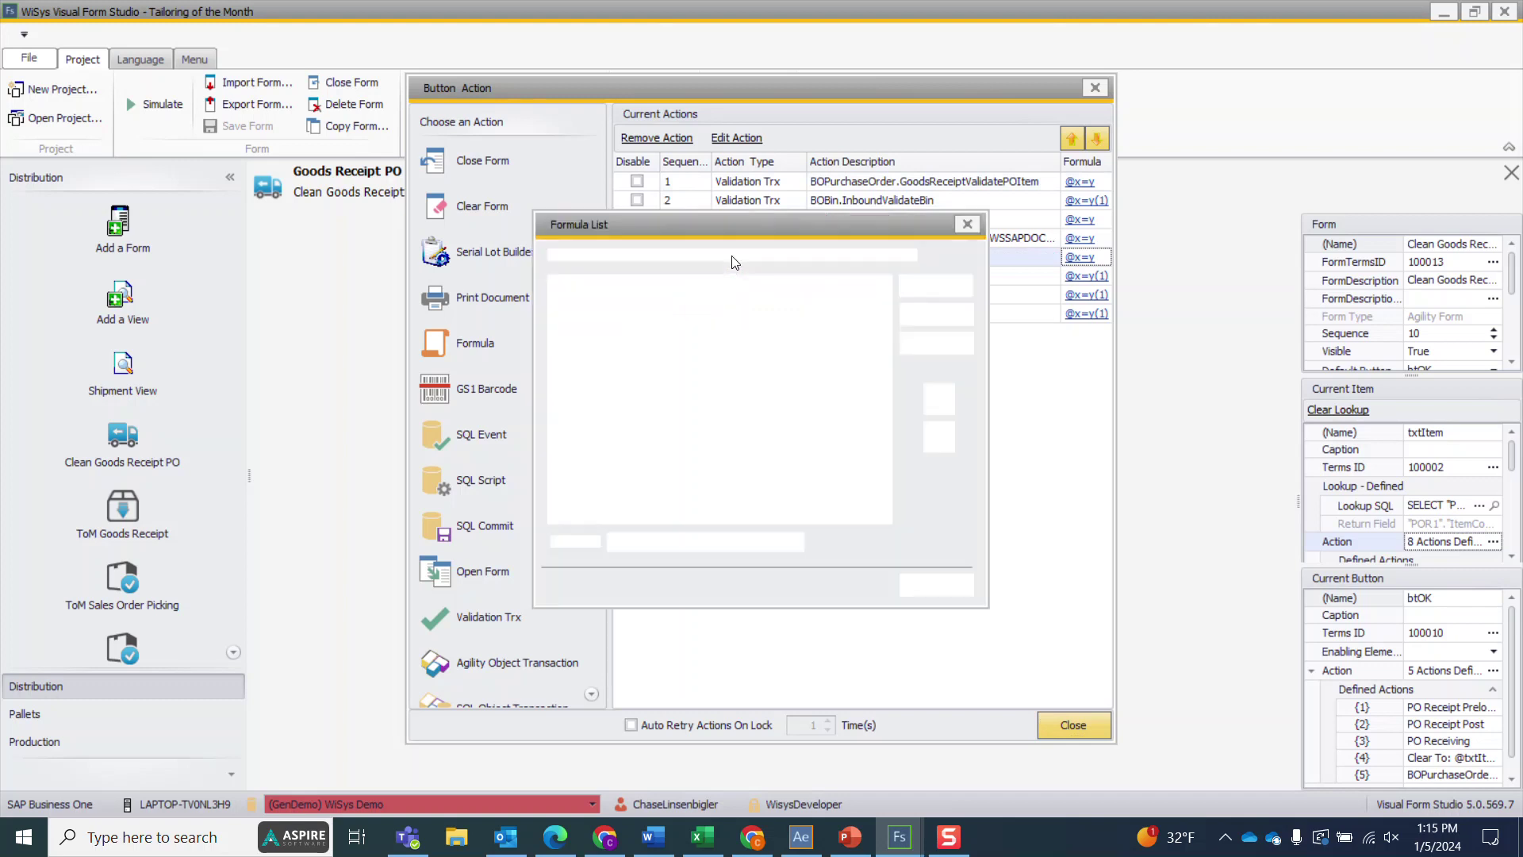
Step: Review which items the Not Batch formula hides when its criteria pass, save it, and return to the form layout
click(583, 330)
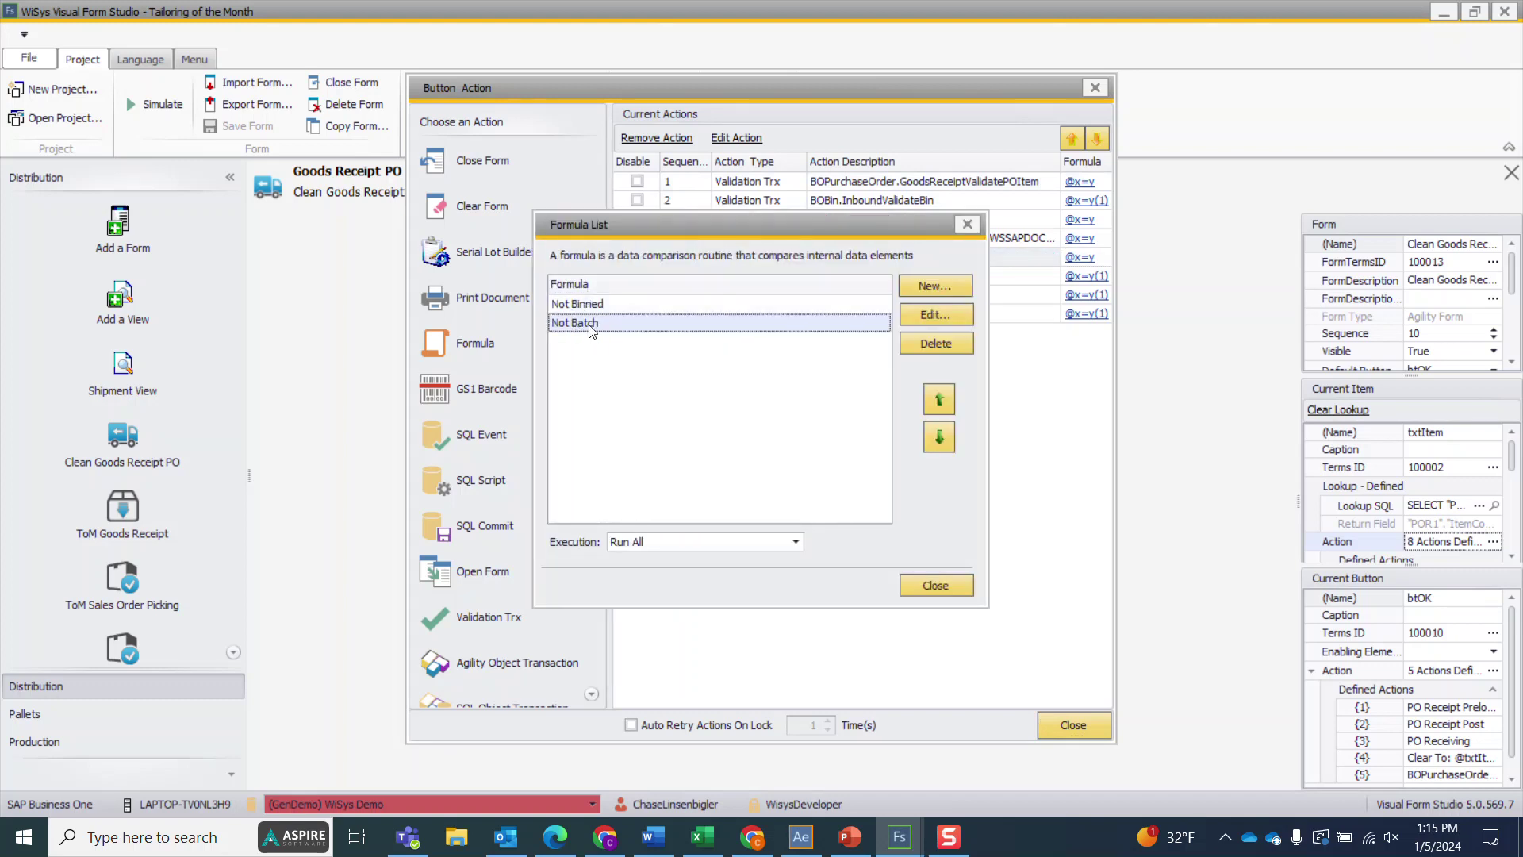
click(950, 317)
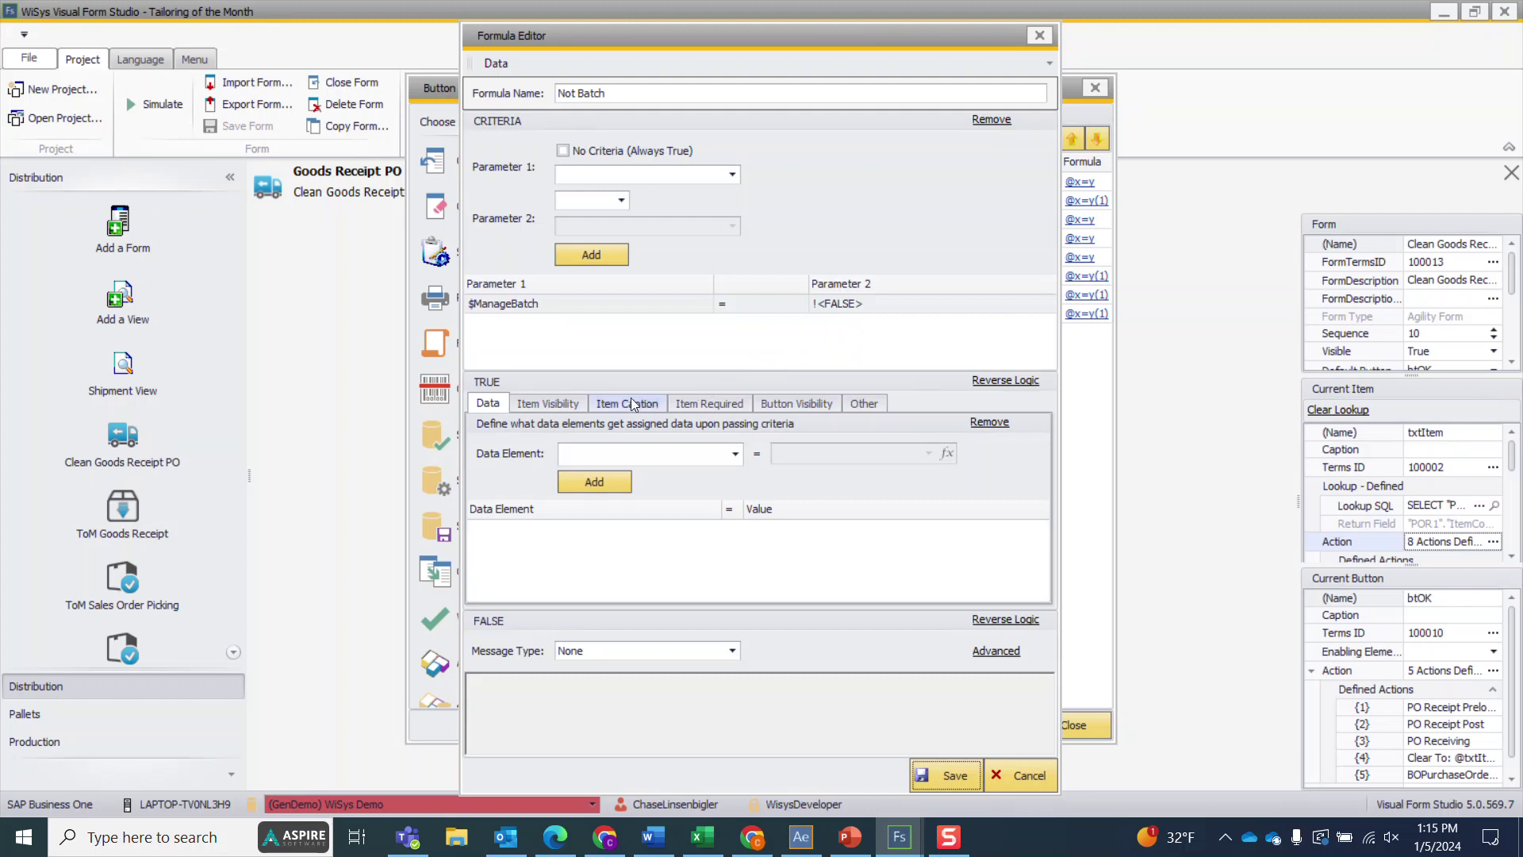
click(548, 403)
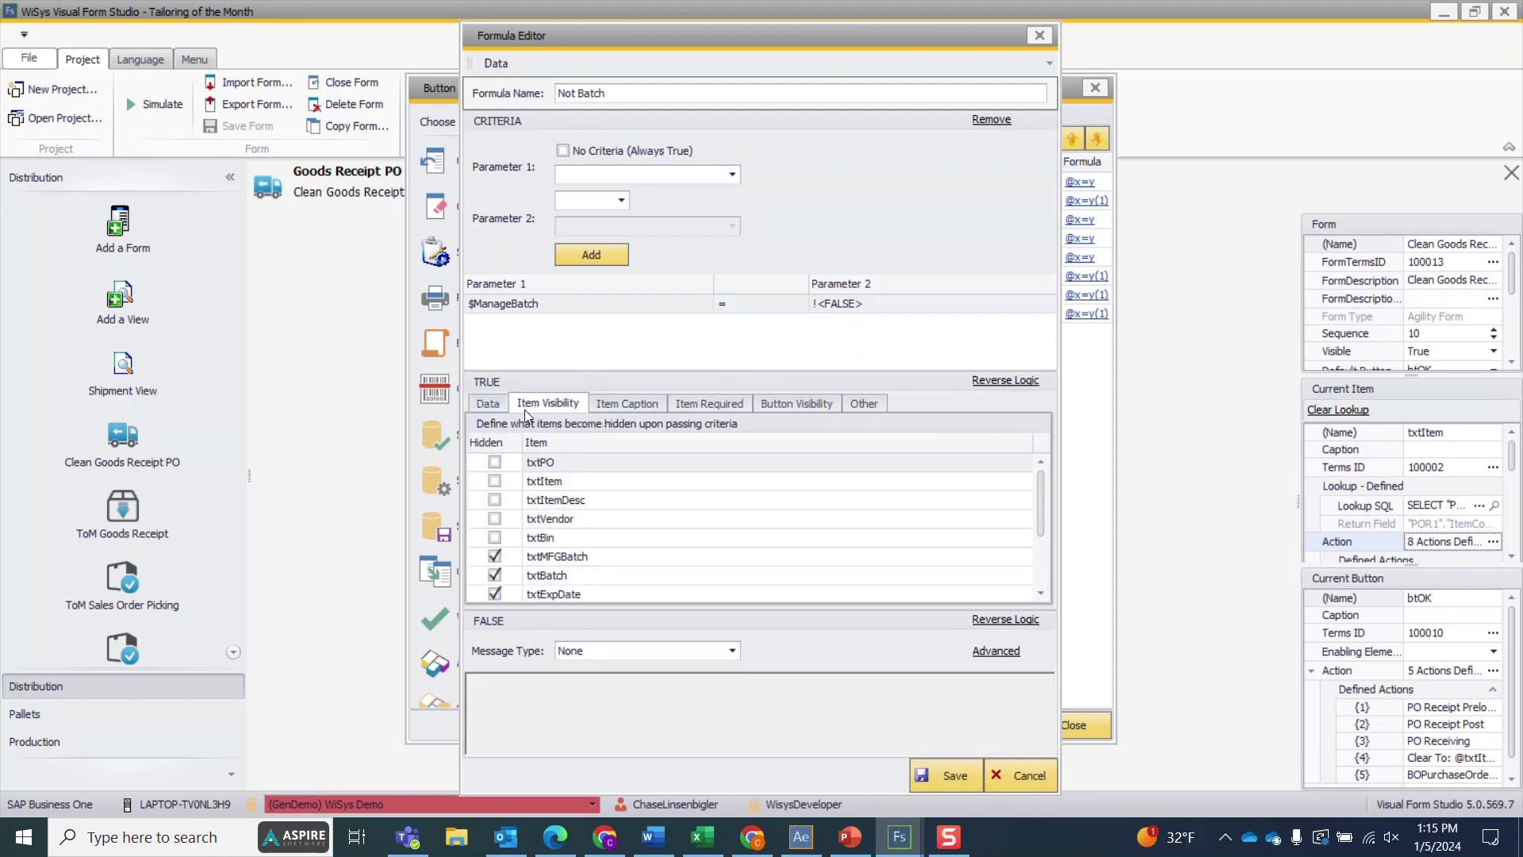
scroll(524, 492, down, 3)
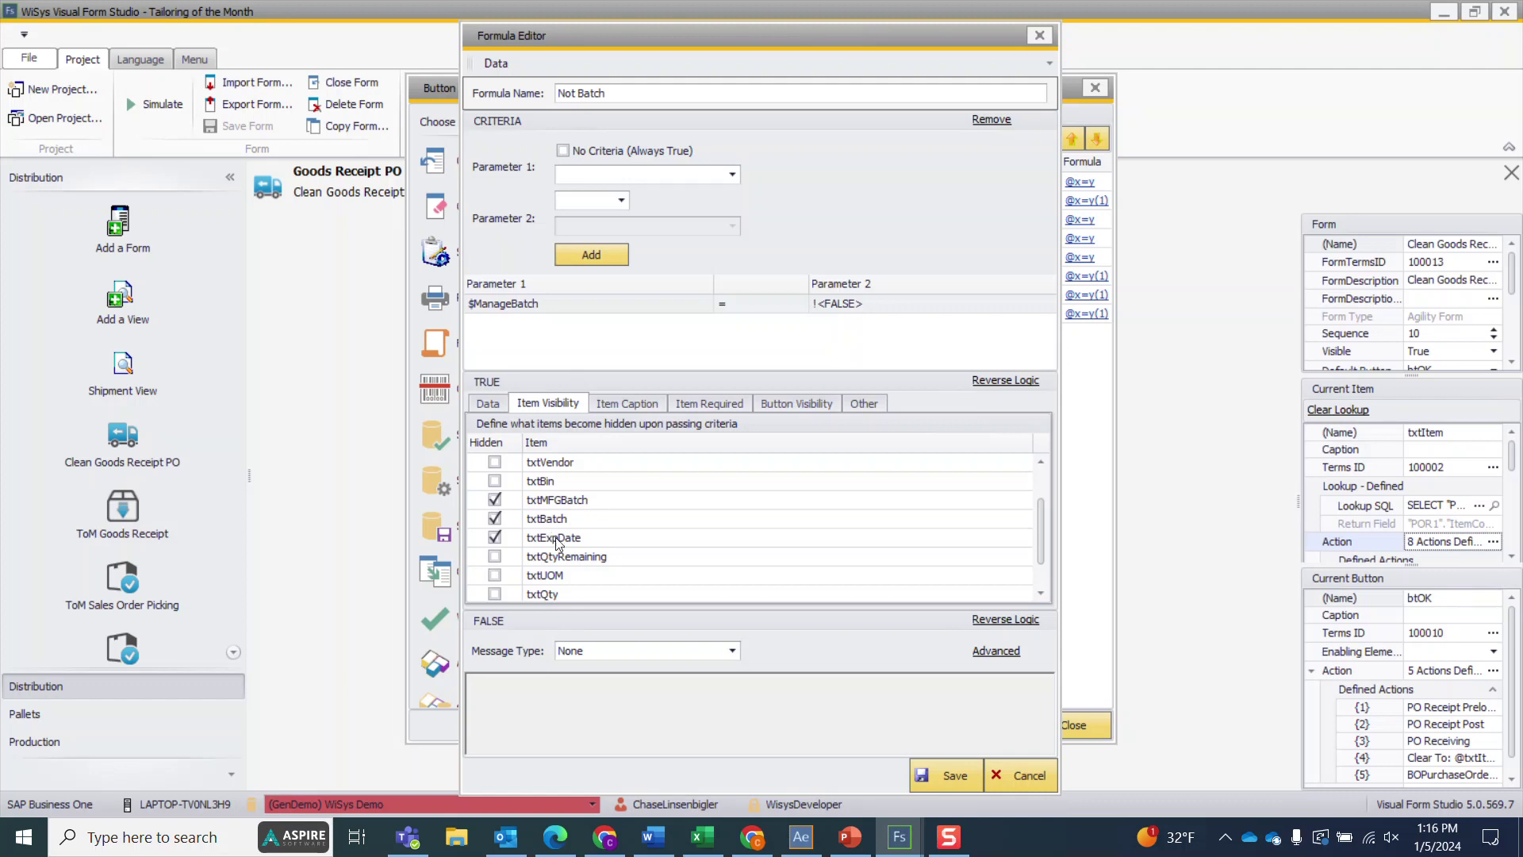
click(935, 775)
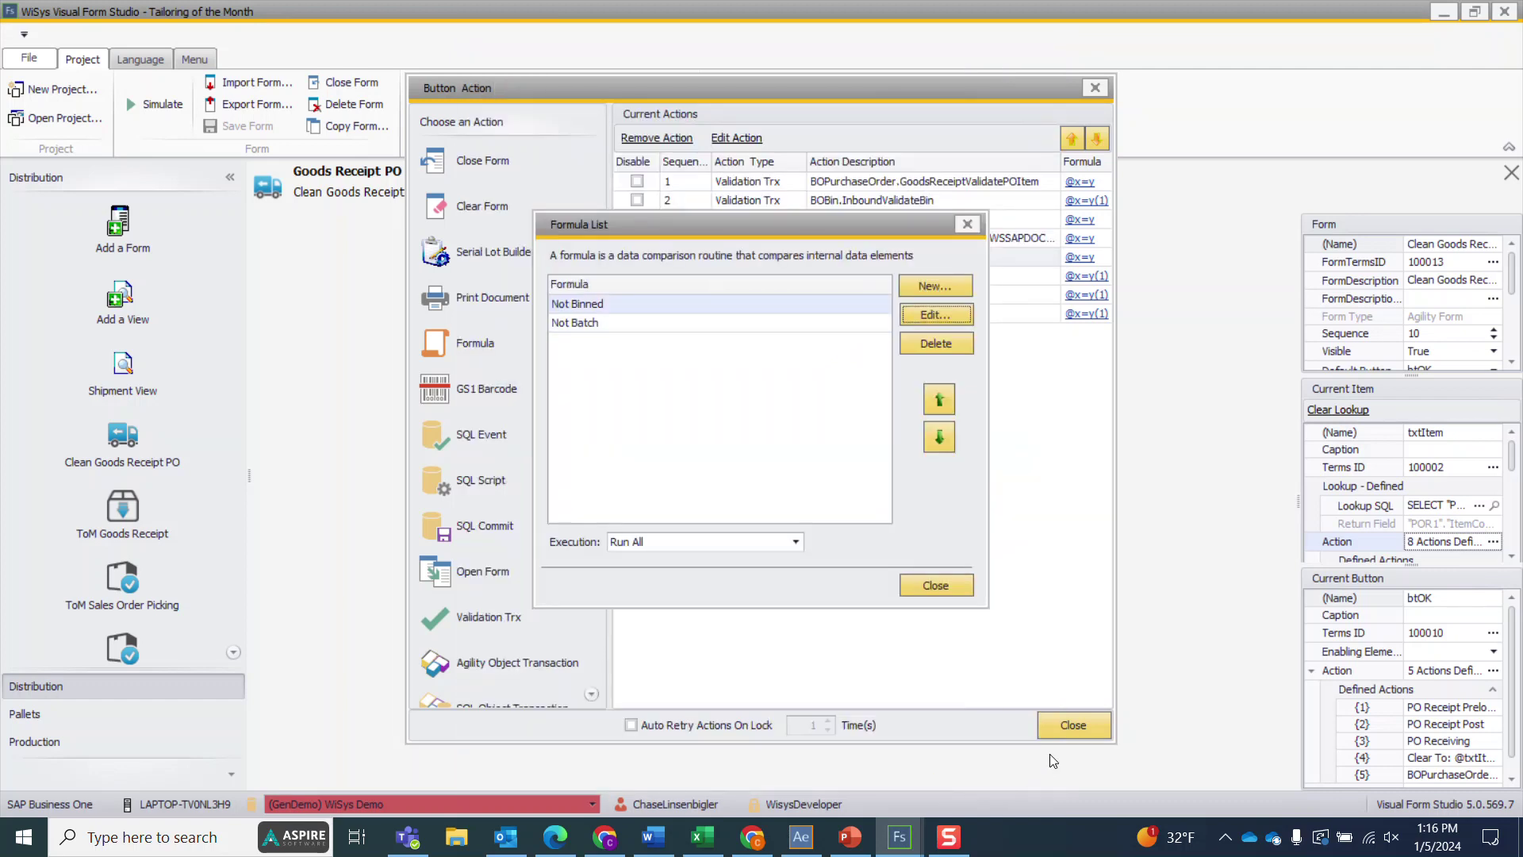
click(942, 584)
click(1074, 722)
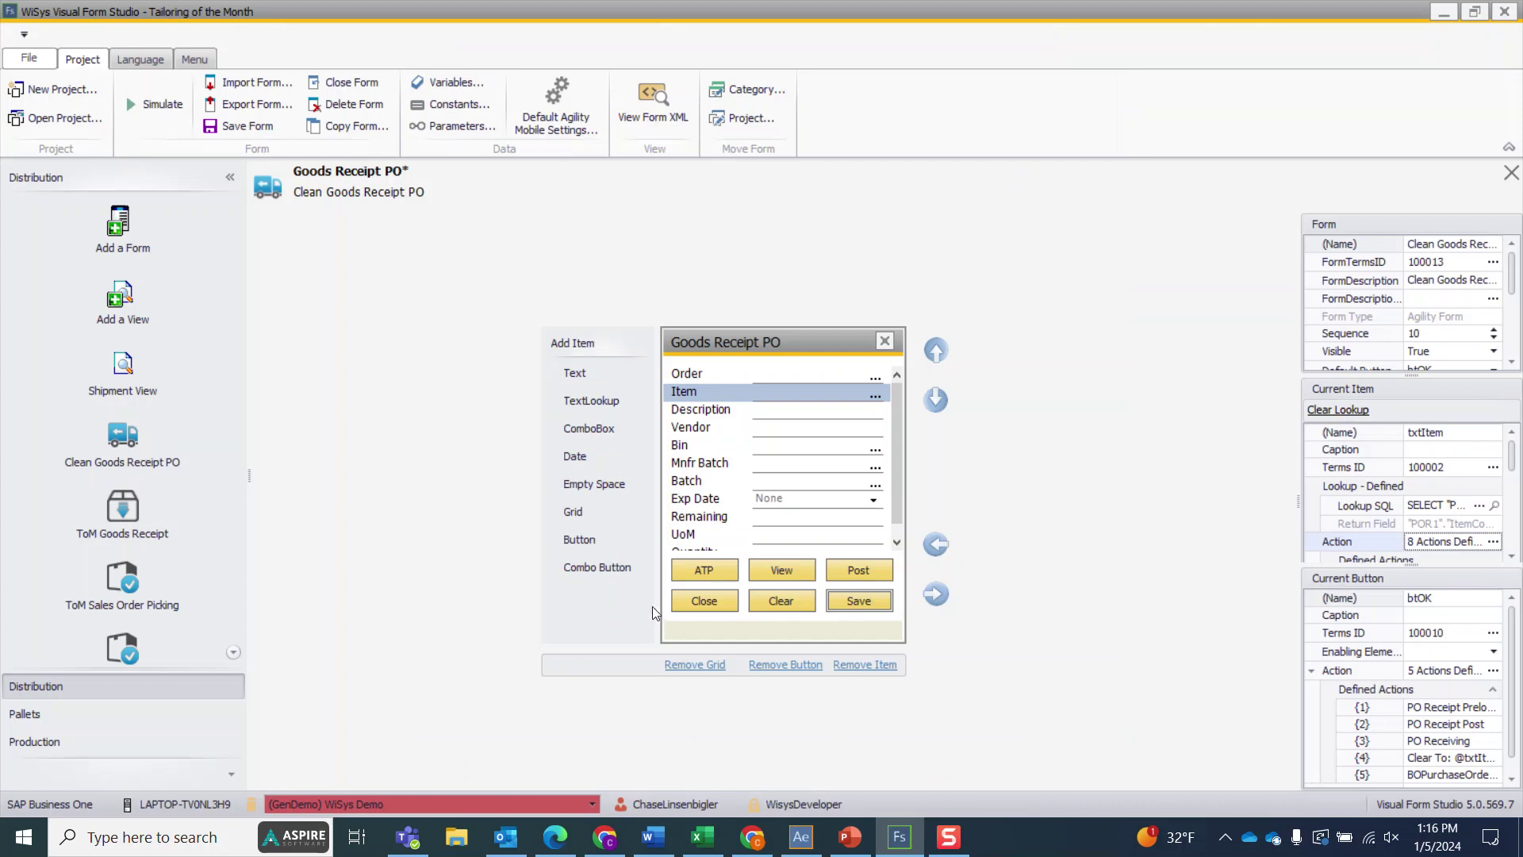
Step: Save the Clean Goods Receipt PO form and run it in simulation
drag(897, 479, 903, 382)
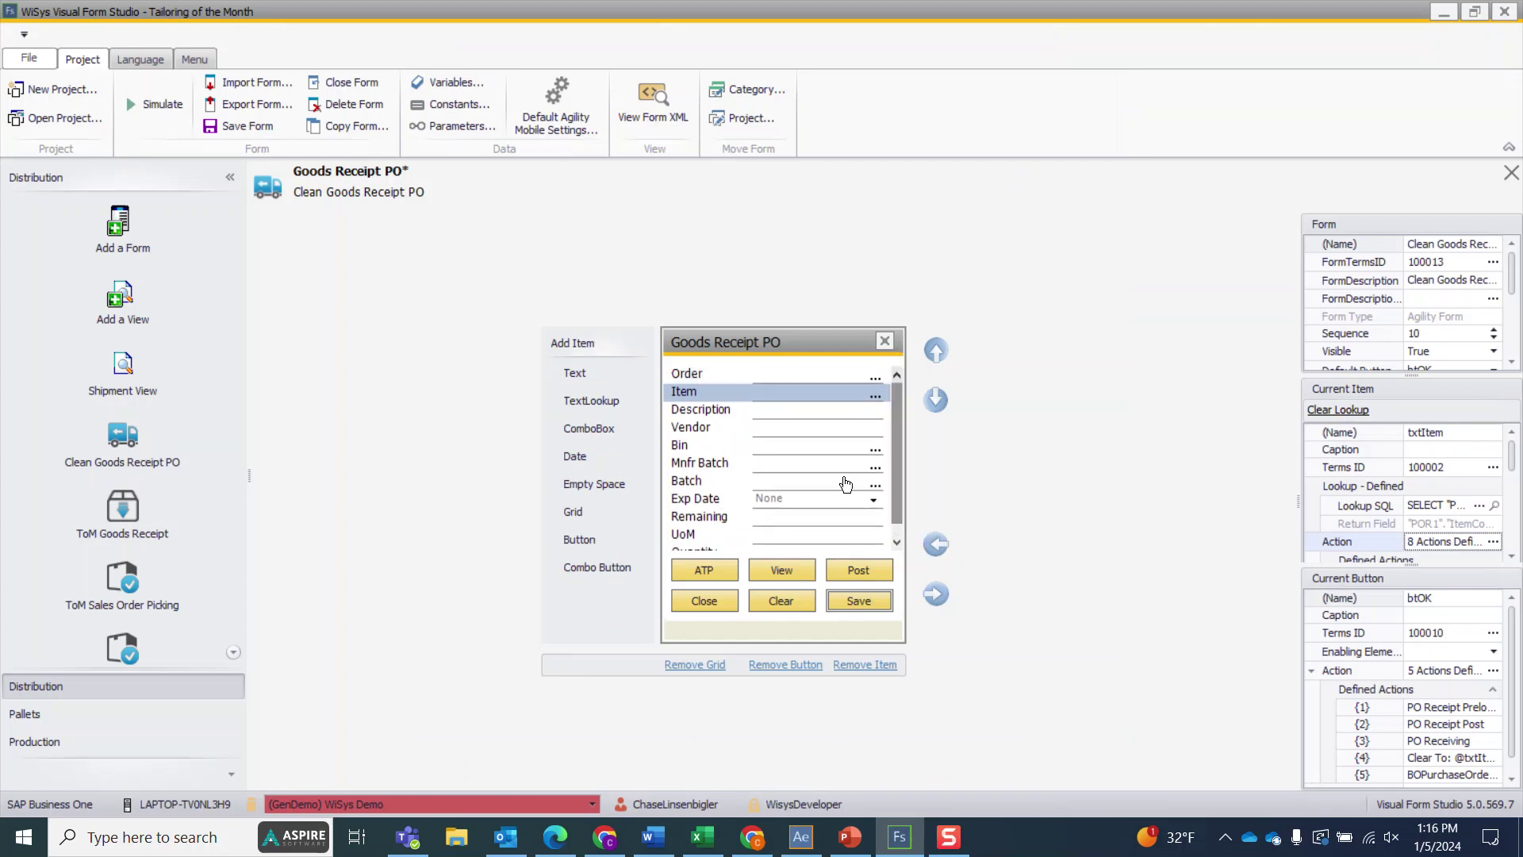
click(218, 133)
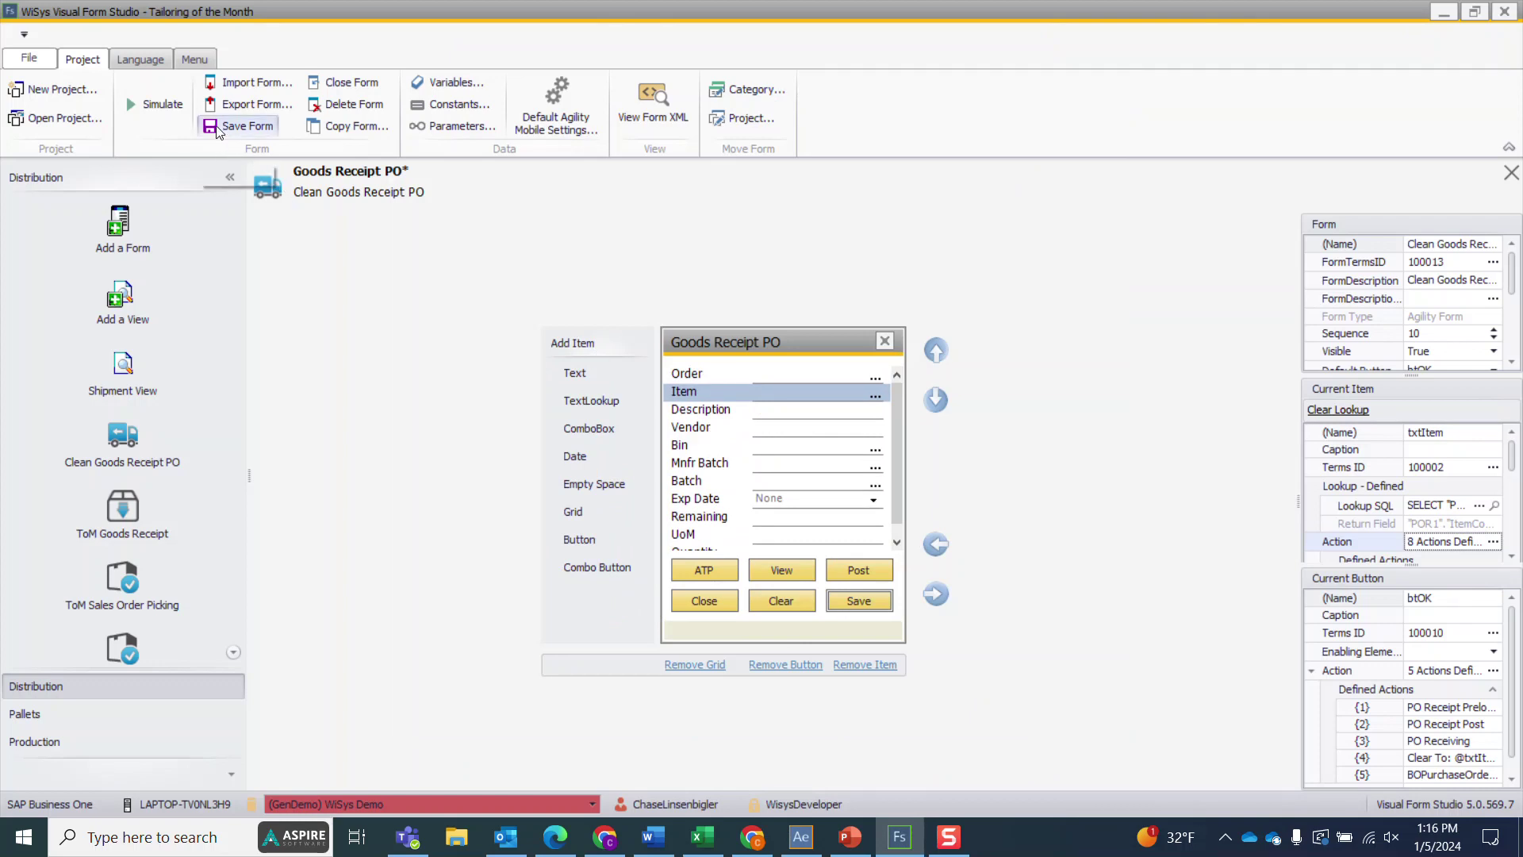
click(147, 107)
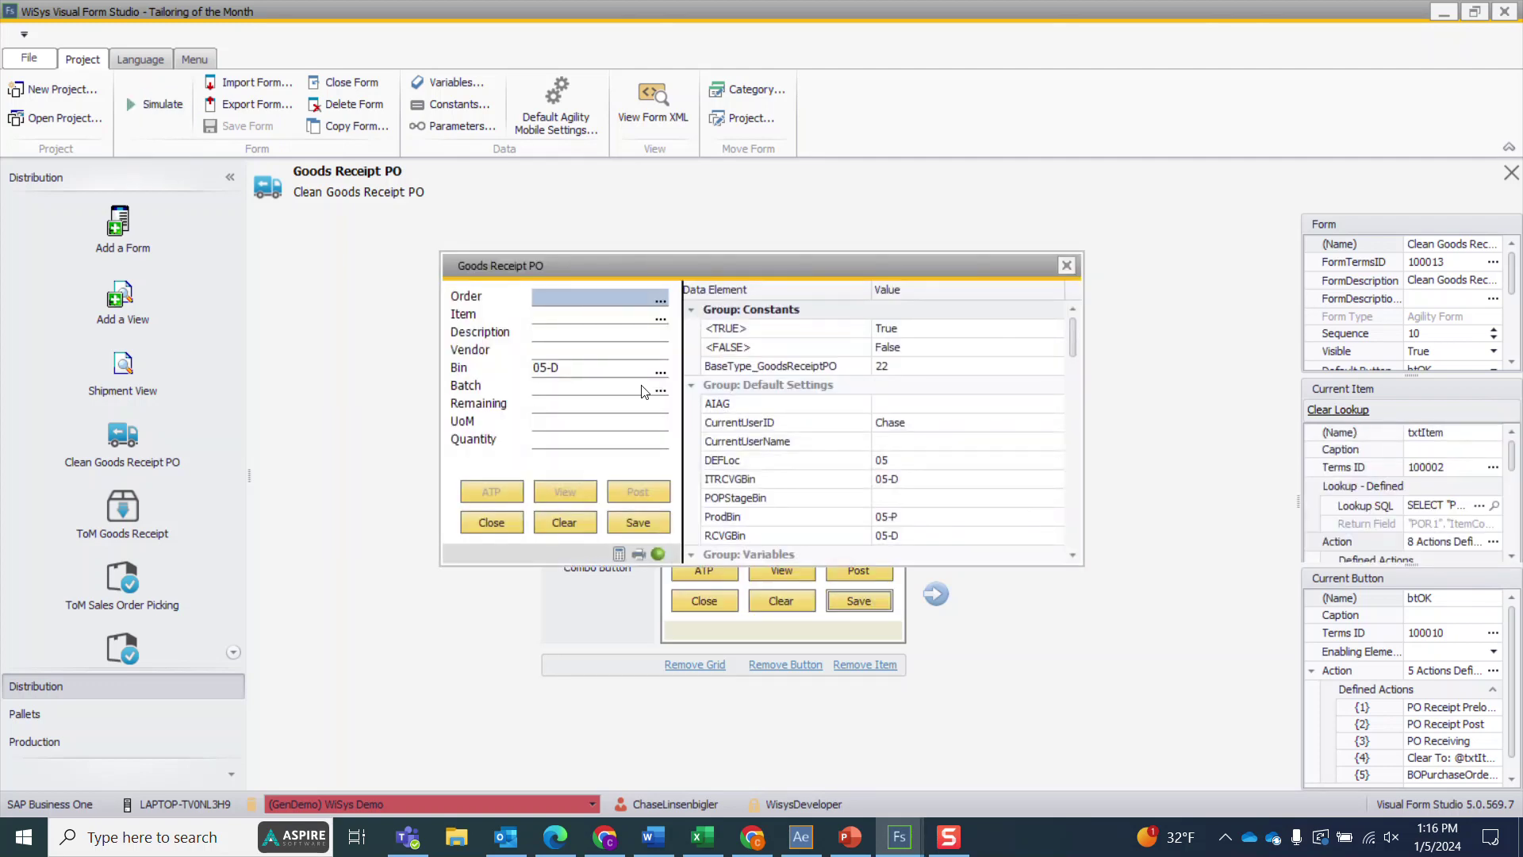
Step: In the simulated form, pick the third SMD Technologies purchase order and item FD002 to test field visibility
click(660, 299)
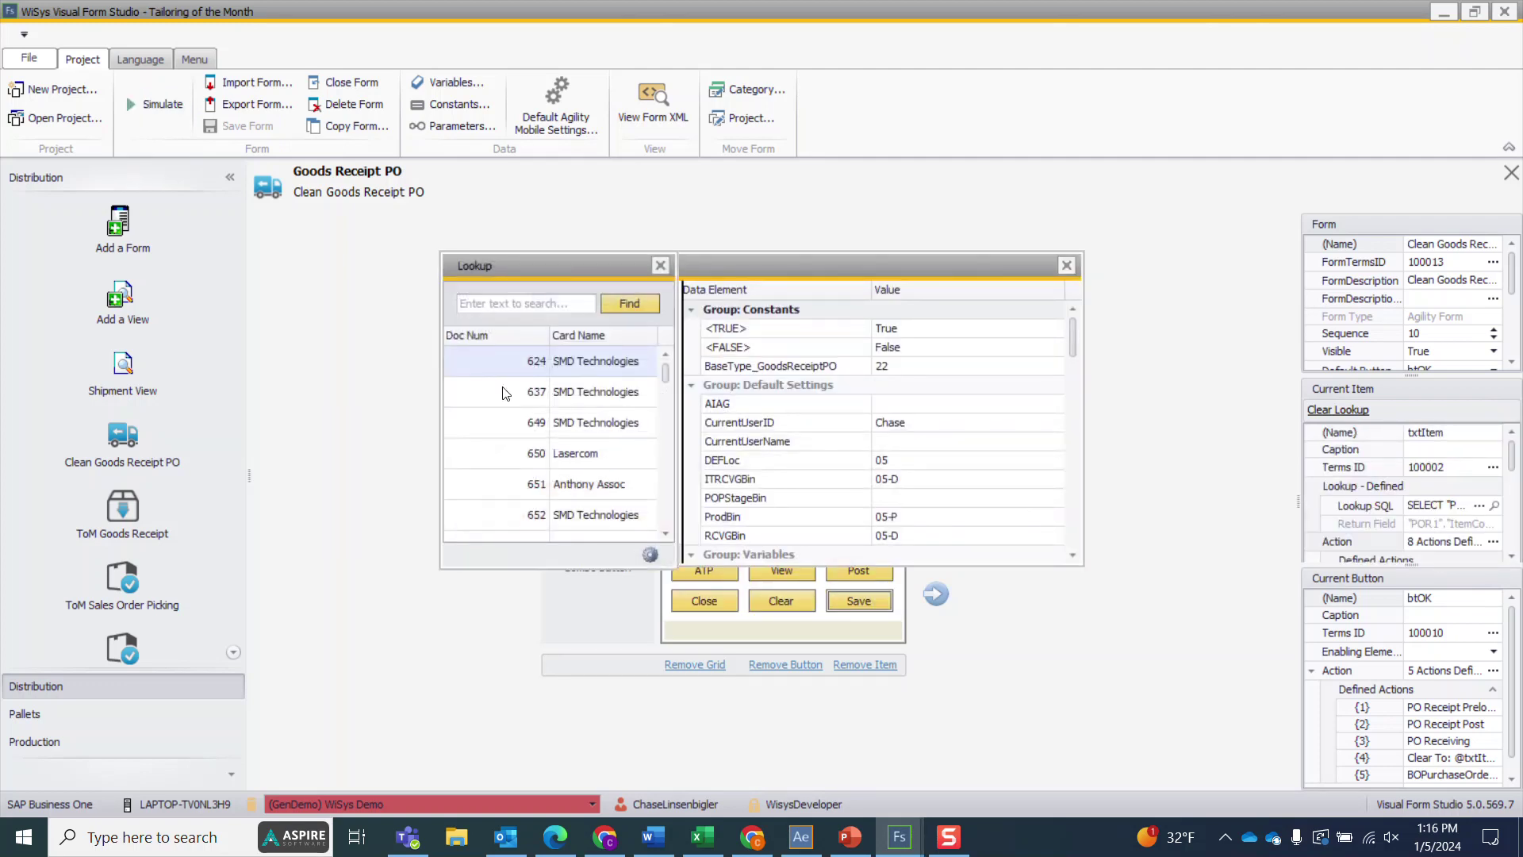
double_click(527, 422)
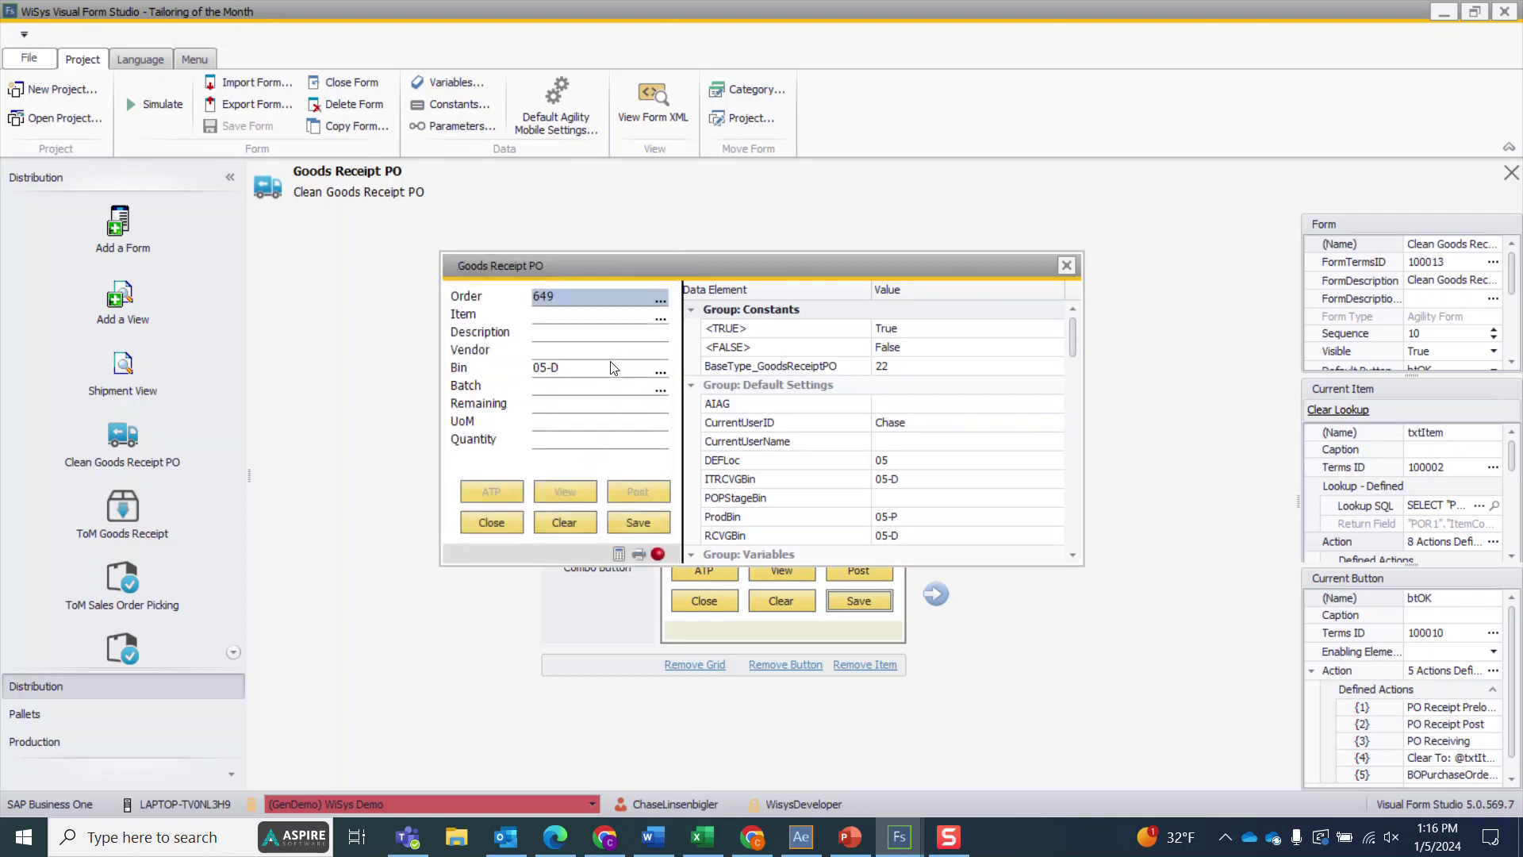
click(659, 323)
double_click(540, 364)
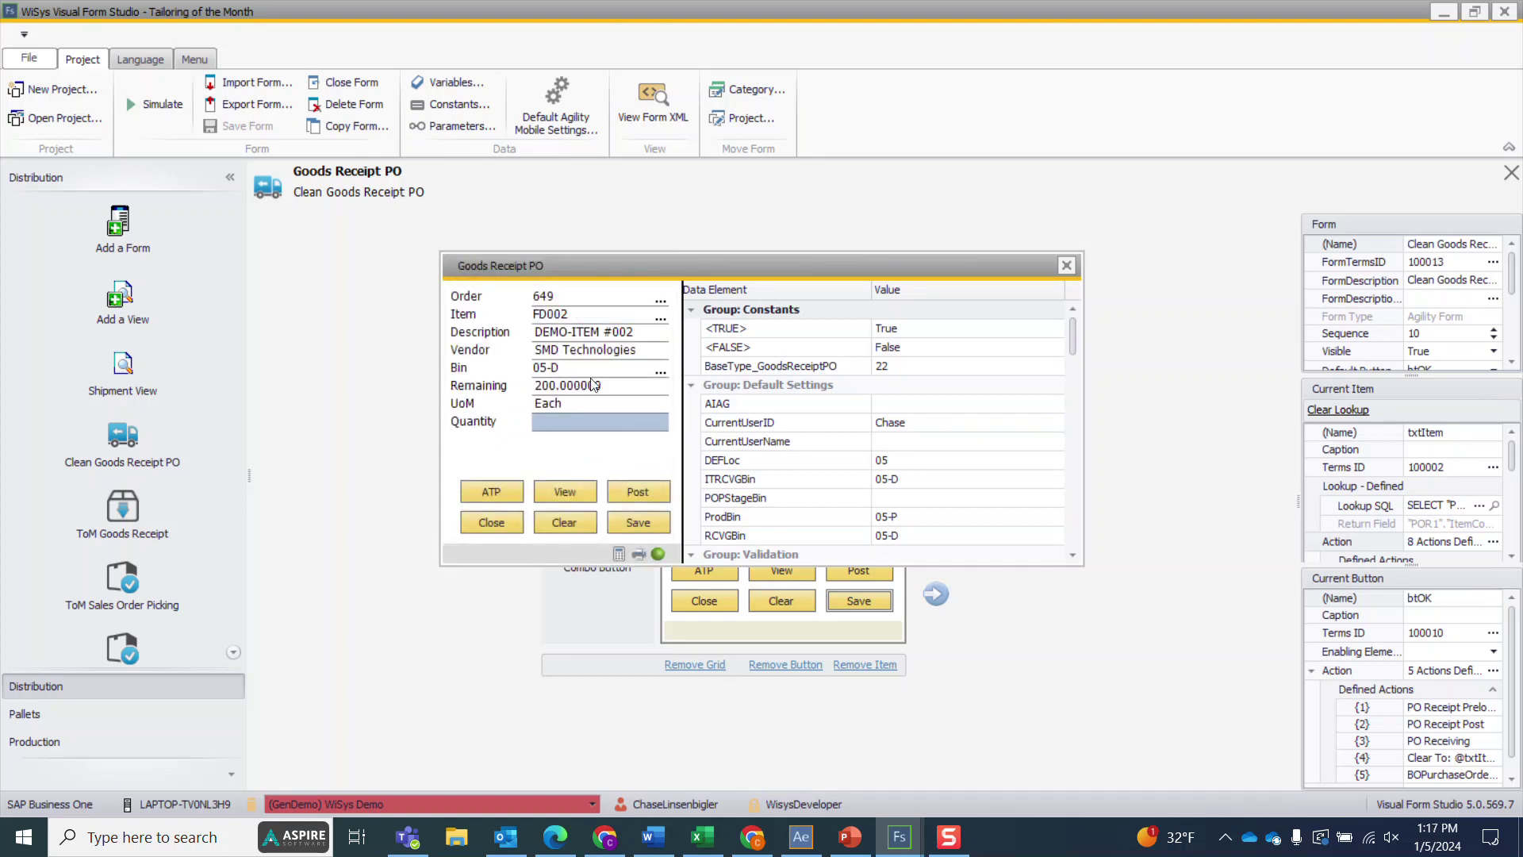
Step: Clear the simulated form, select item FD002 again to compare the visible fields, and close the simulation
click(559, 519)
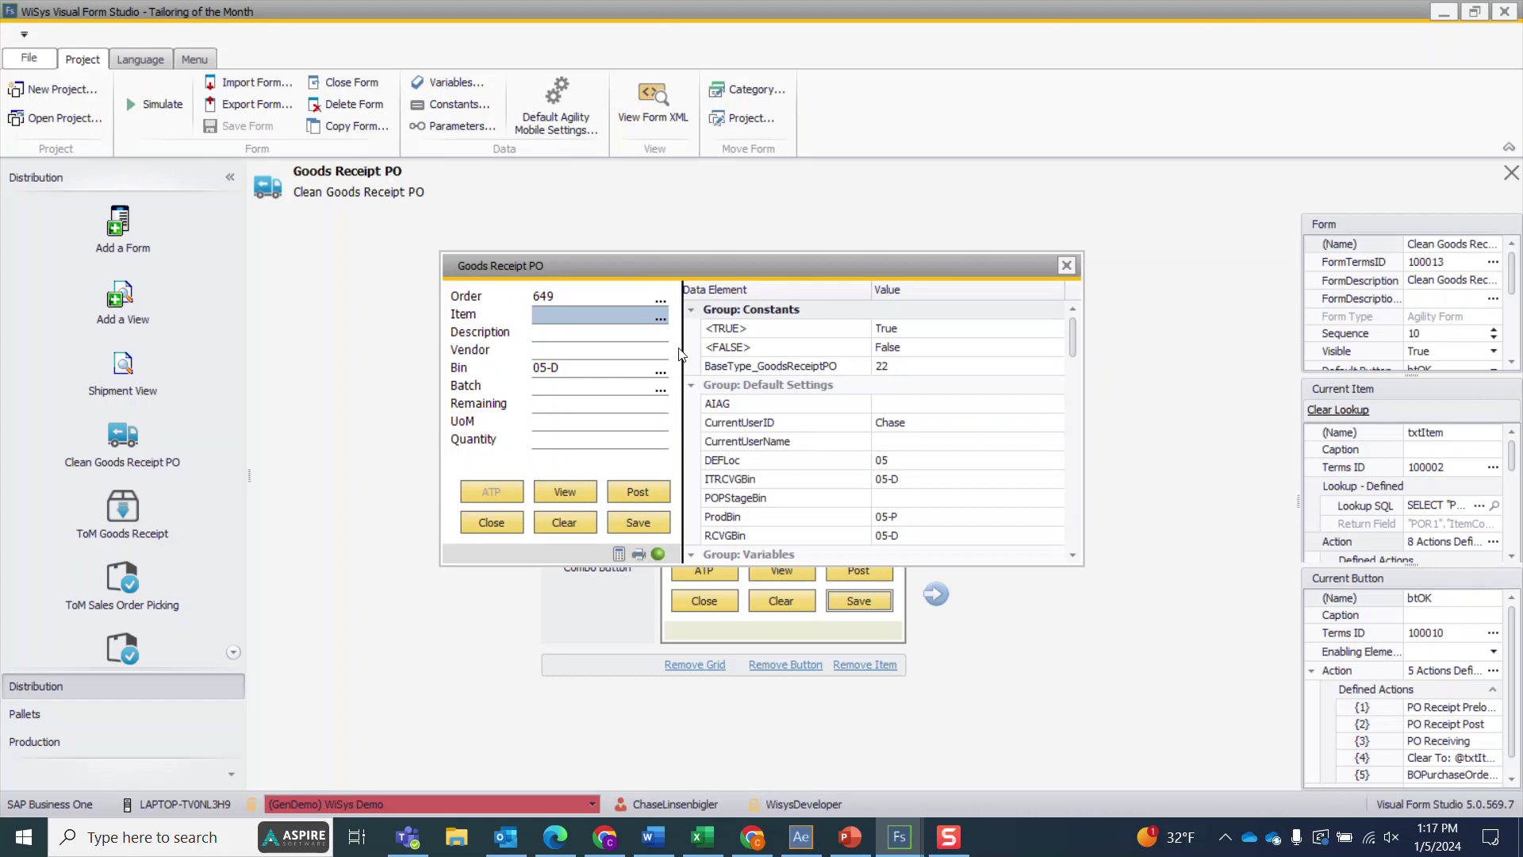
click(660, 317)
double_click(595, 372)
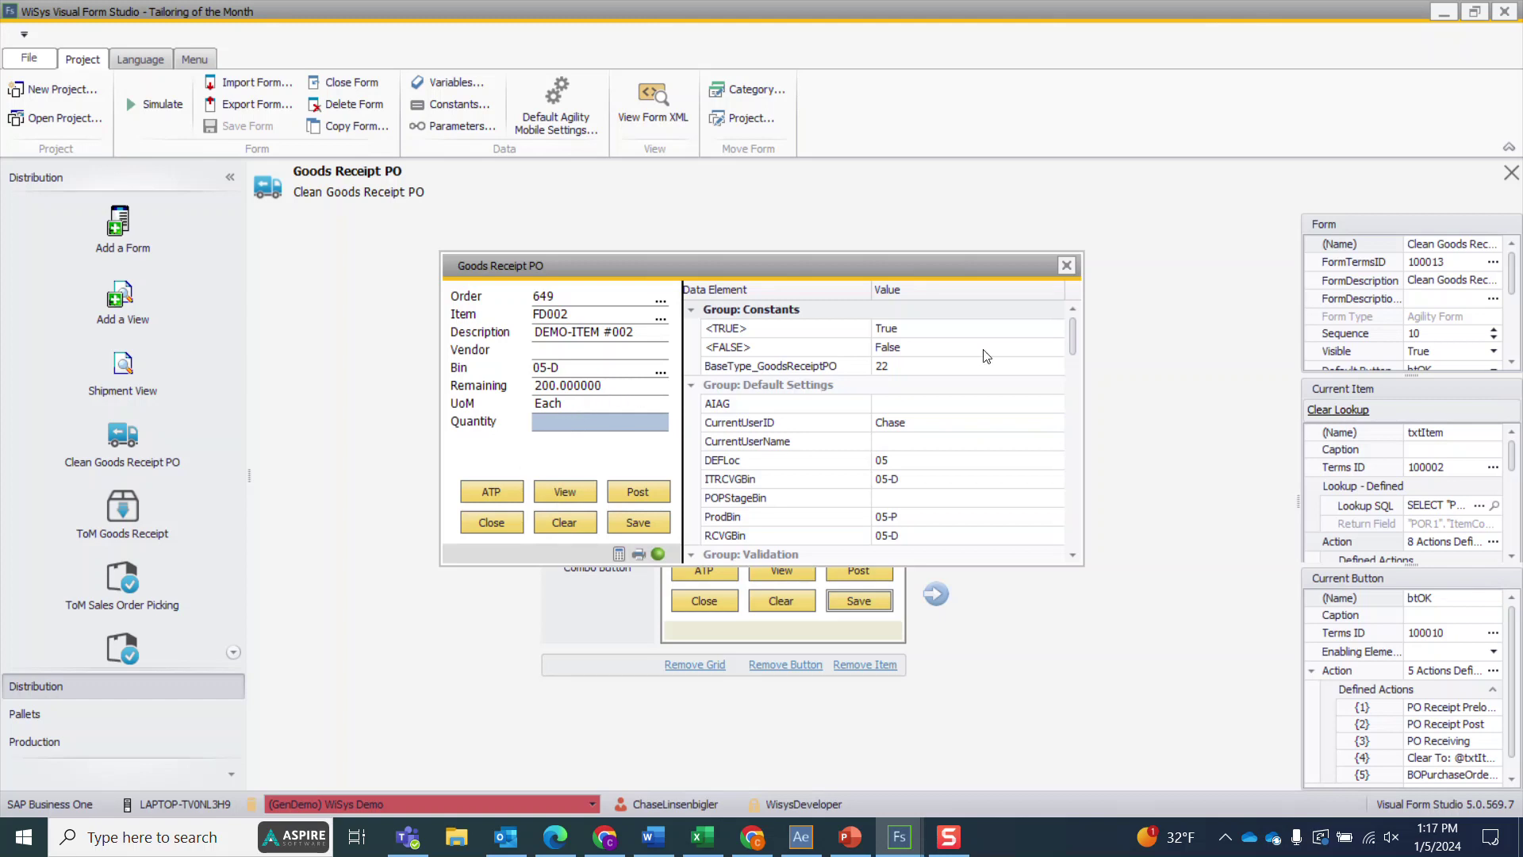
click(1066, 266)
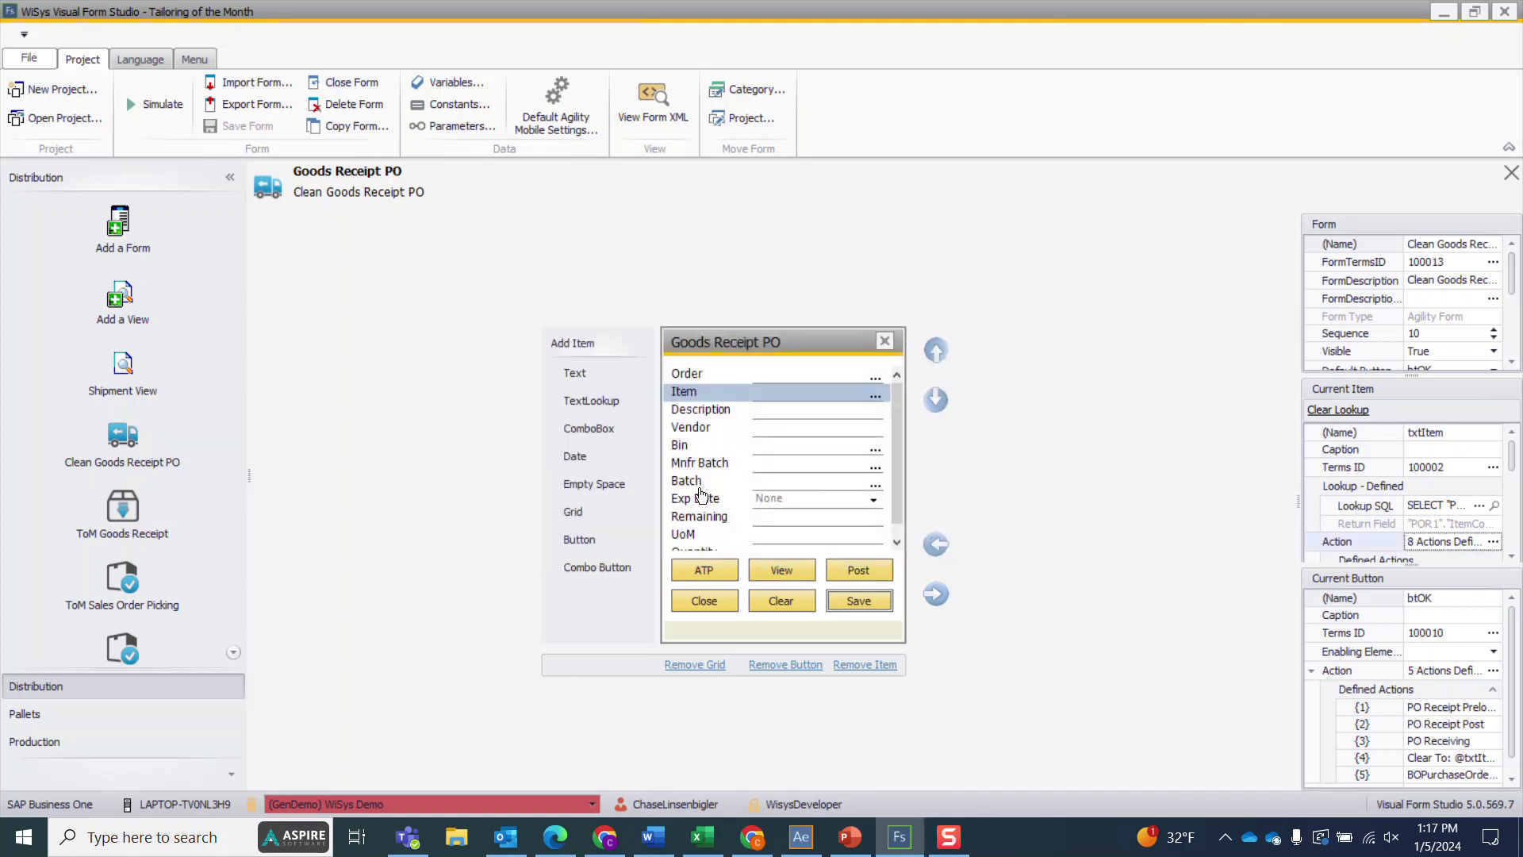
Step: Check the Mnfr Batch, Batch and Exp Date fields in the form layout and open the form's startup formulas
click(698, 467)
click(705, 485)
click(705, 498)
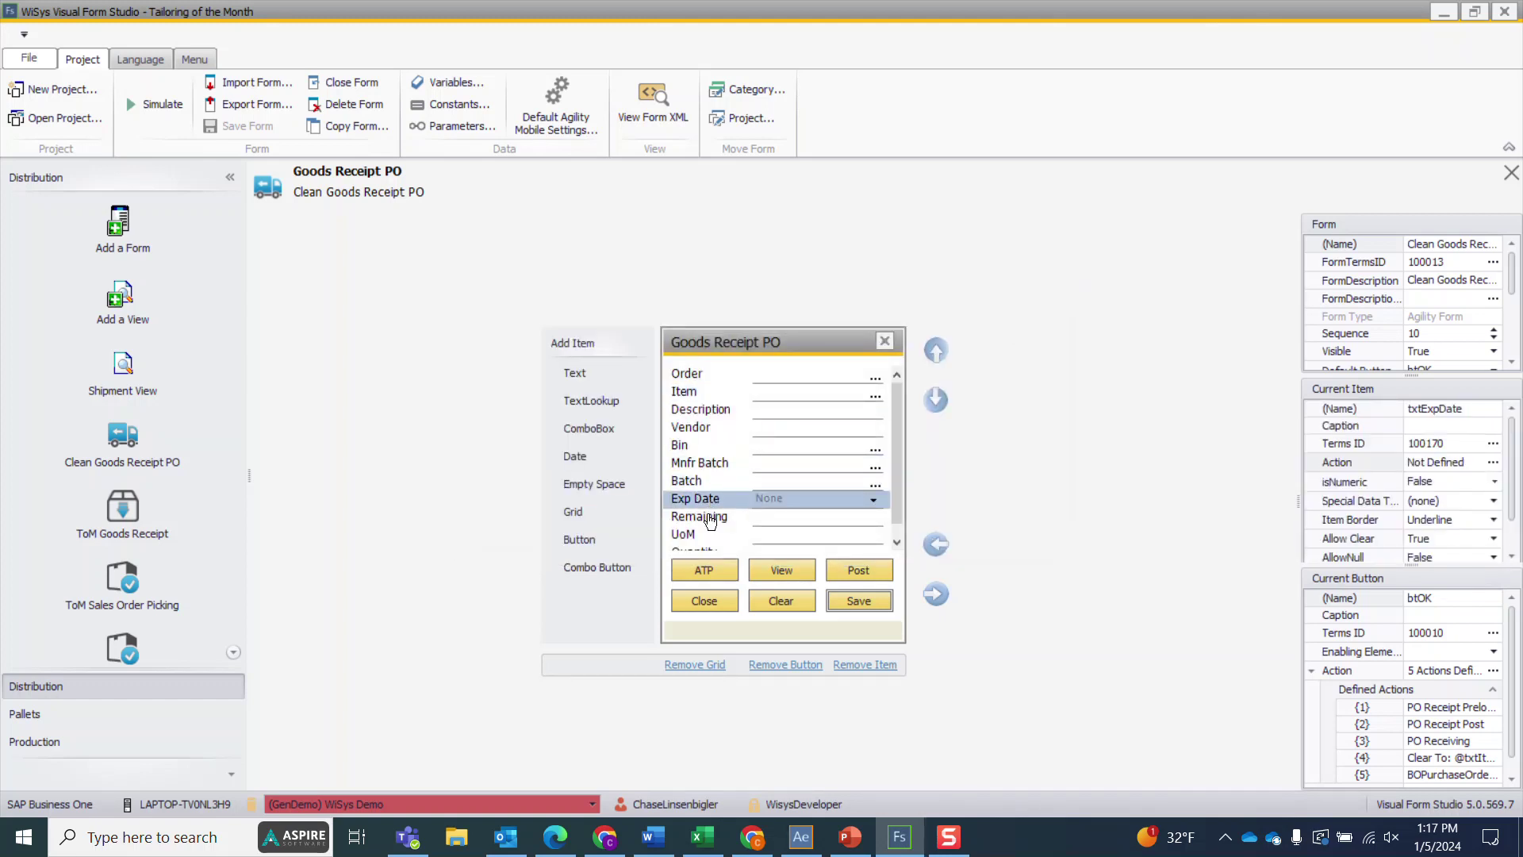
click(705, 462)
click(711, 498)
scroll(1425, 298, down, 4)
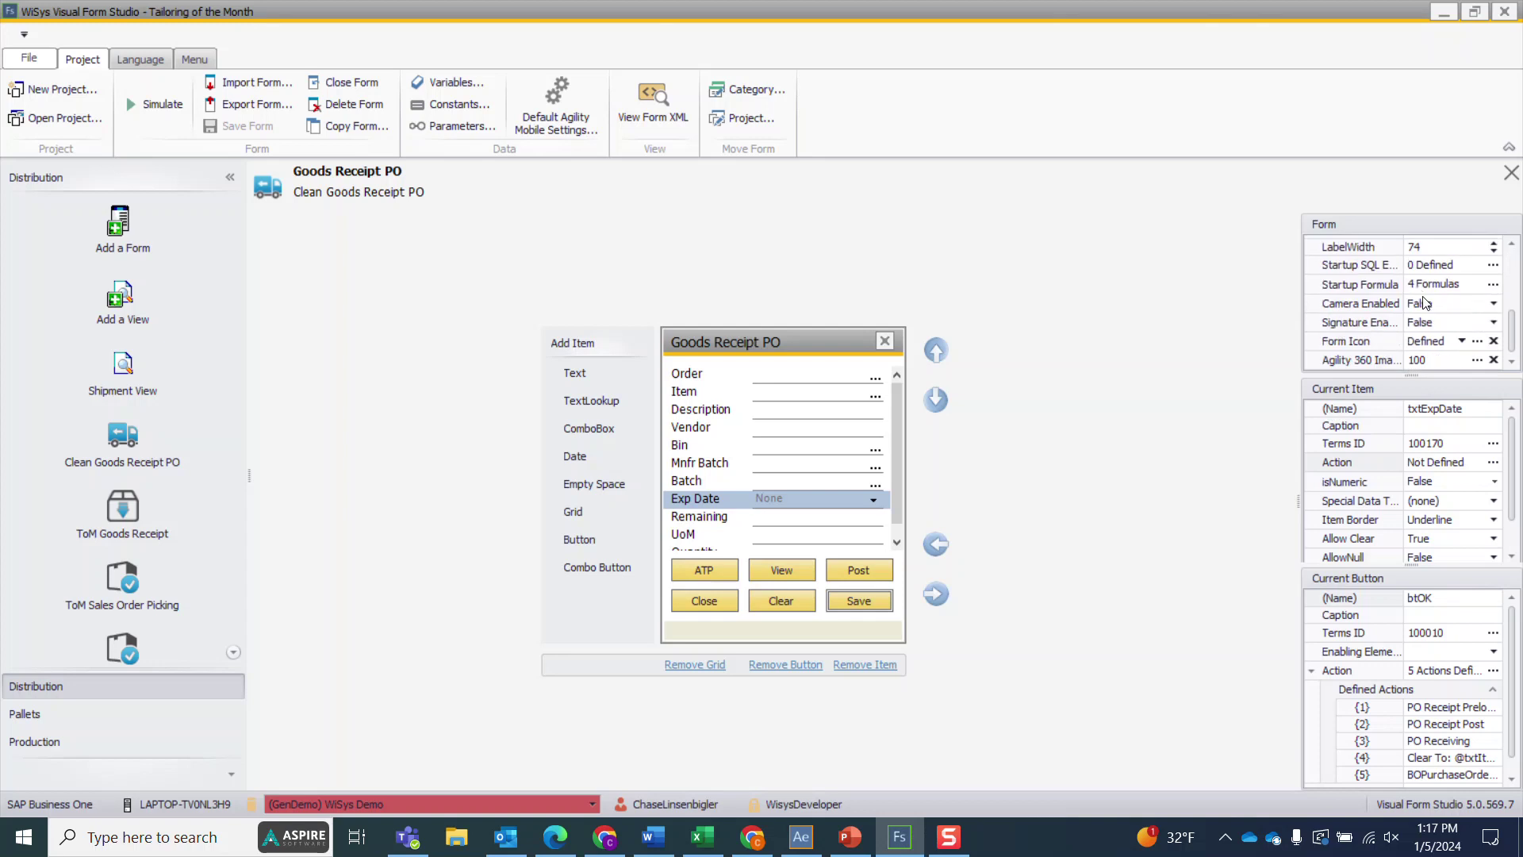
click(1494, 284)
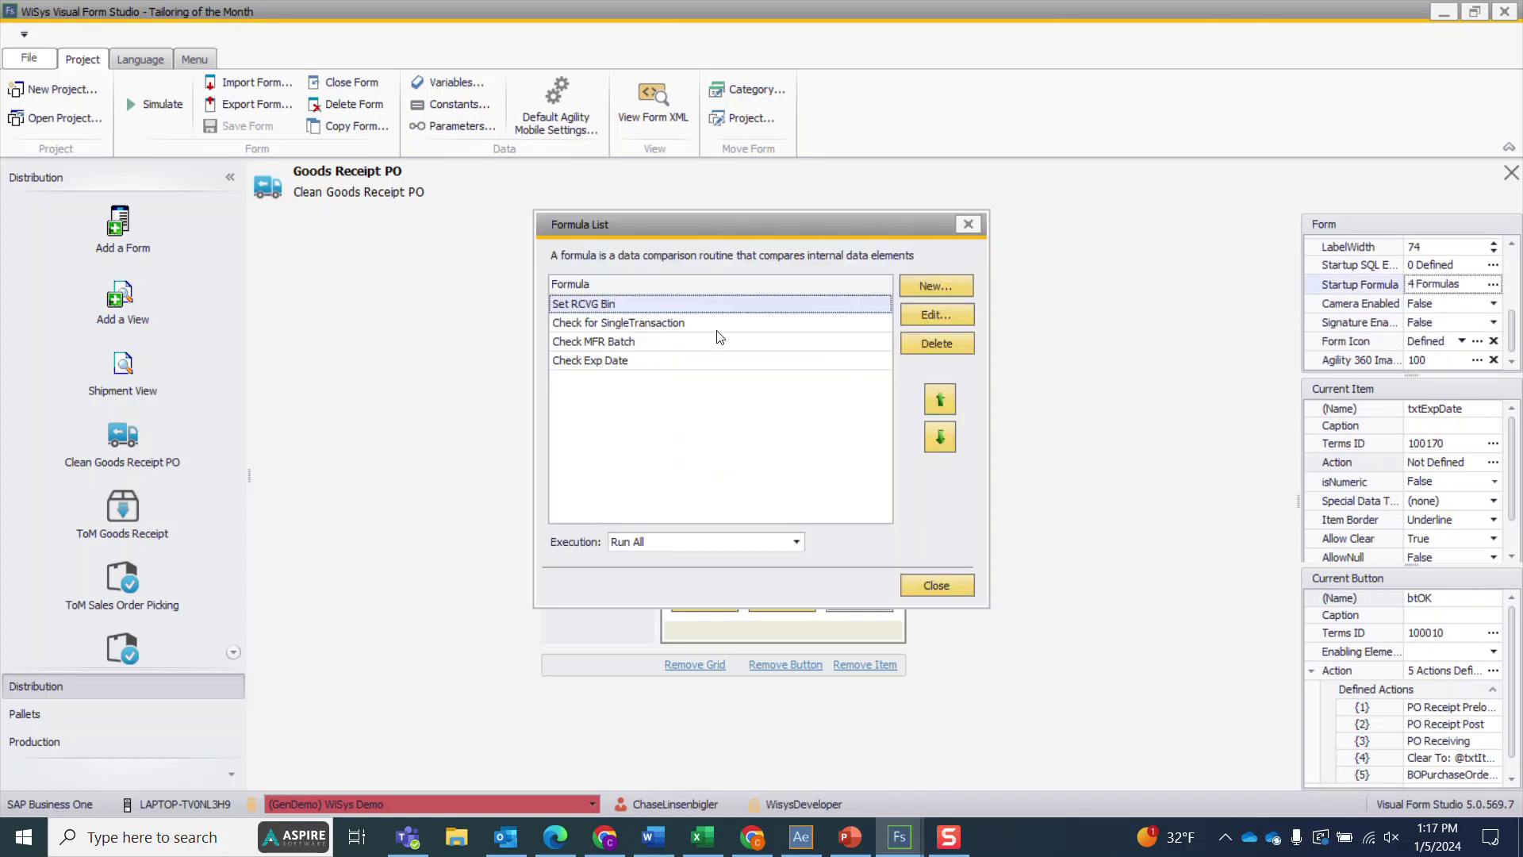
Step: Review the criteria and hidden items of the Check MFR Batch startup formula and save it
click(673, 342)
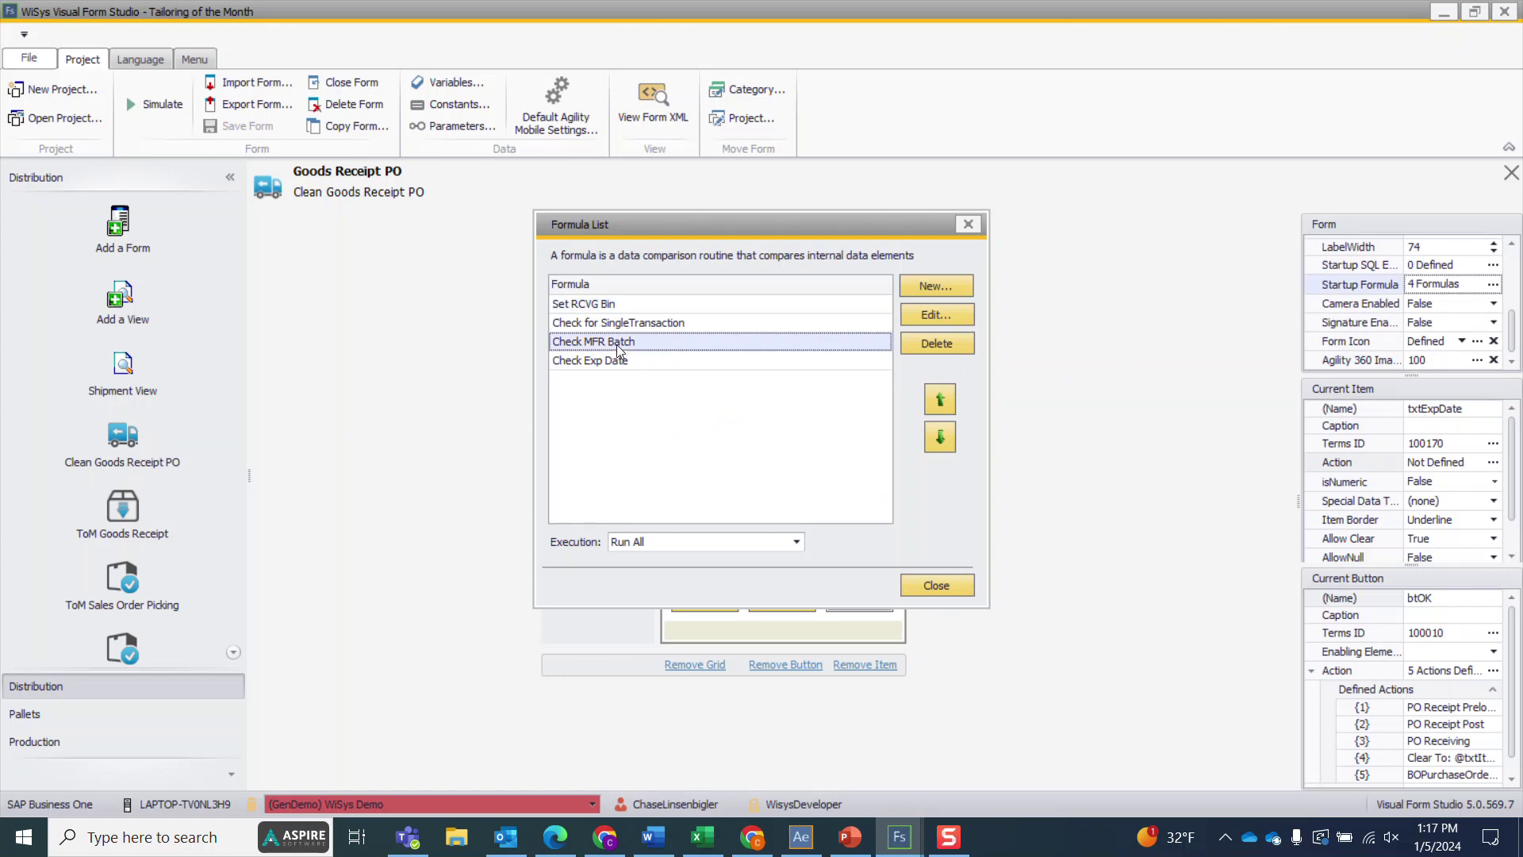
click(920, 311)
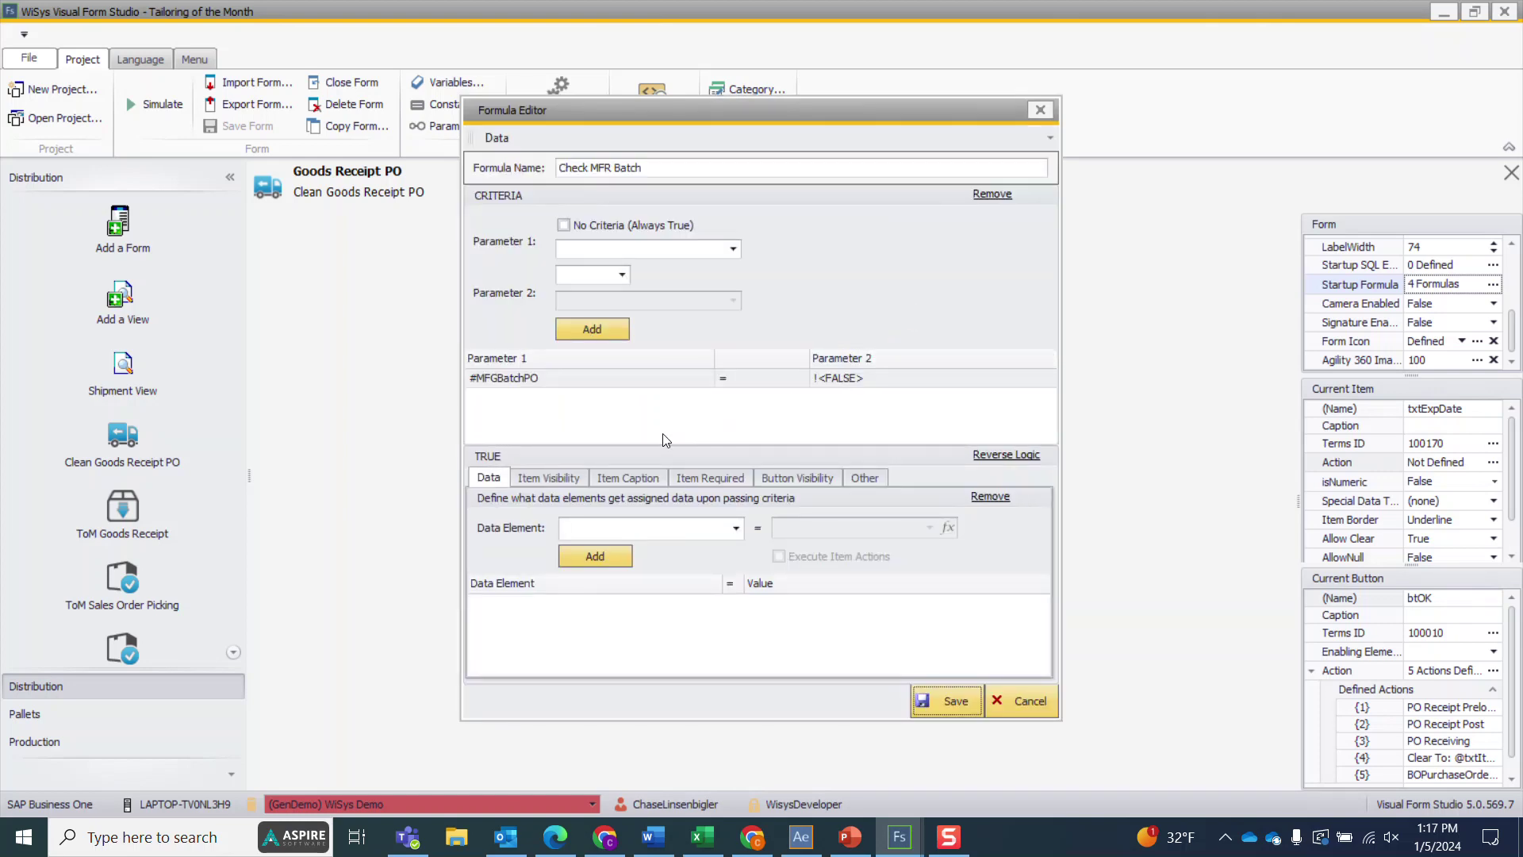
click(530, 479)
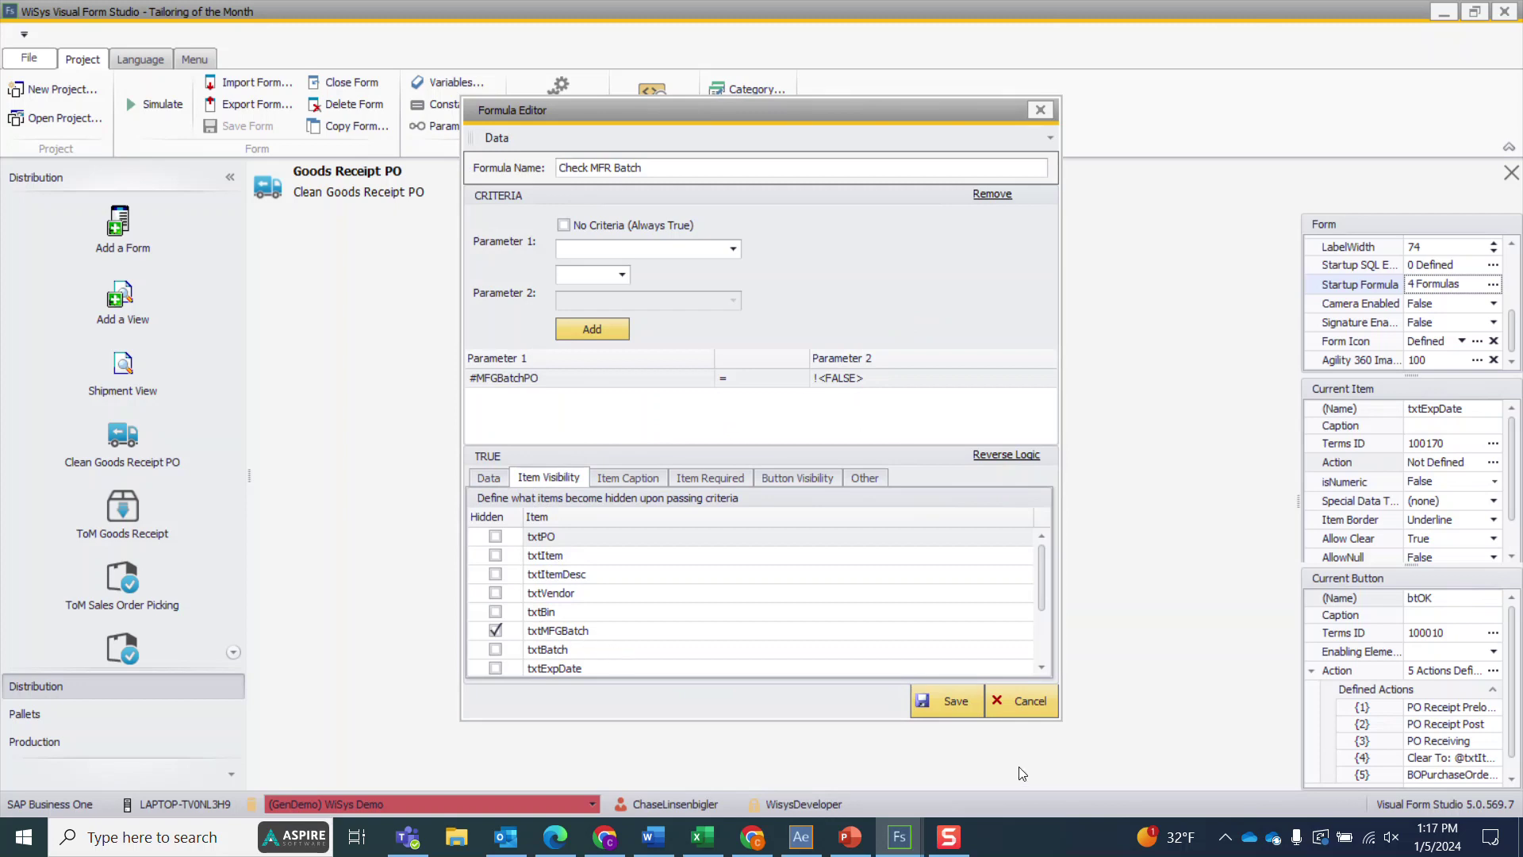
click(960, 700)
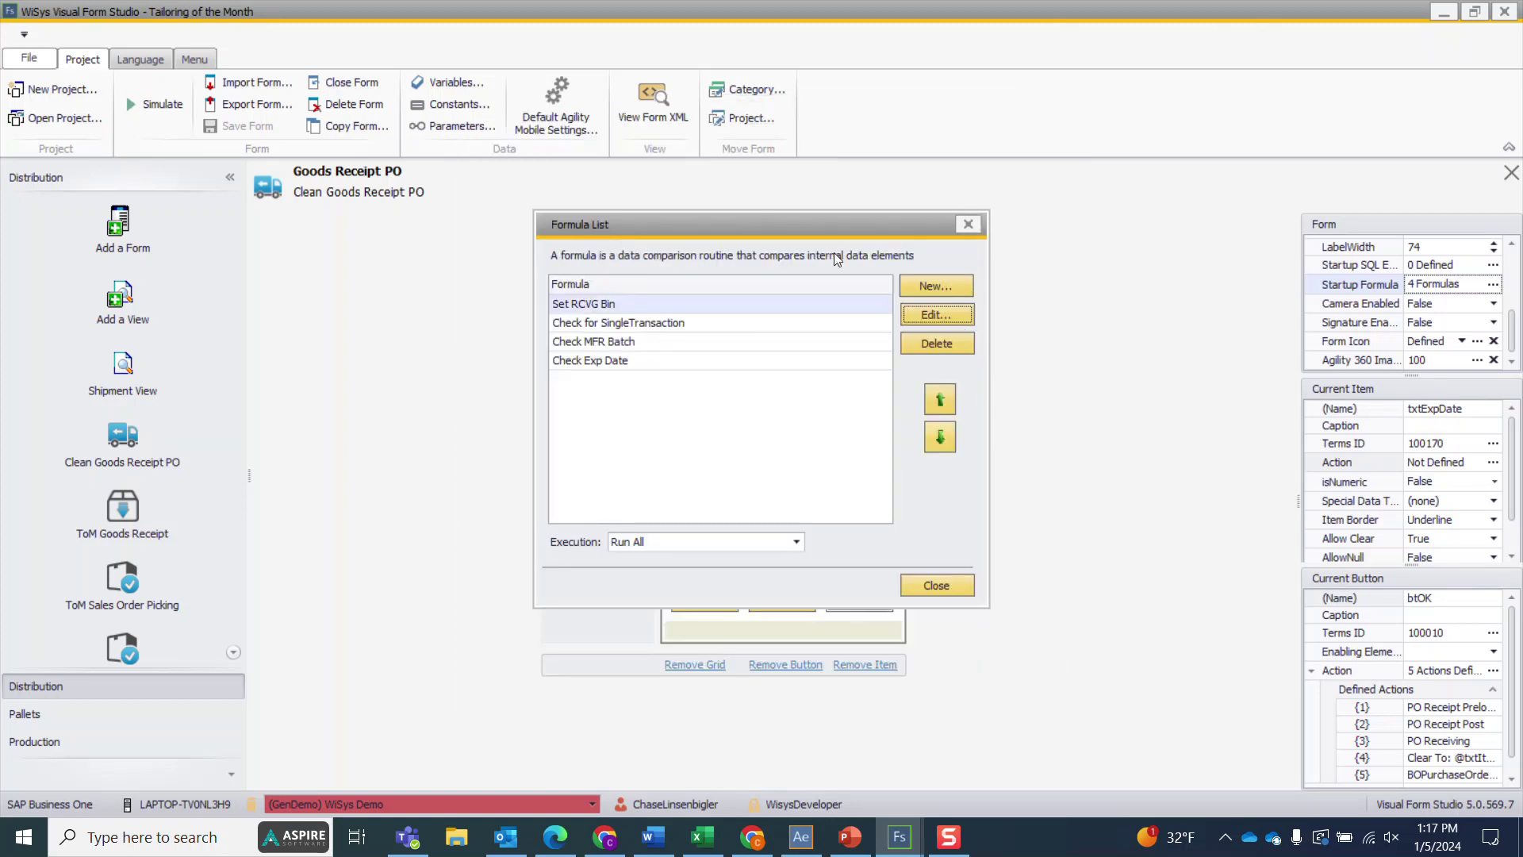
Step: Review the criteria and hidden items of the Check Exp Date startup formula, save it, and return to the form layout
click(685, 367)
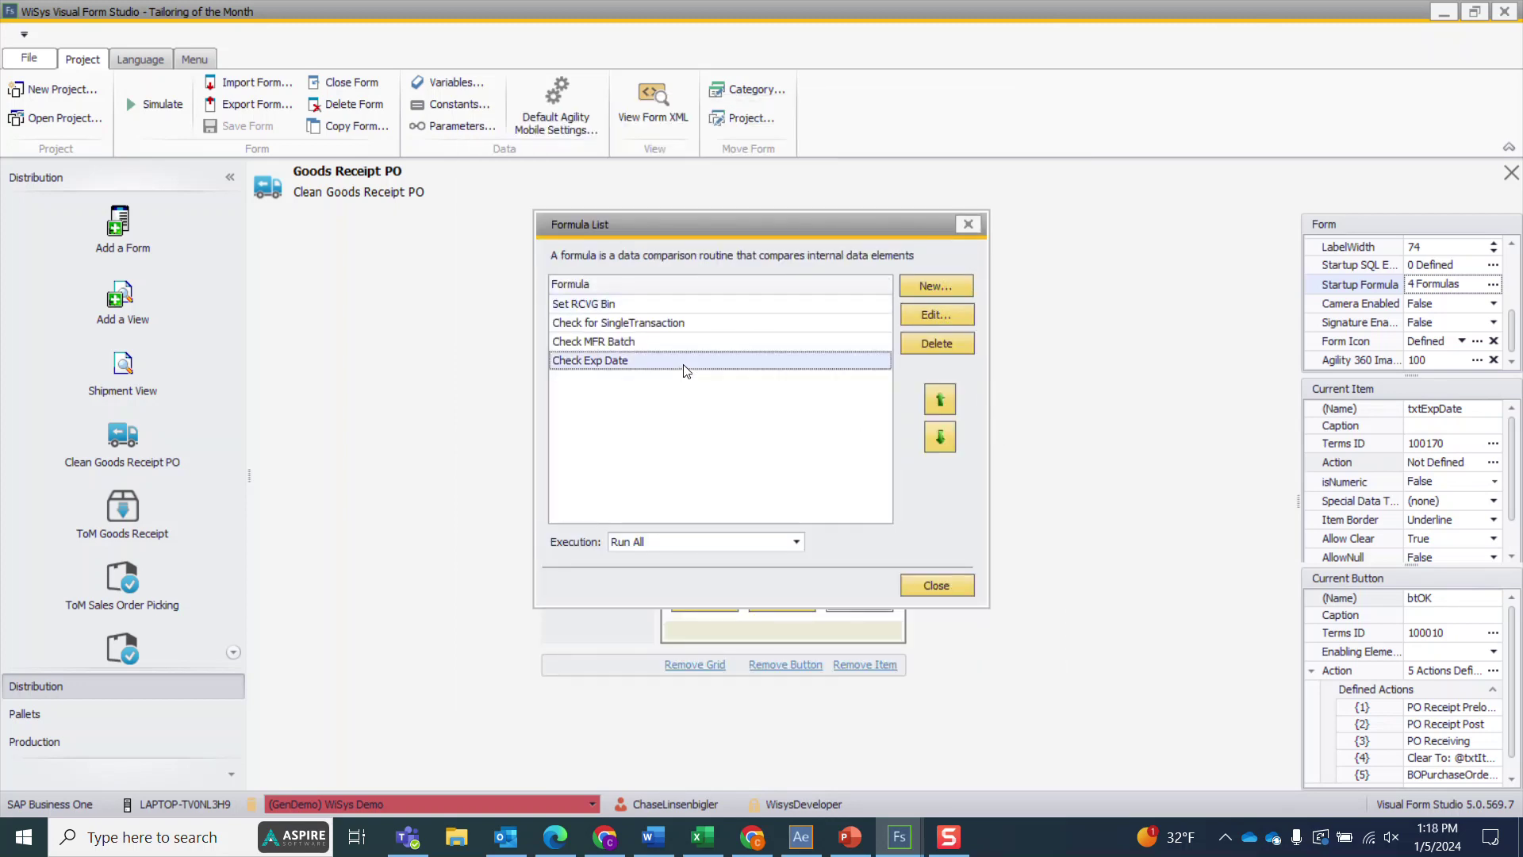
click(945, 312)
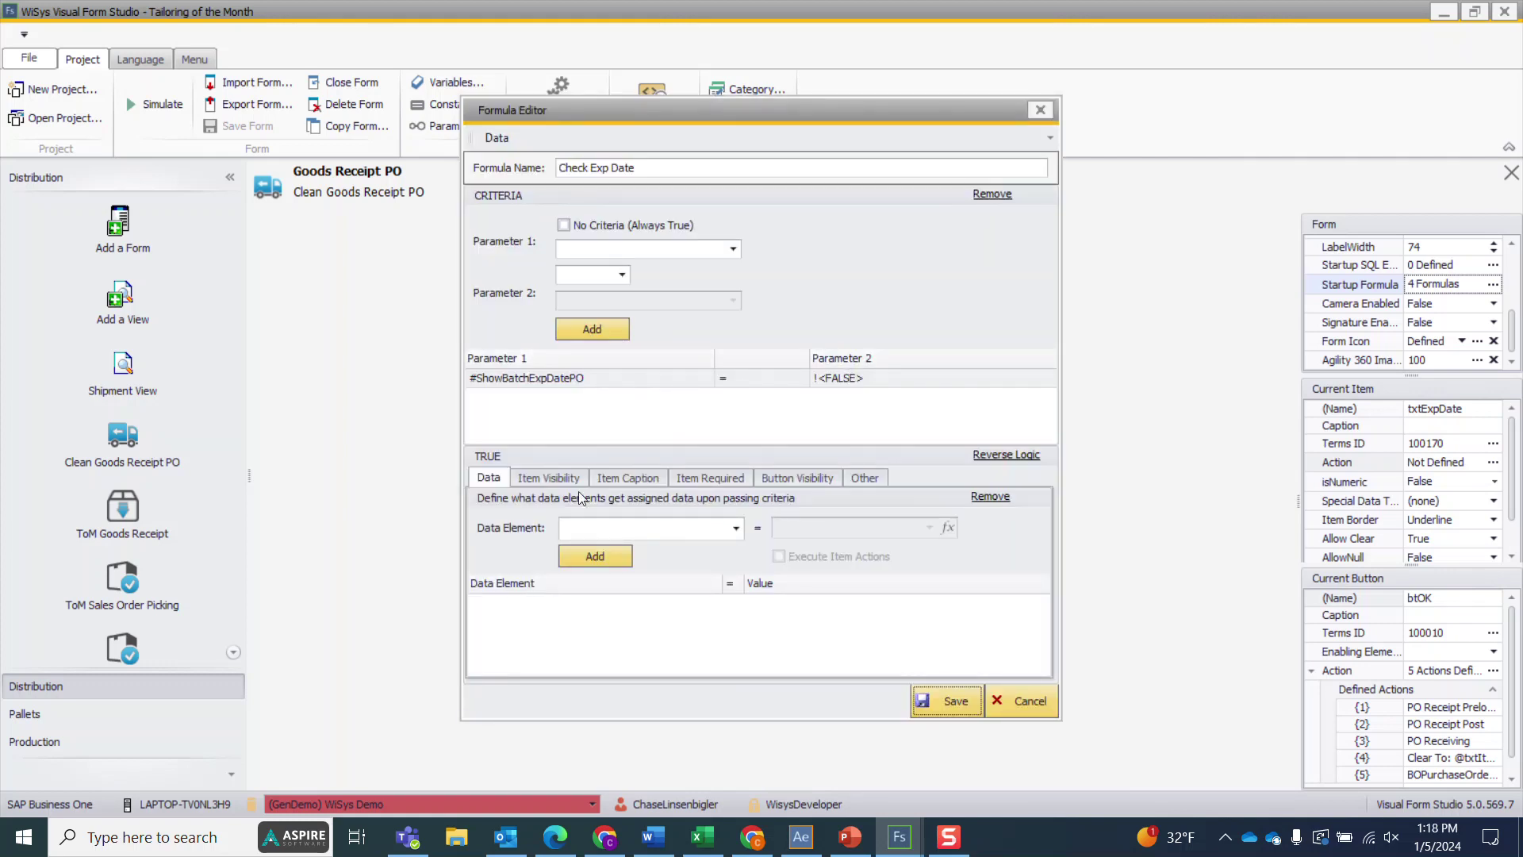
click(567, 480)
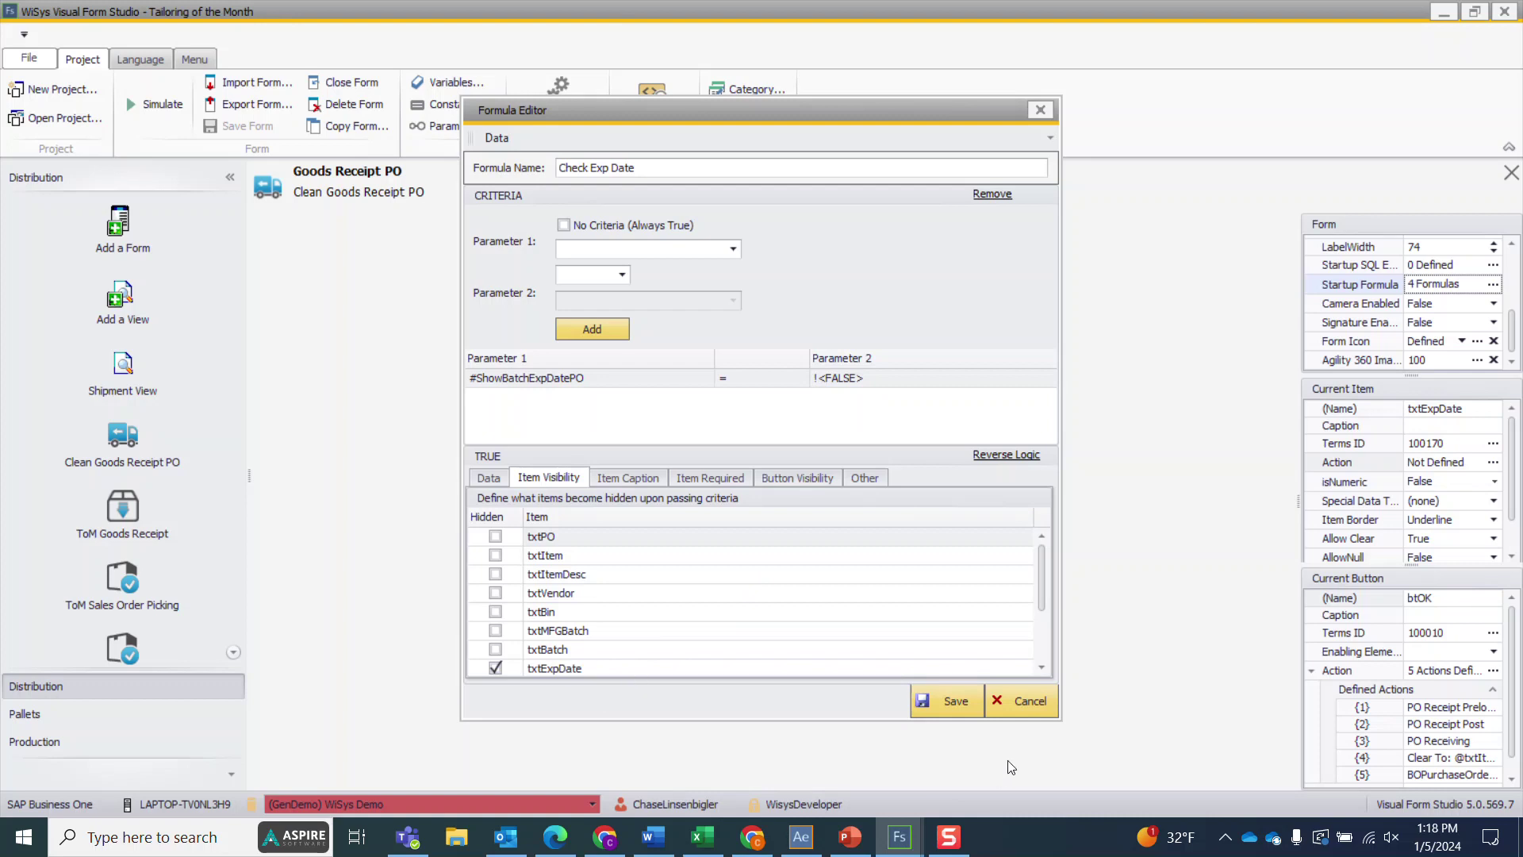
click(942, 701)
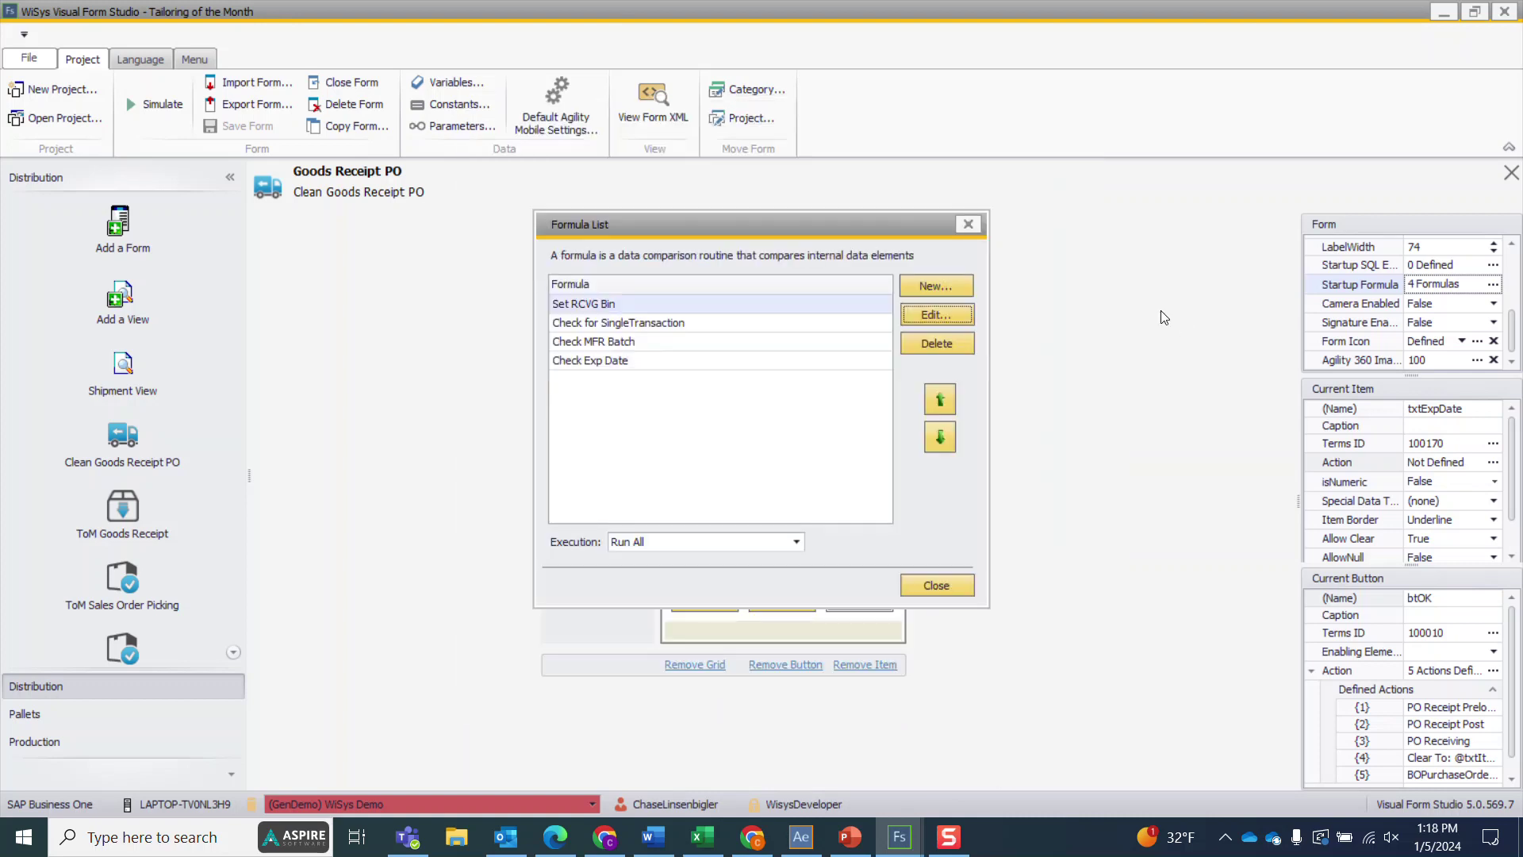
click(968, 226)
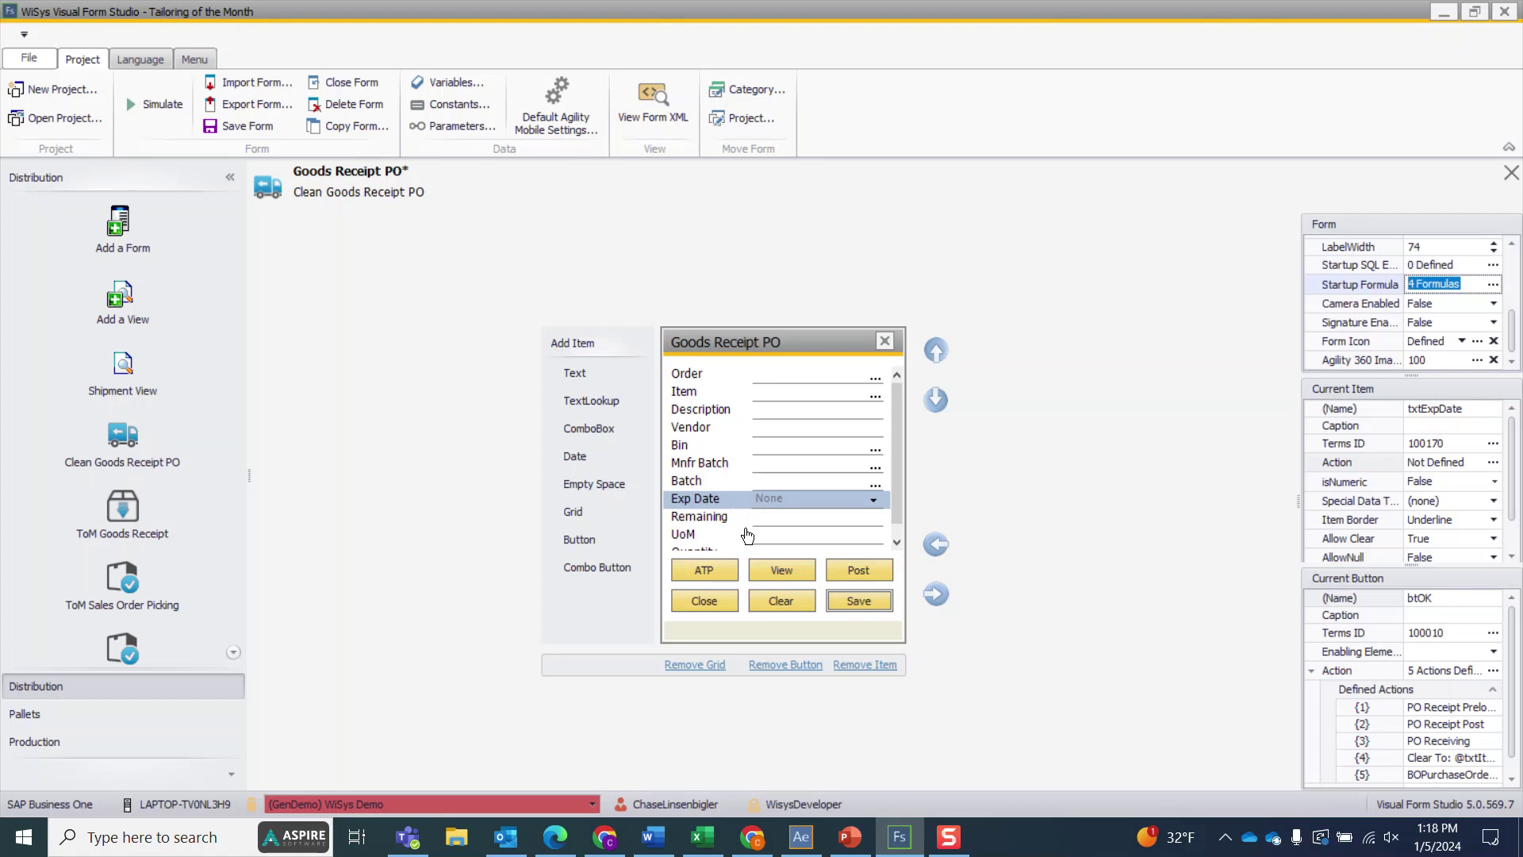
Step: Save the form, run it in simulation, and choose an SMD Technologies purchase order with item FD002
click(210, 127)
click(161, 108)
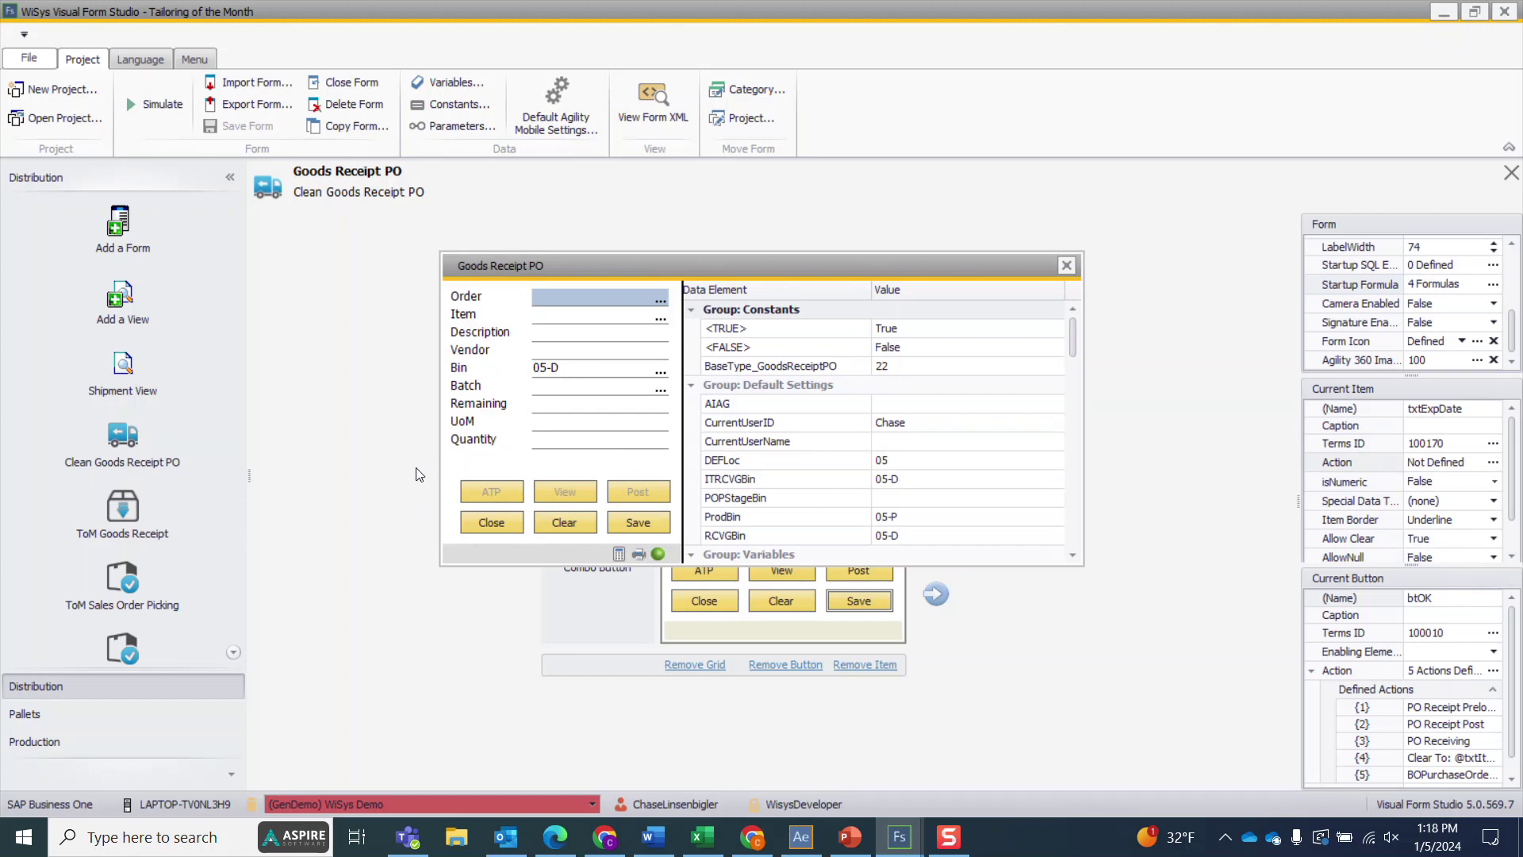
click(661, 299)
double_click(521, 421)
click(661, 319)
double_click(502, 370)
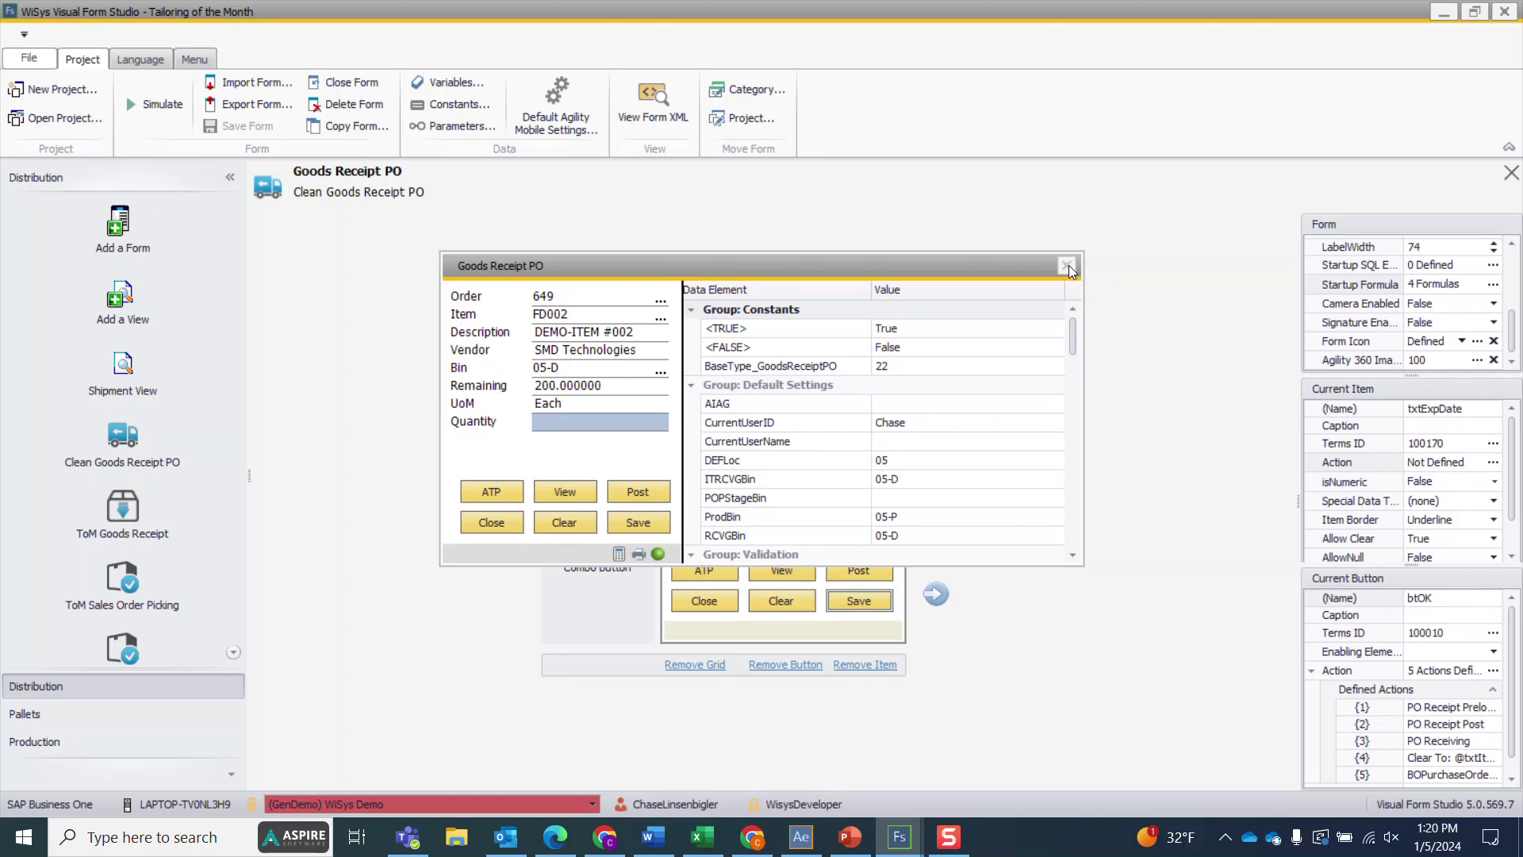
Step: Move the simulation aside to compare its visible fields with the form layout, and close it
drag(903, 268, 922, 620)
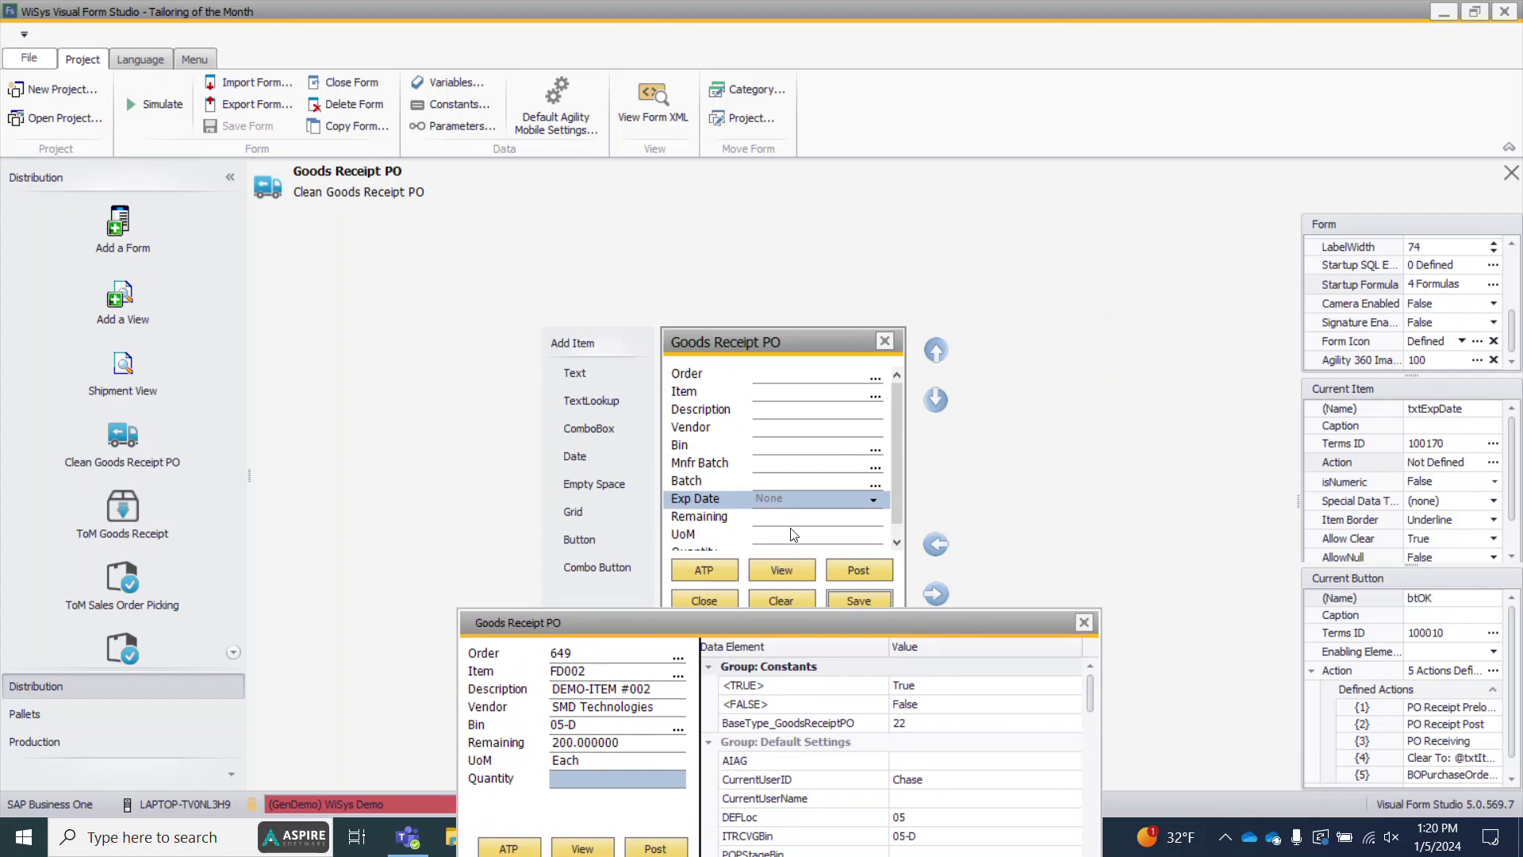
drag(784, 630, 788, 354)
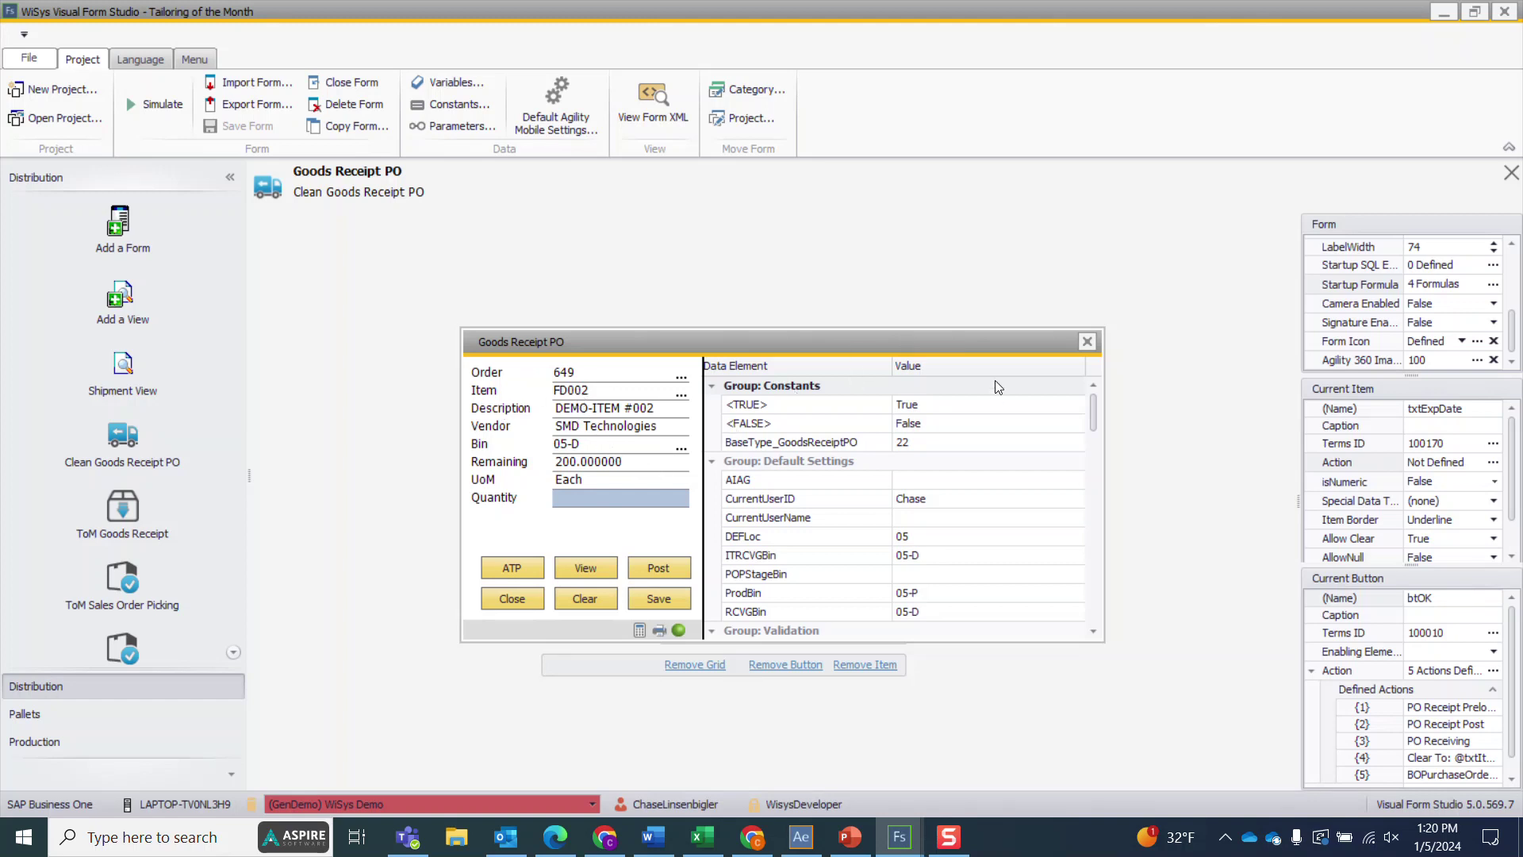
click(1087, 341)
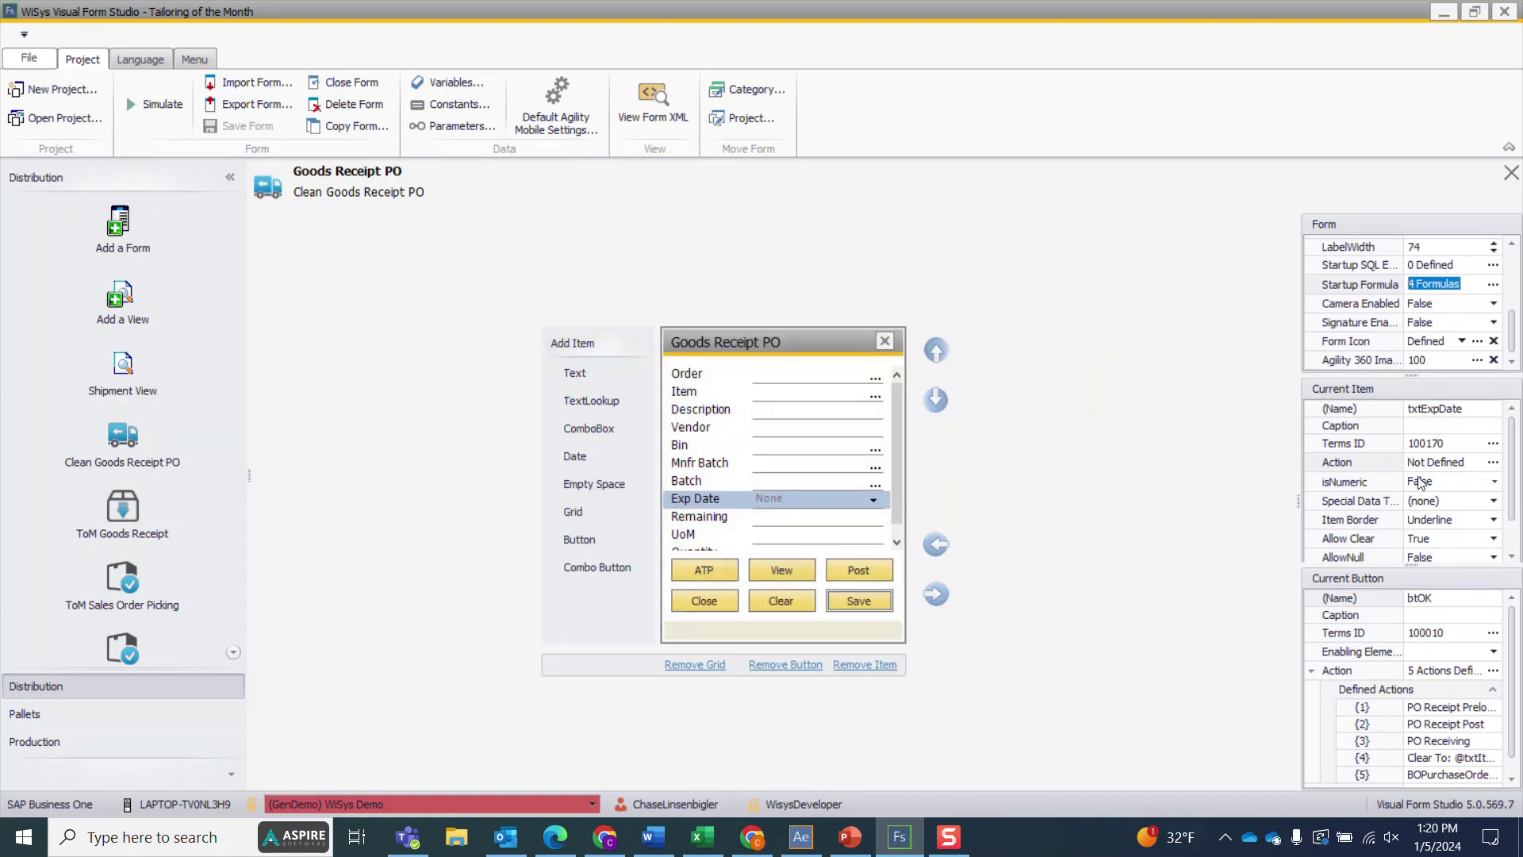
Step: Add a formula action to the Bin field, named Hide Item Confirmation Fields, with No Criteria (Always True)
click(708, 449)
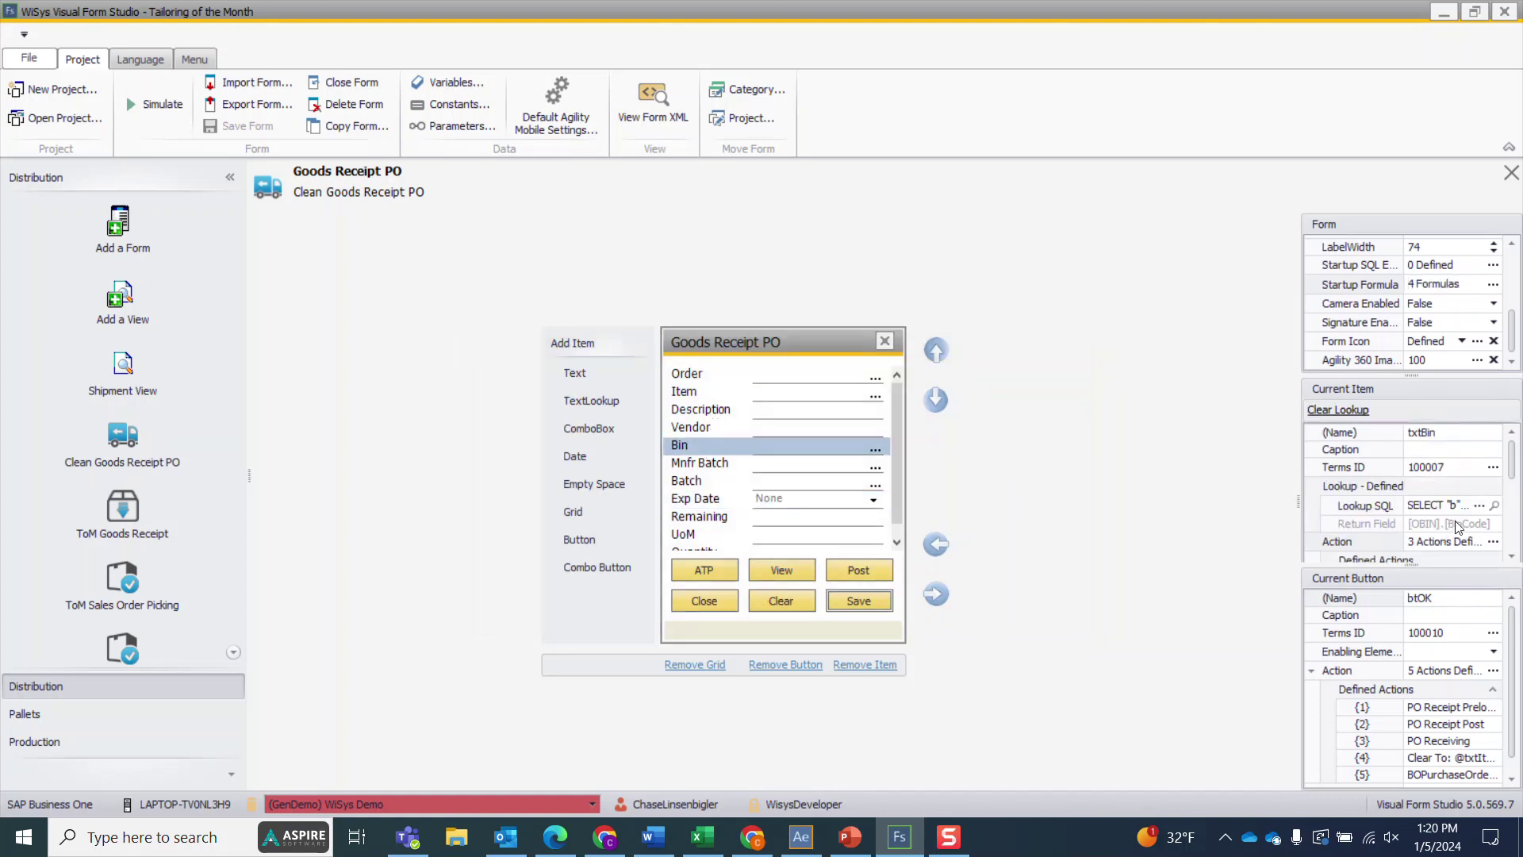
click(1494, 542)
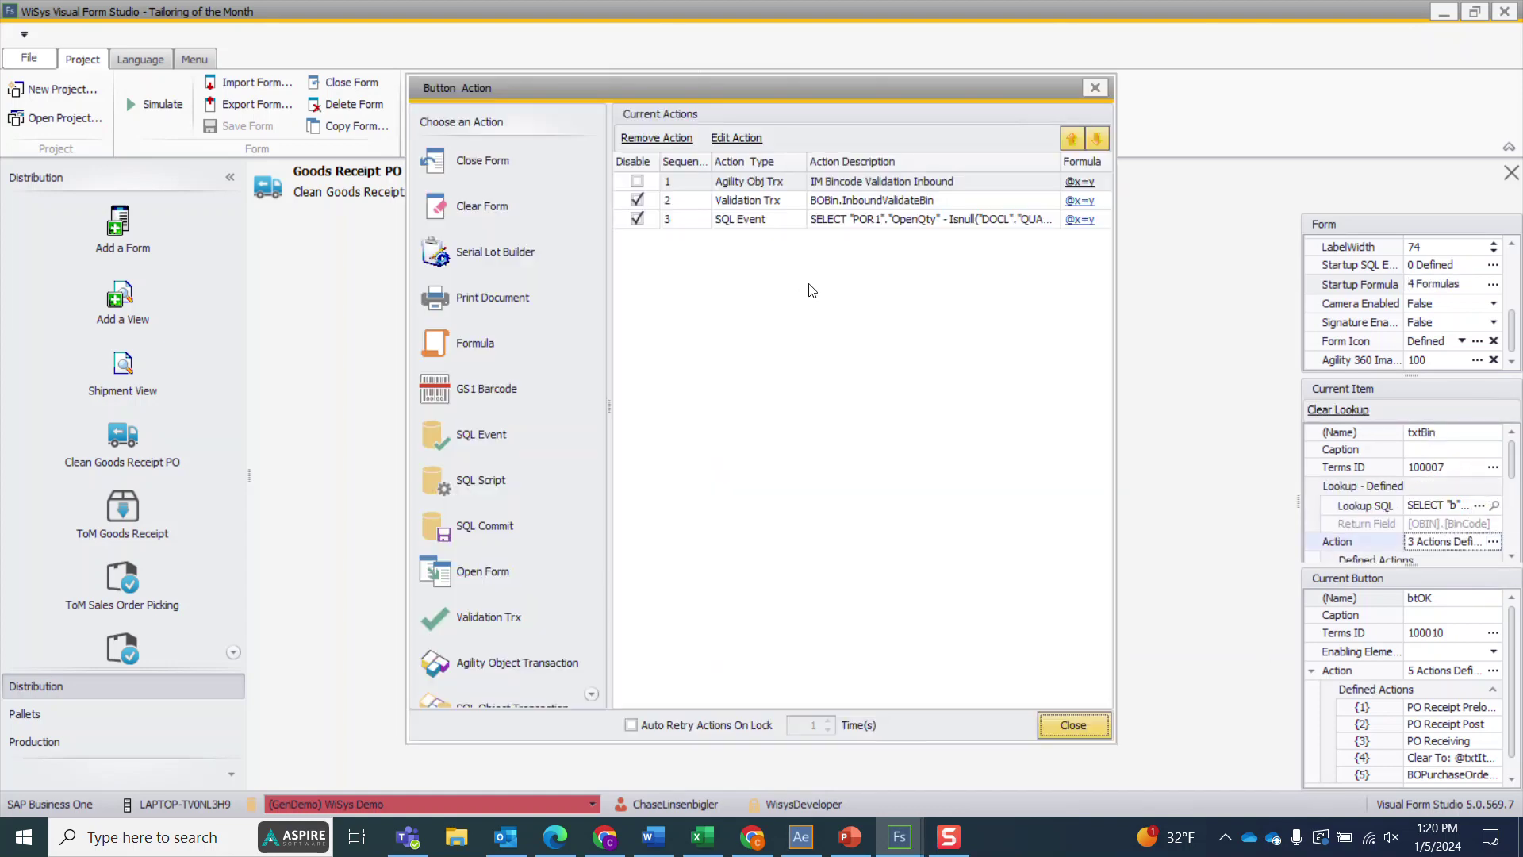
click(476, 343)
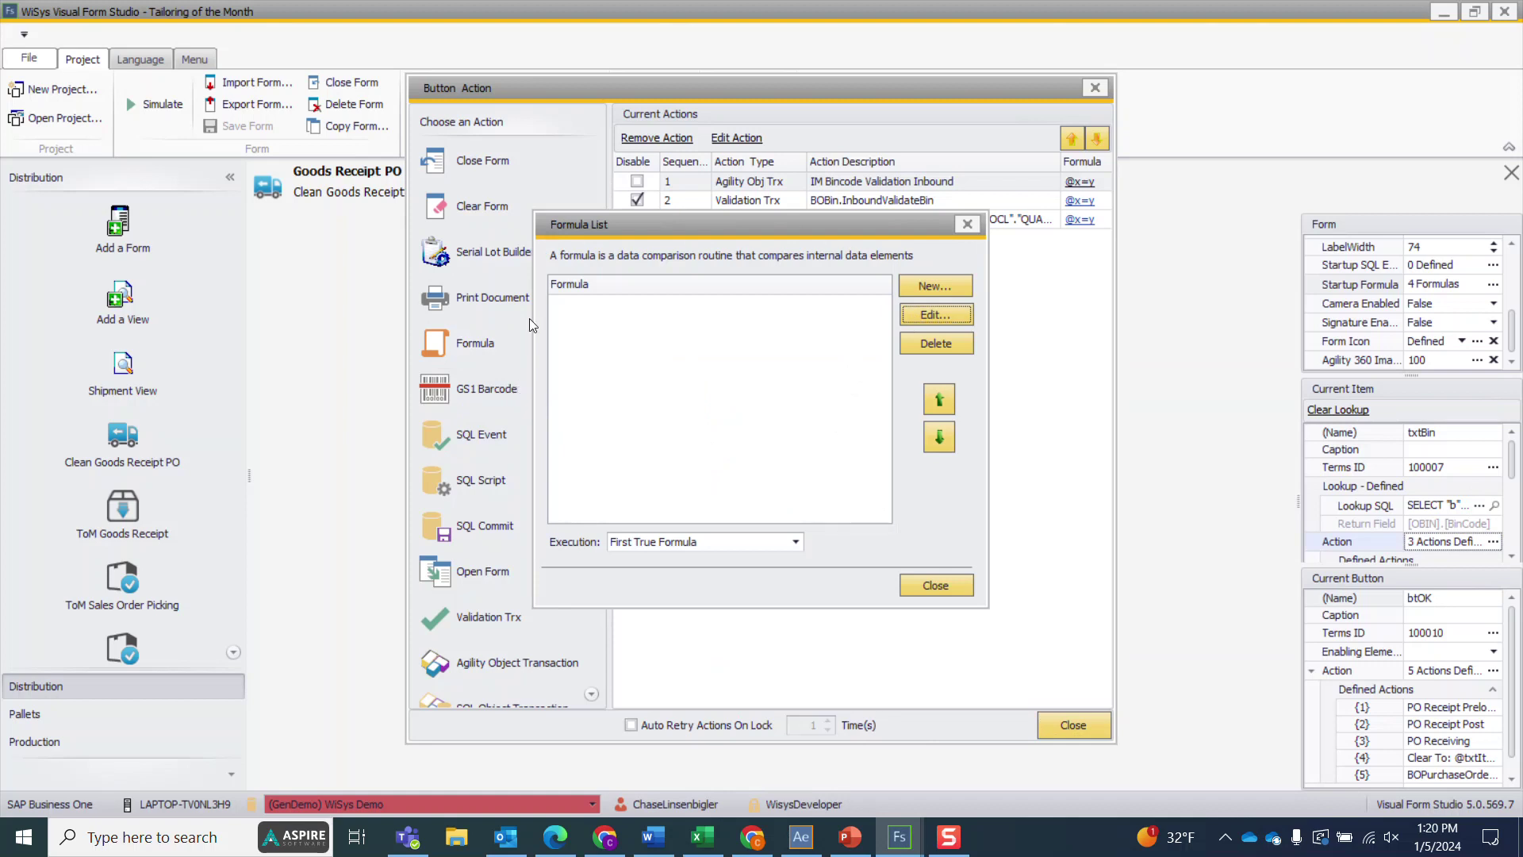
drag(565, 225, 613, 233)
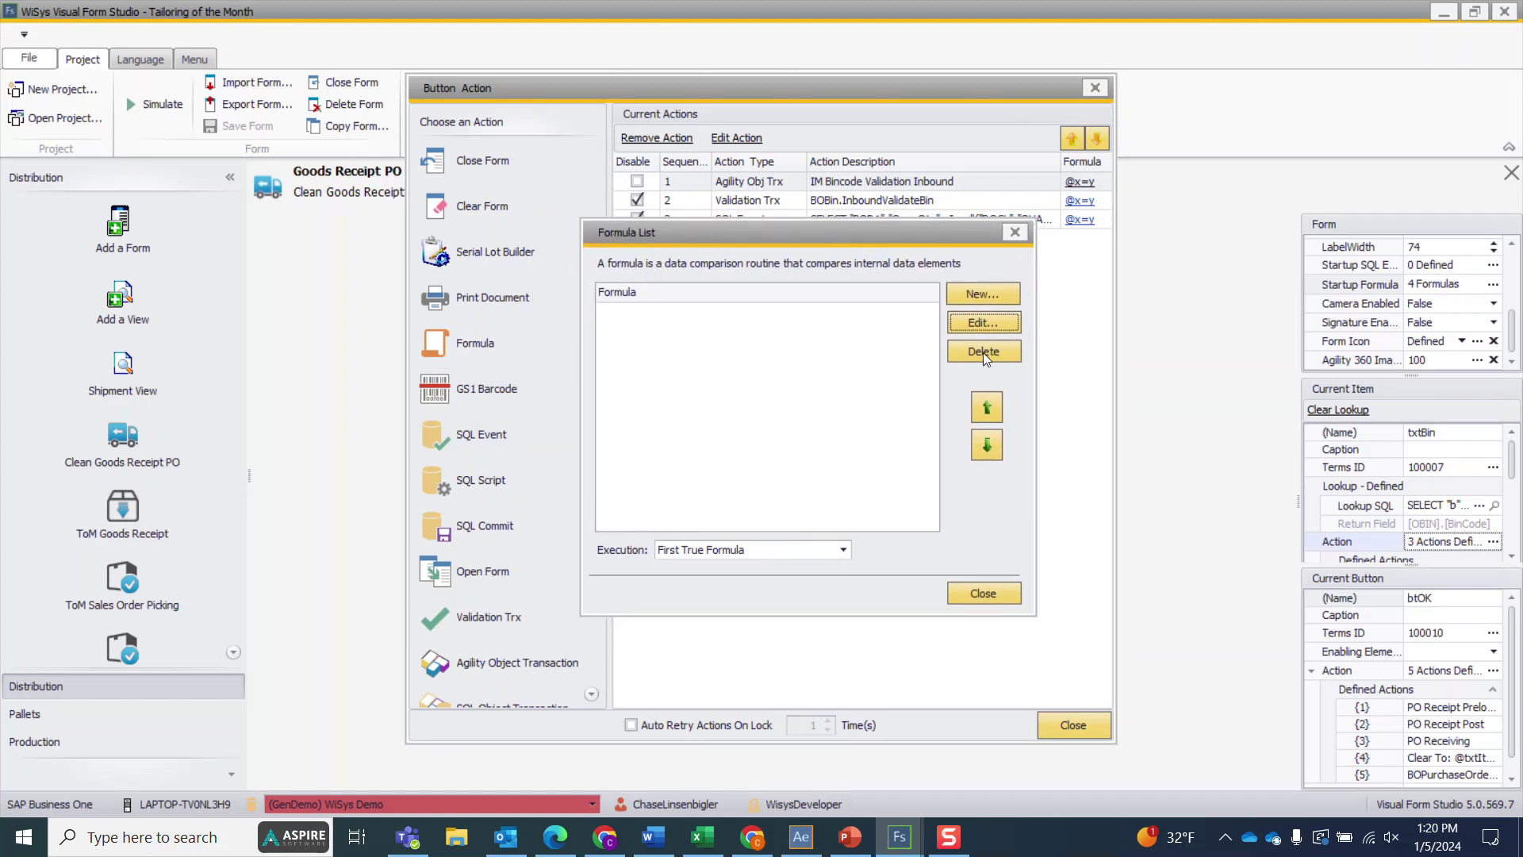
click(968, 298)
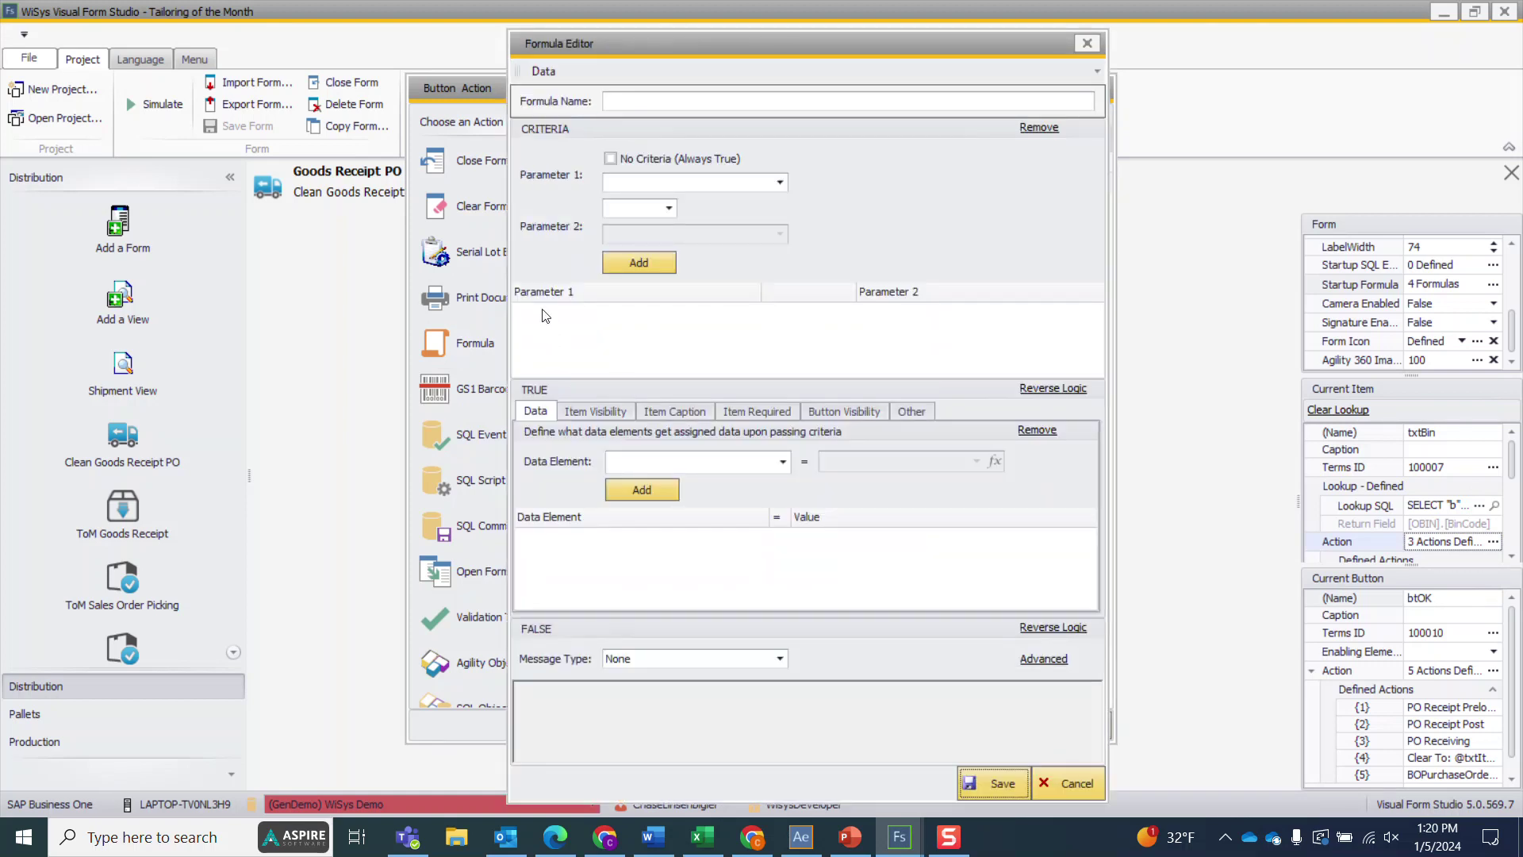
click(636, 158)
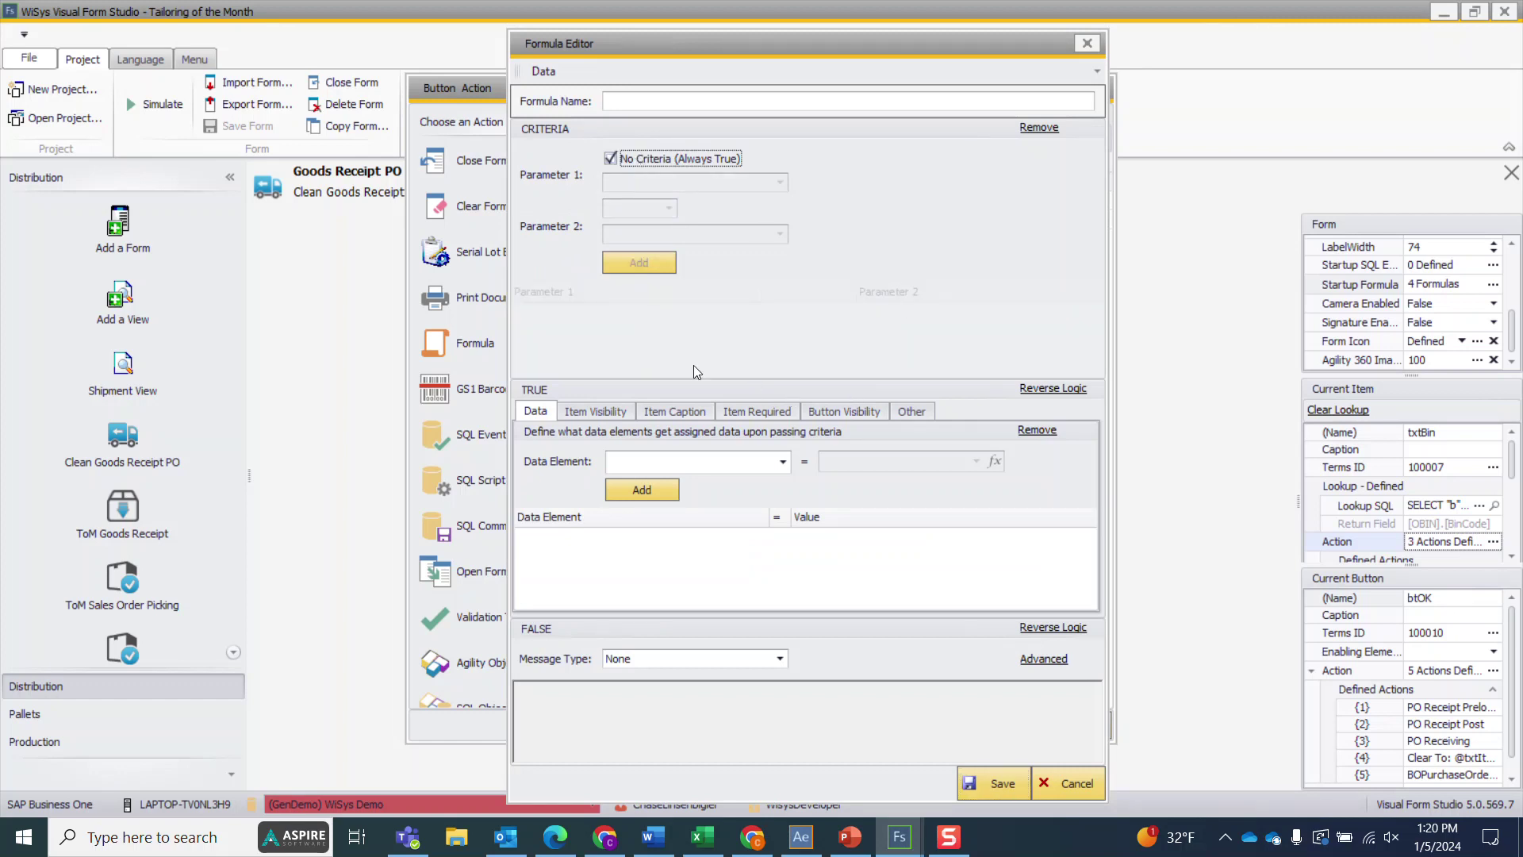
click(676, 101)
text(Hide Item Confirmation Fields)
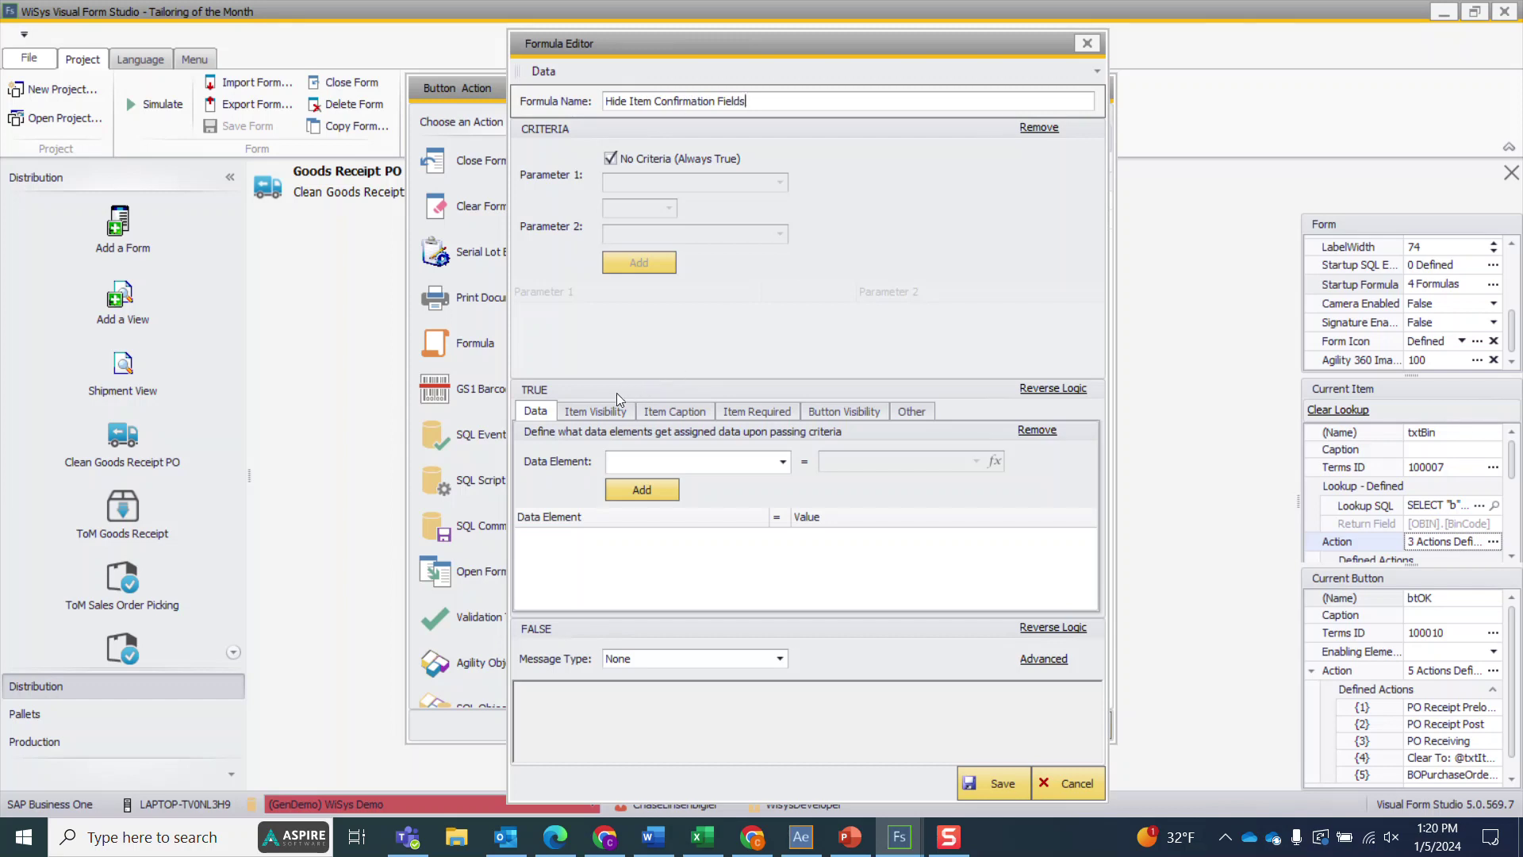
Step: Set the formula to hide txtItemDesc and txtVendor, save it, and return to the form layout
click(589, 411)
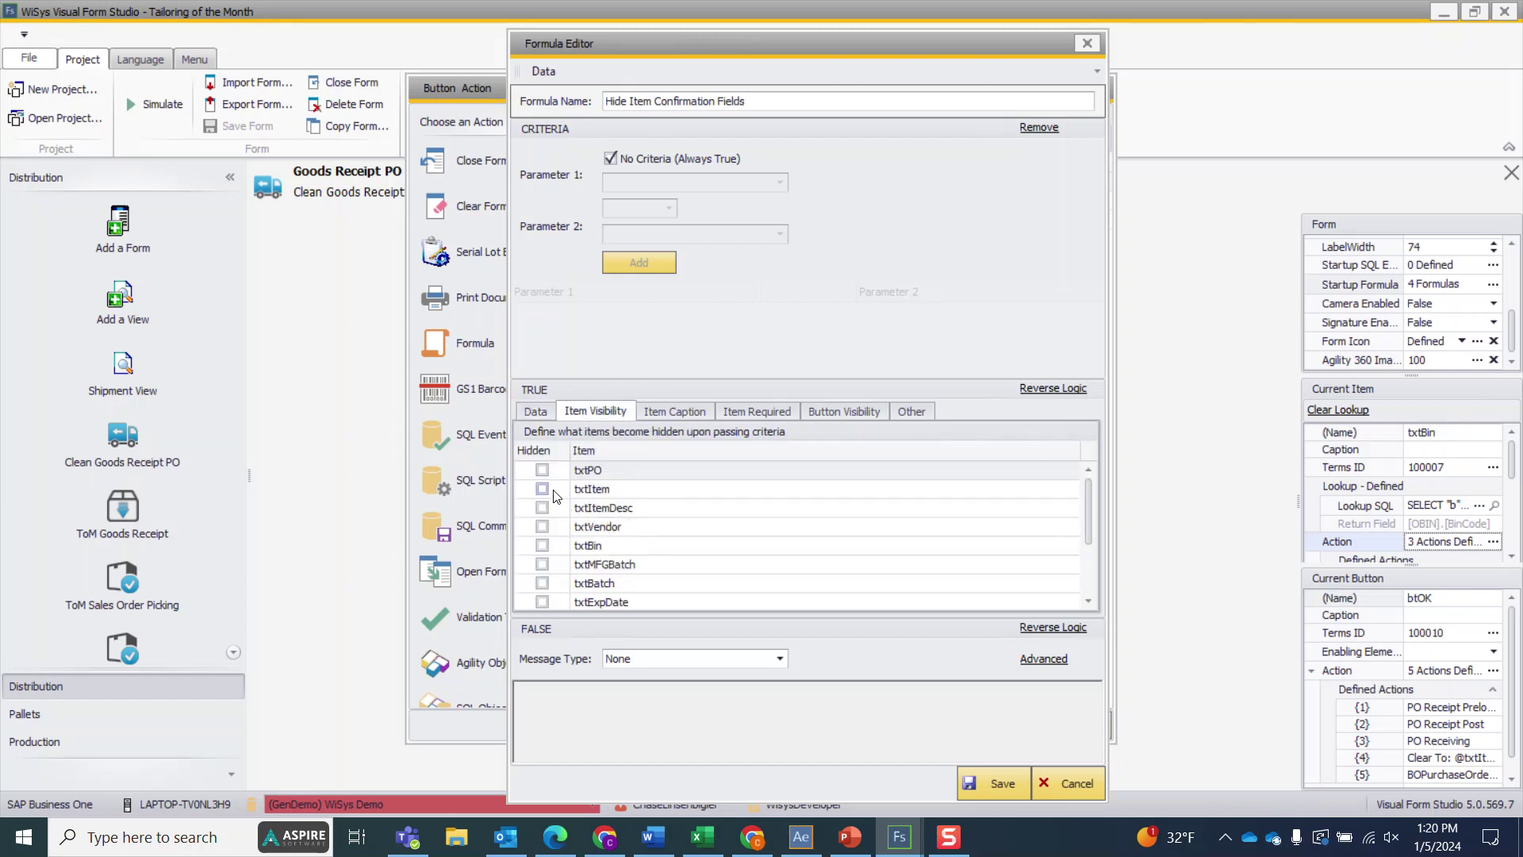
click(542, 507)
click(542, 526)
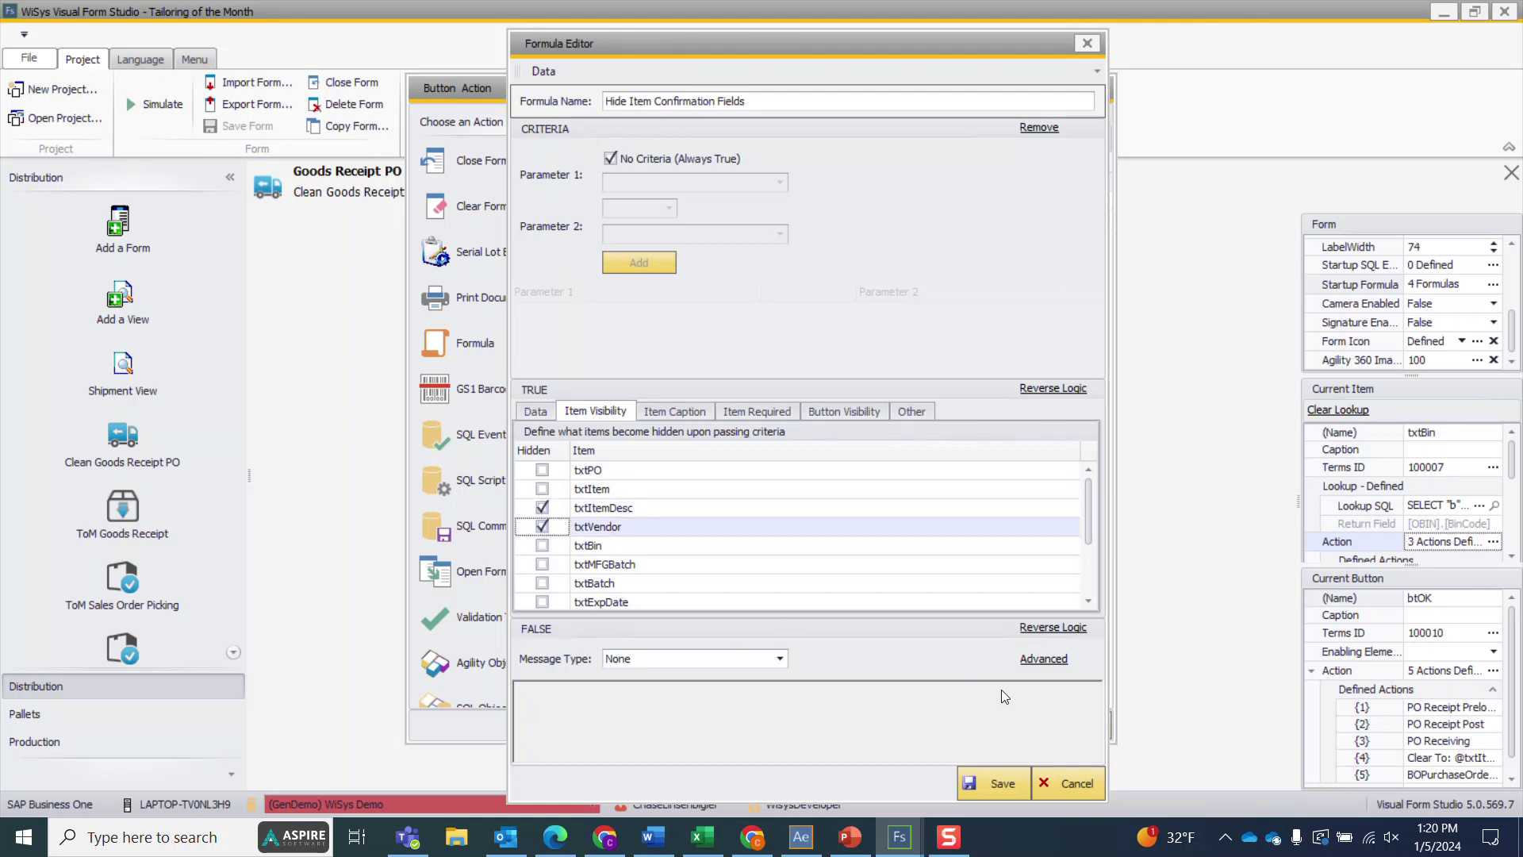
click(966, 784)
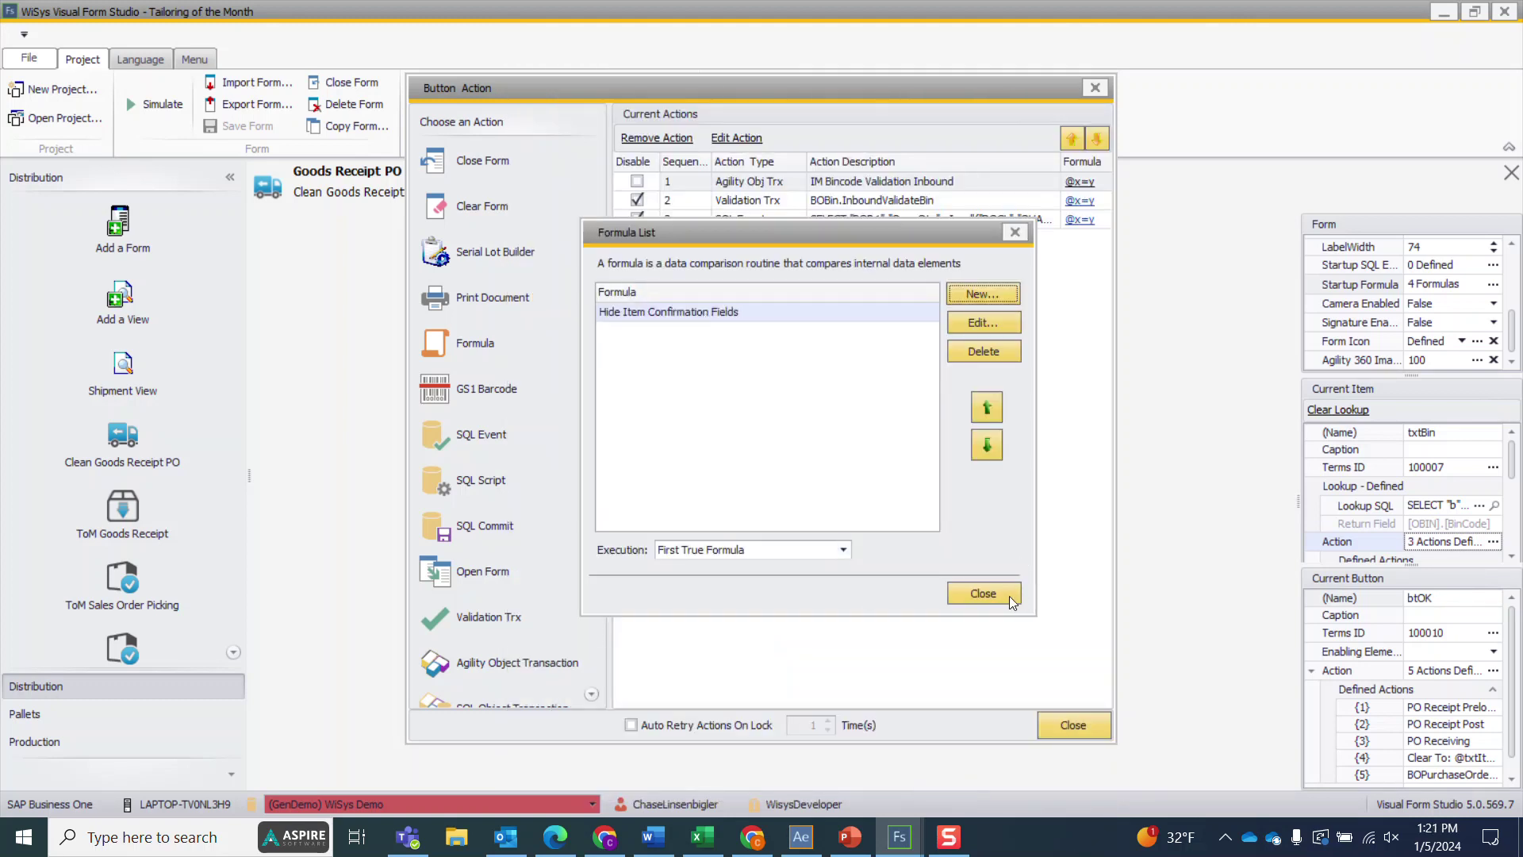
click(984, 593)
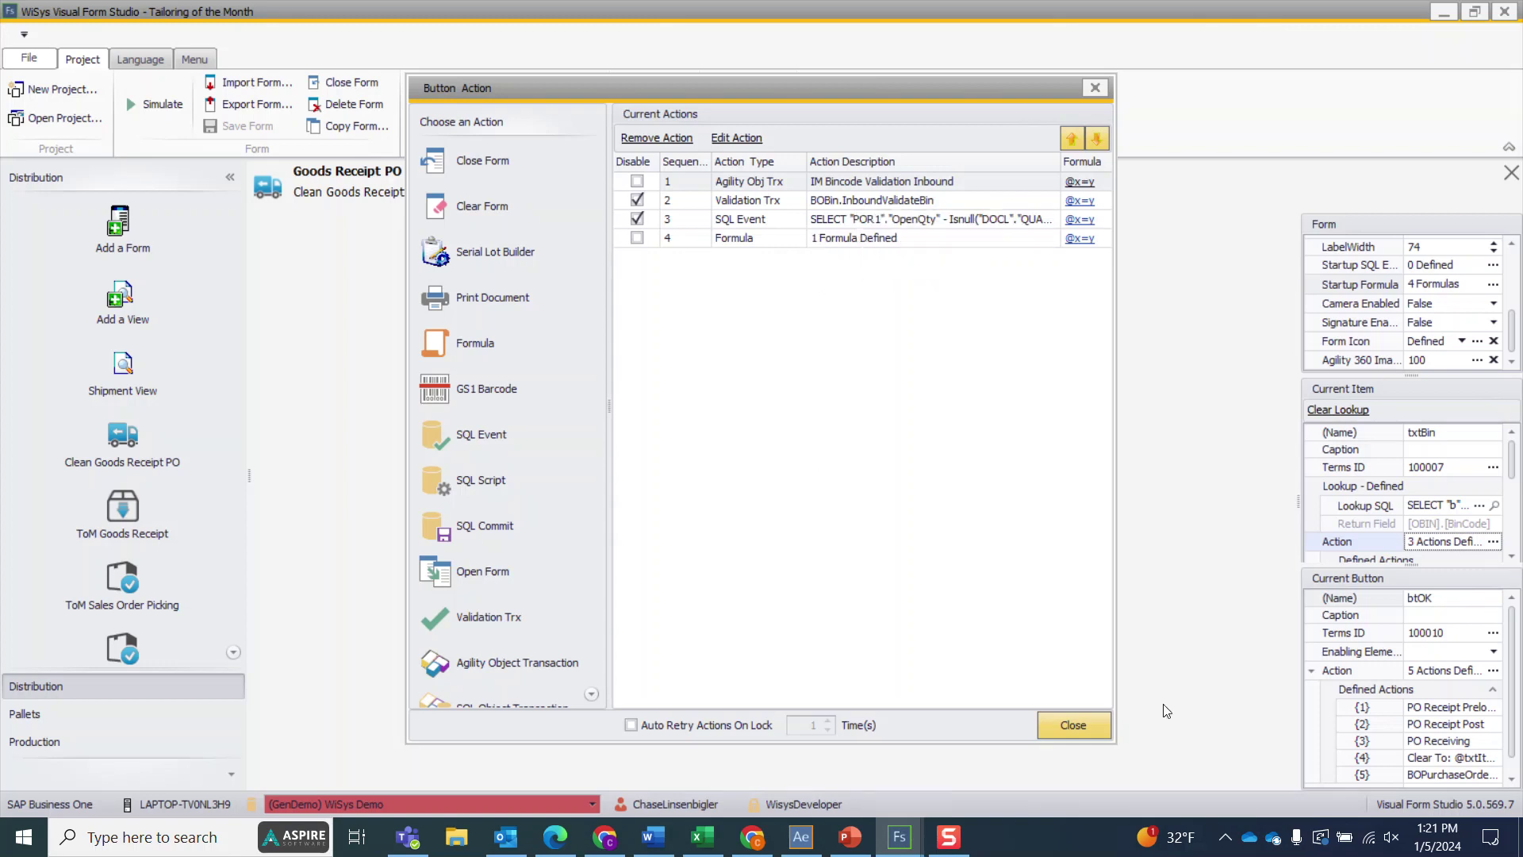
click(1089, 731)
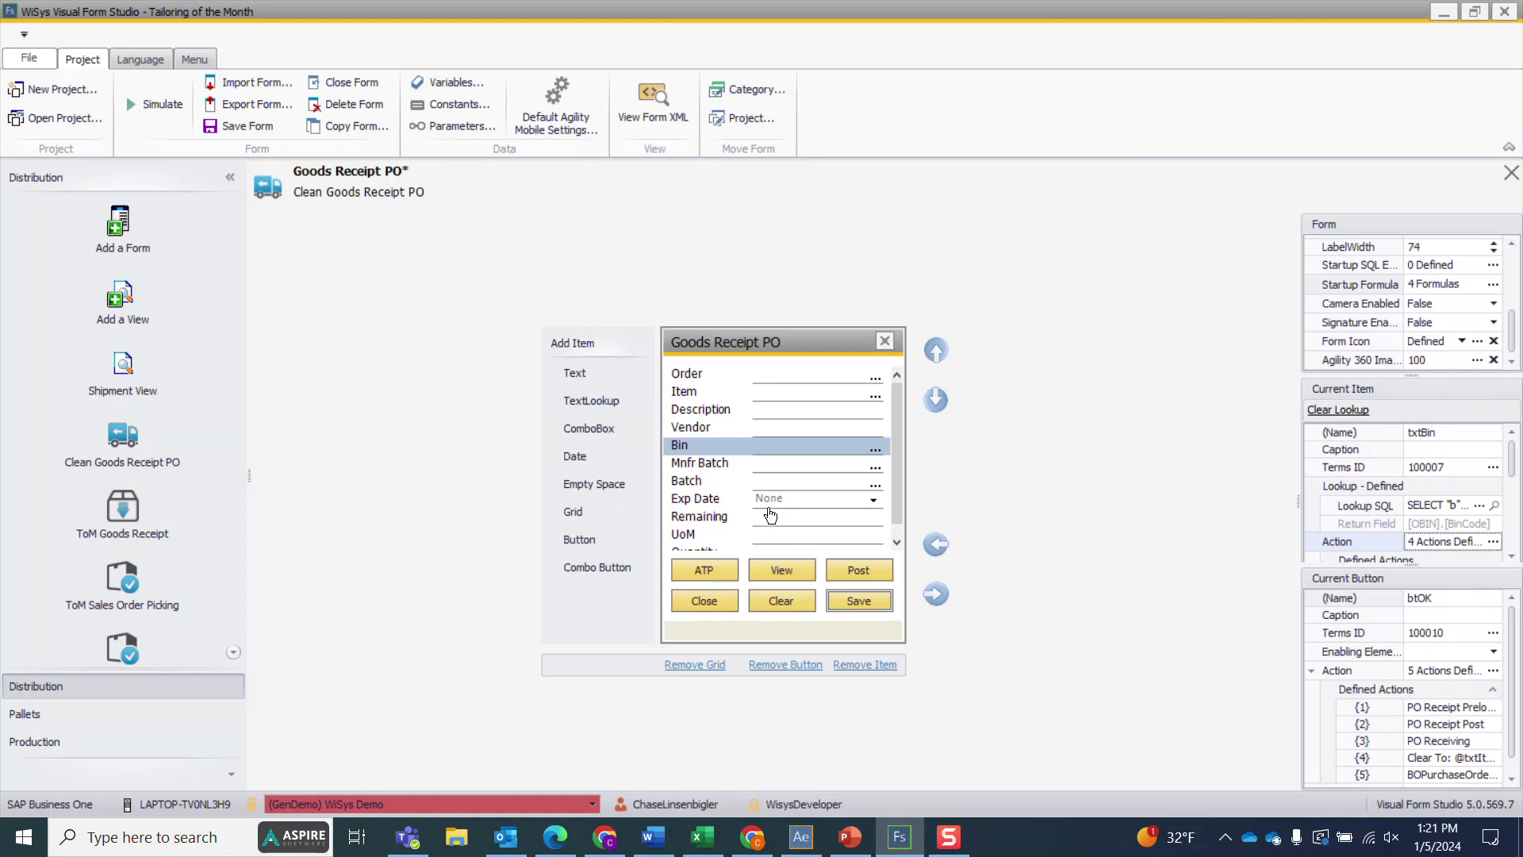
Step: Save the form with the new Bin action, simulate it, and pick an SMD Technologies purchase order
click(239, 125)
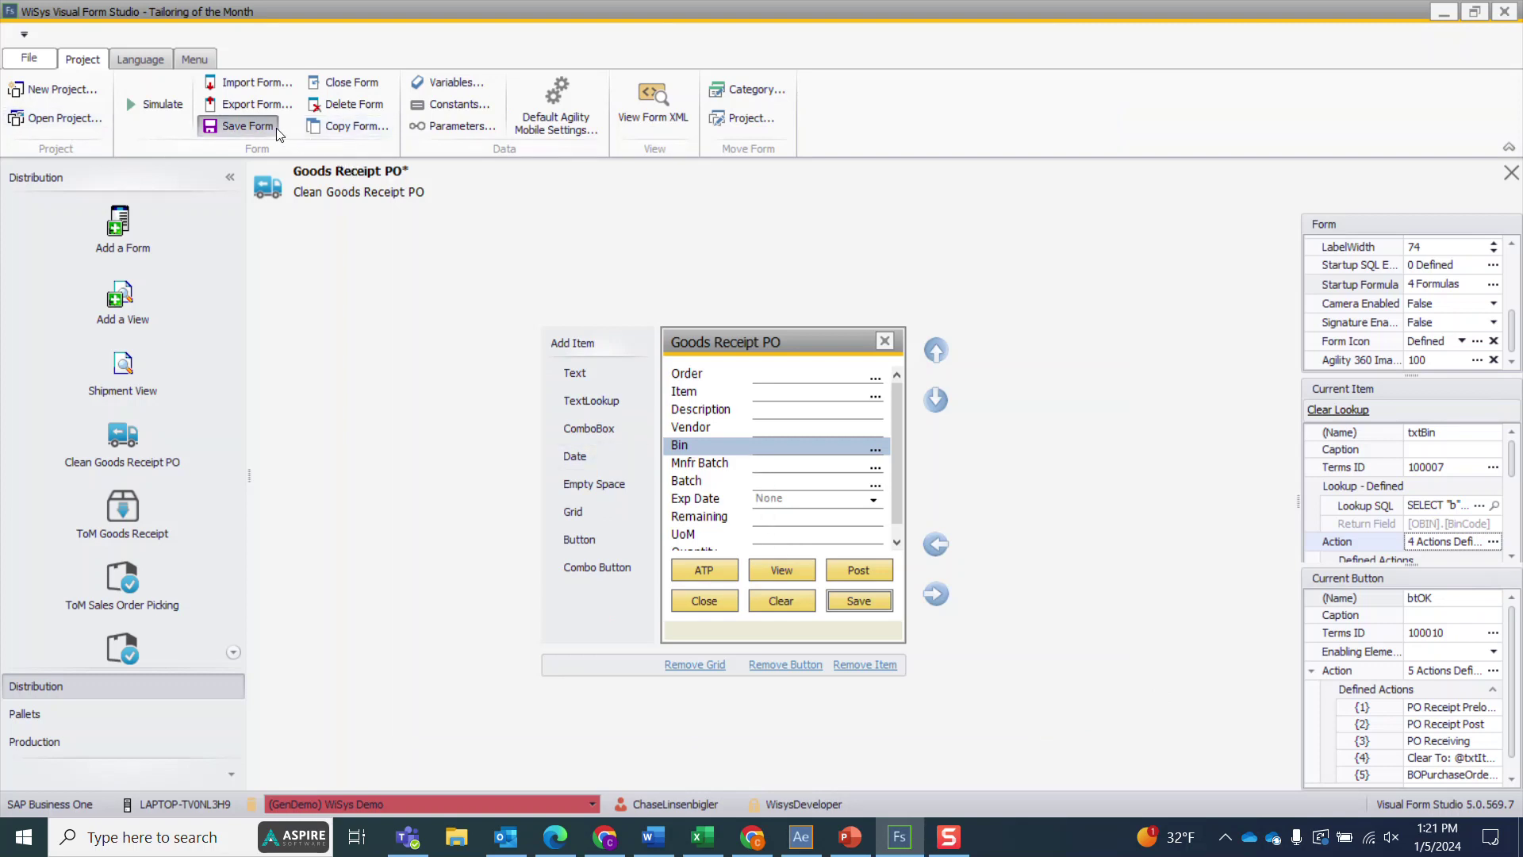
click(169, 112)
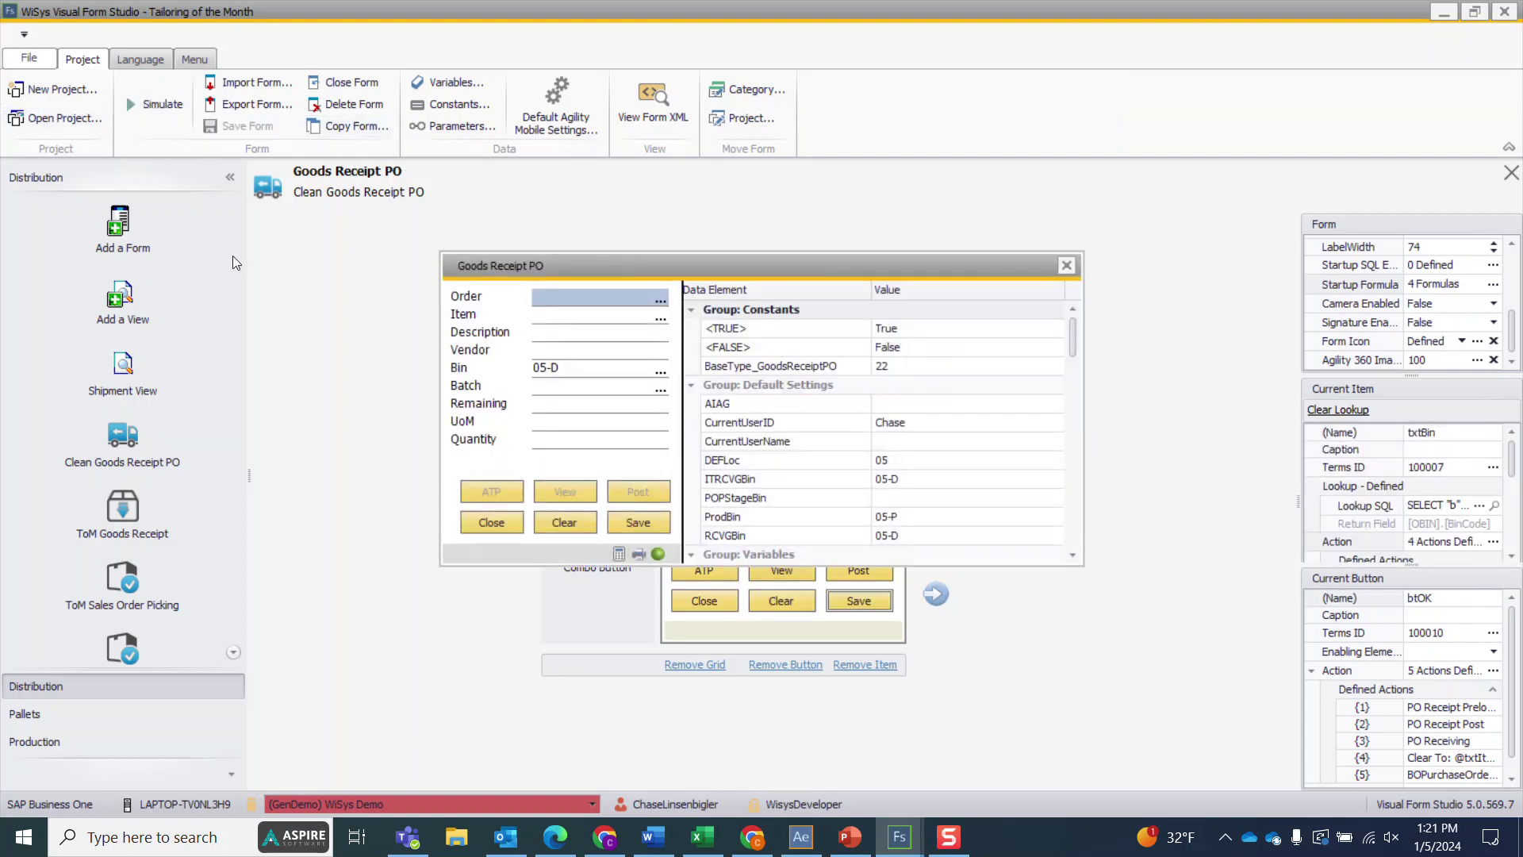
click(660, 298)
double_click(644, 354)
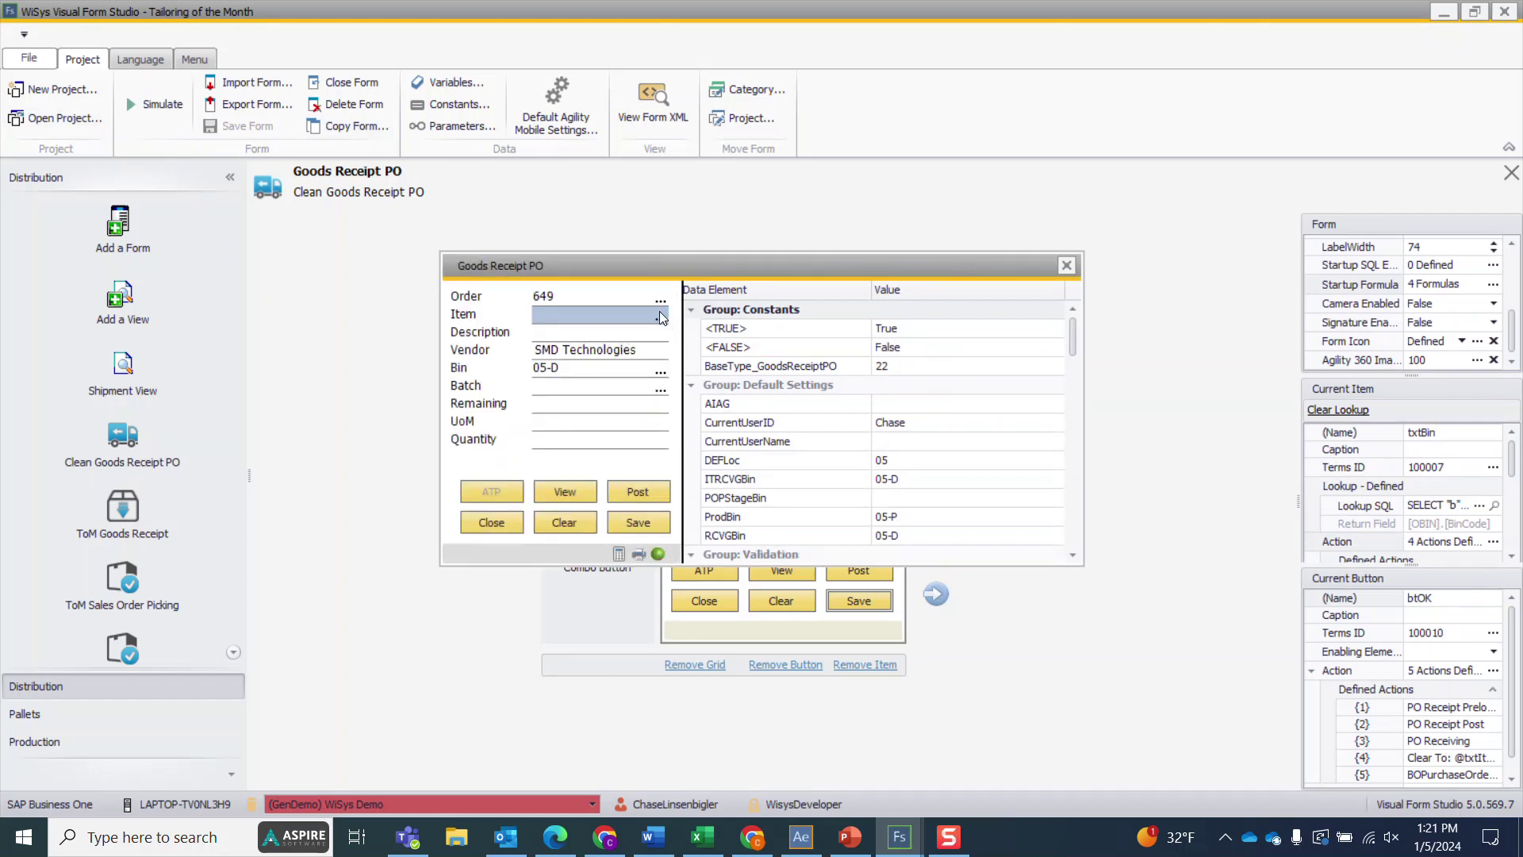
Step: Select item FD002 in the simulation to check the visible fields, clear the form, and close the simulation
click(660, 317)
double_click(568, 358)
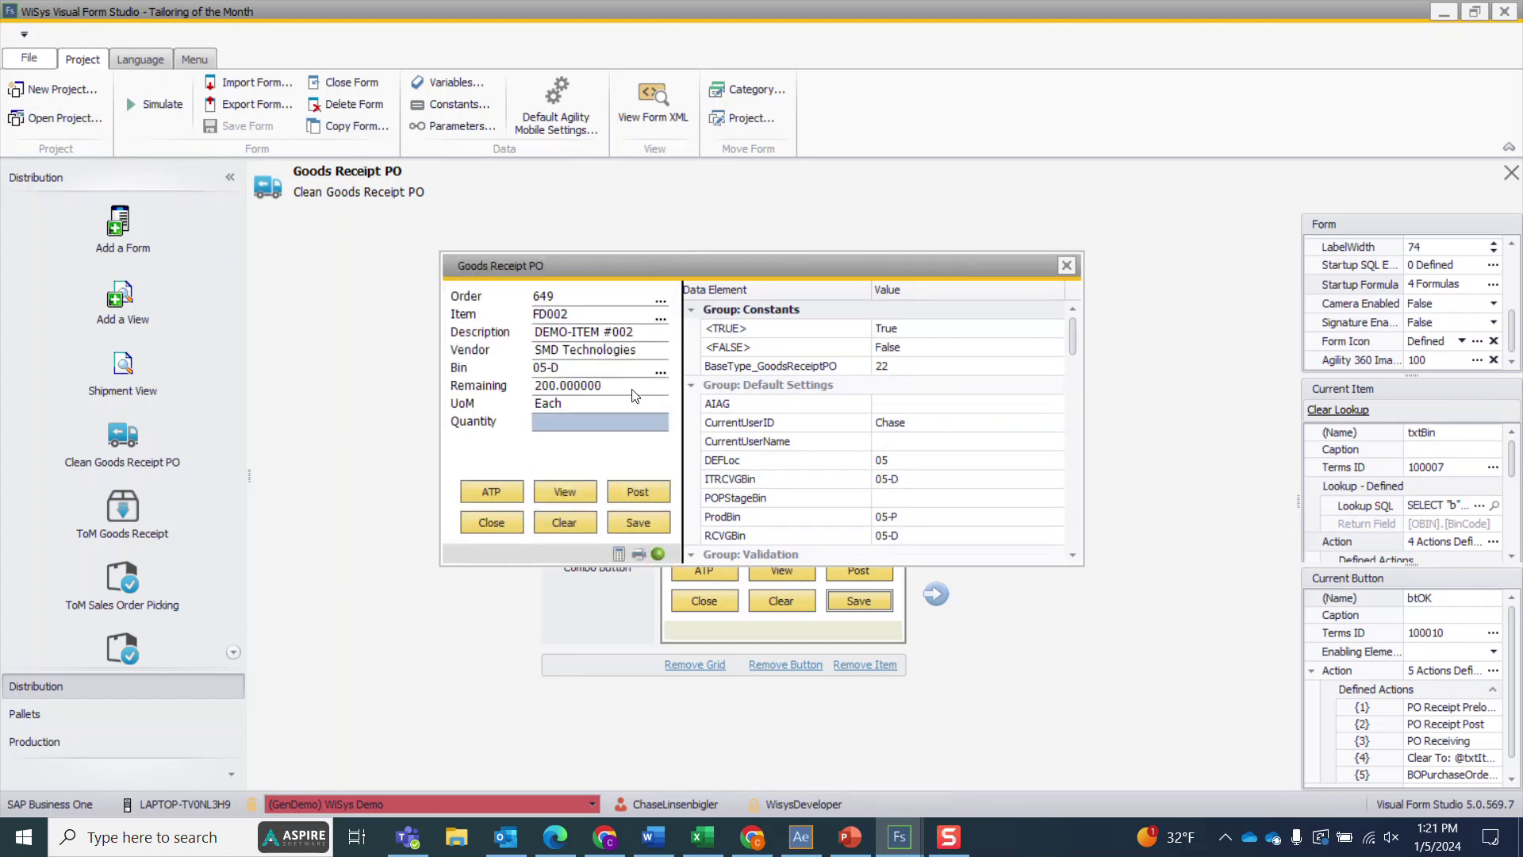
click(576, 524)
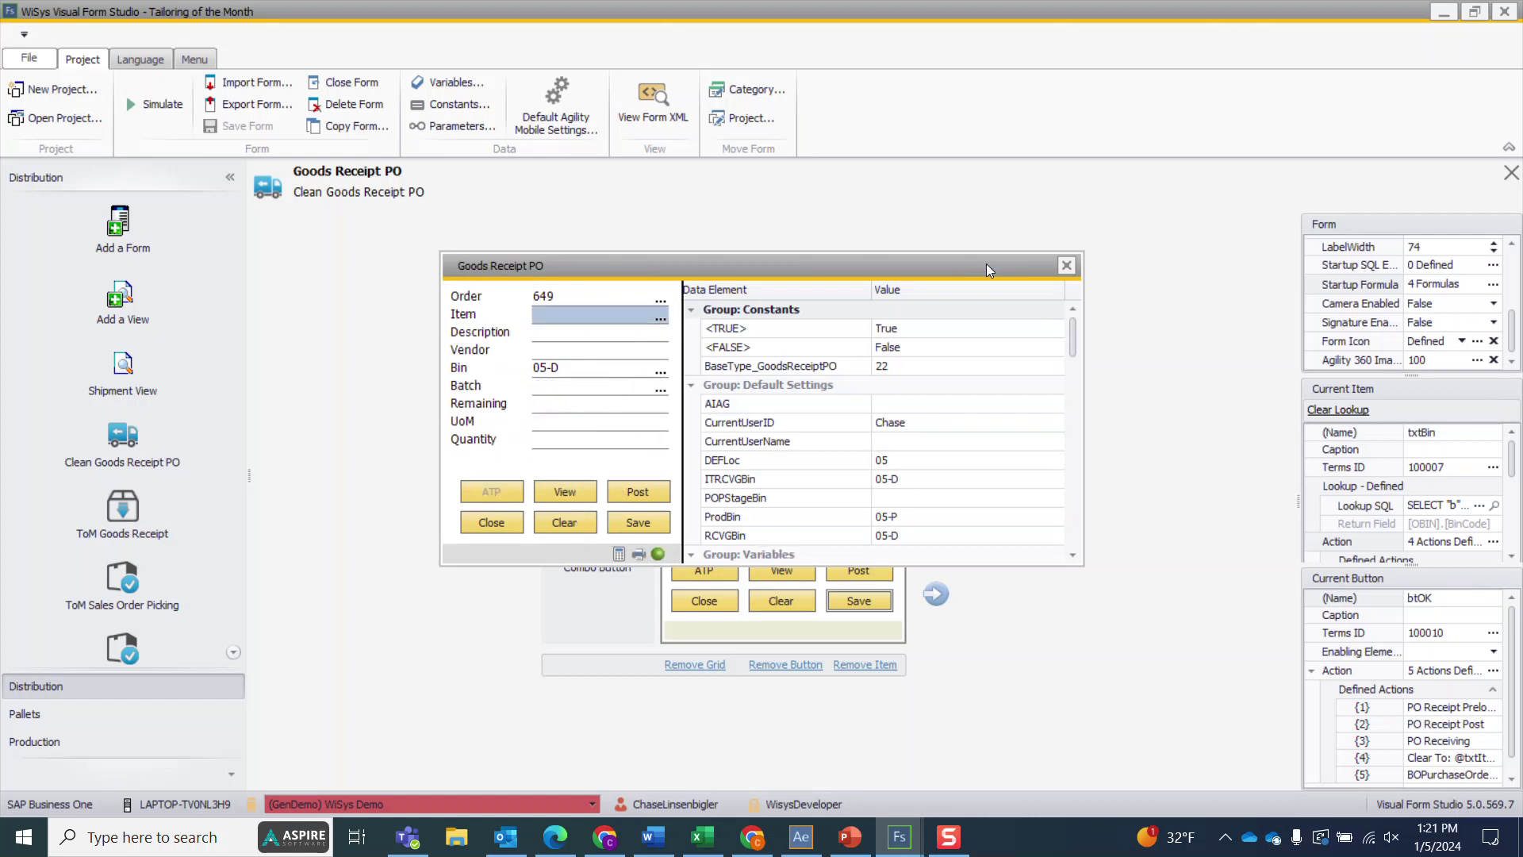
click(1069, 266)
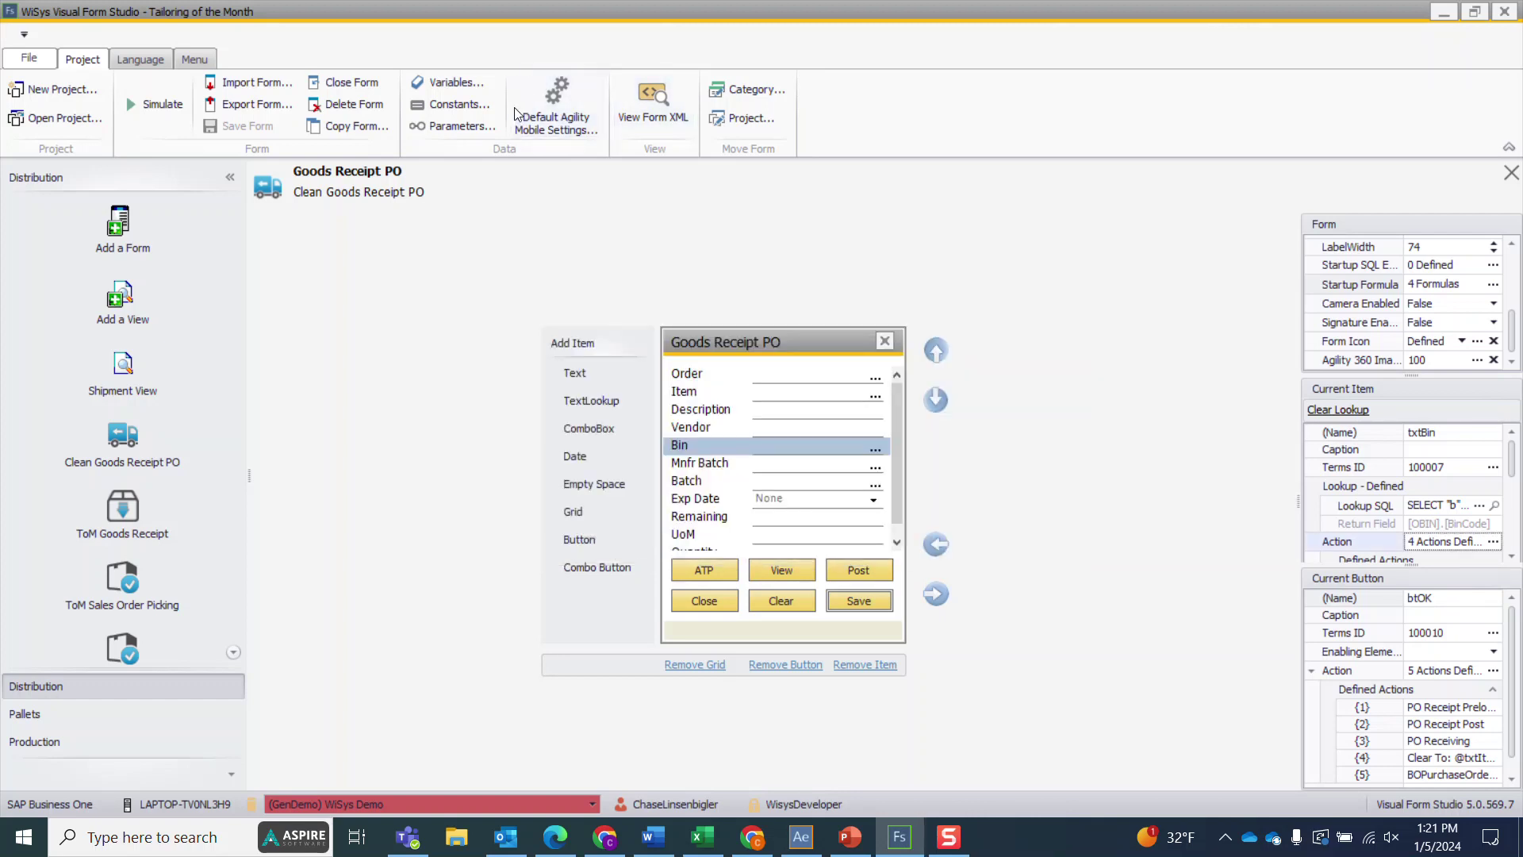
Step: Clear the RCVGBin value in the default Agility mobile settings and save them
click(556, 107)
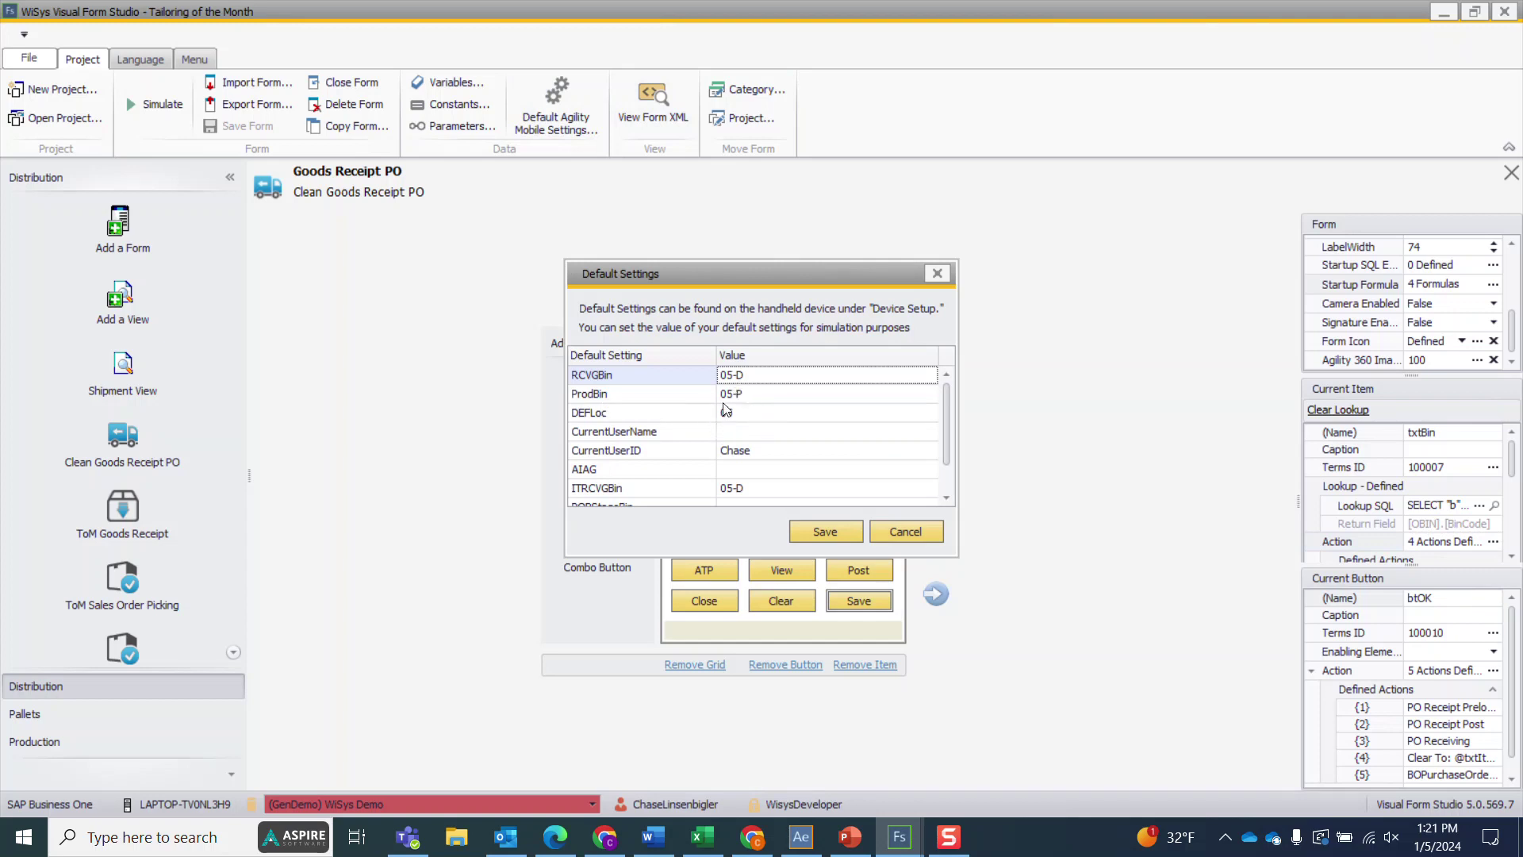
click(743, 374)
click(829, 532)
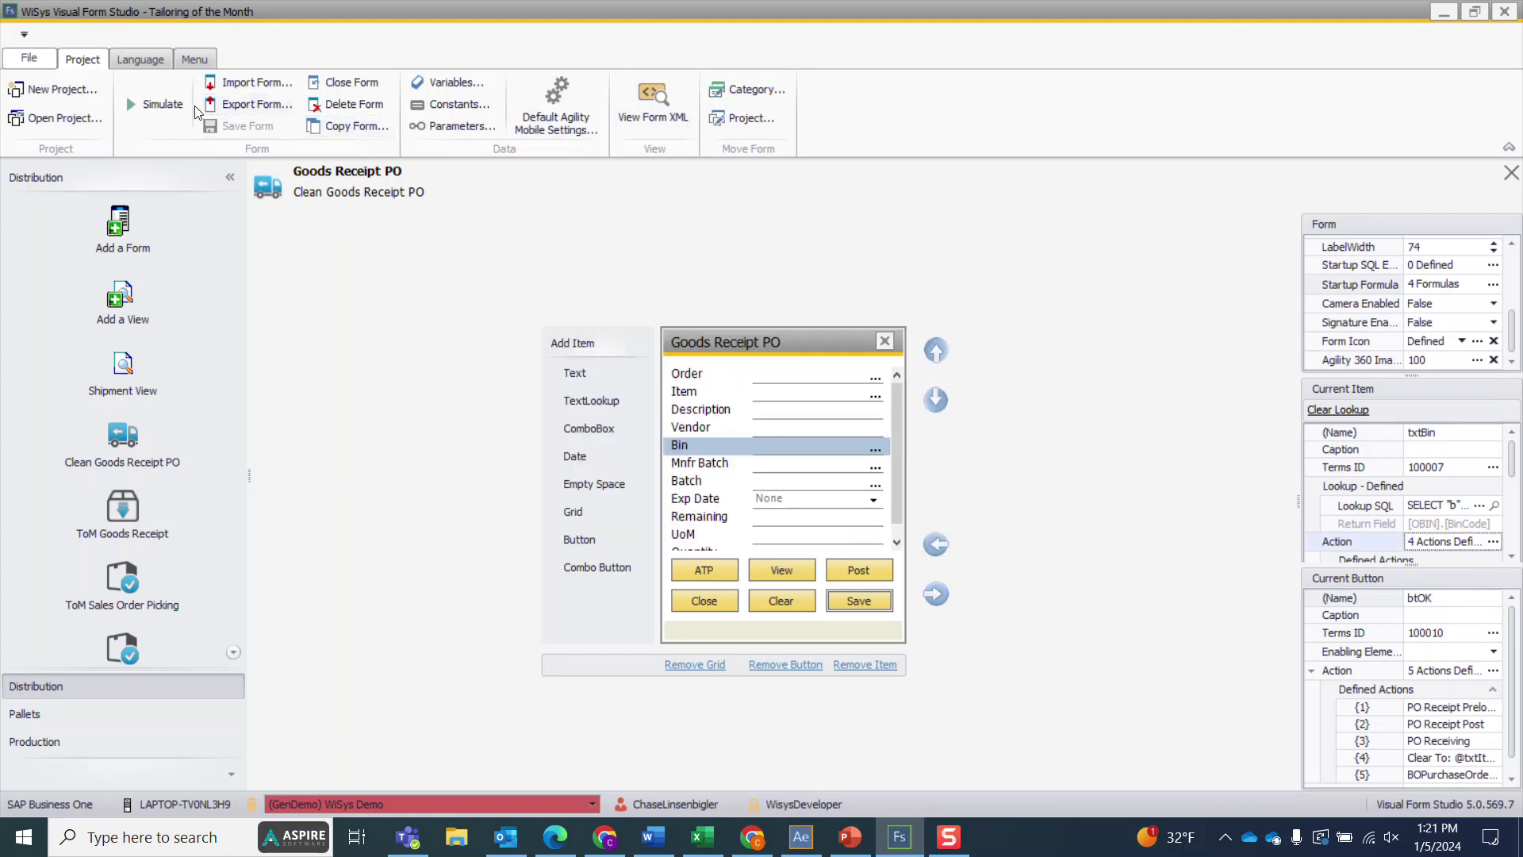
Step: Simulate the form with an SMD Technologies purchase order and item FD002
click(154, 104)
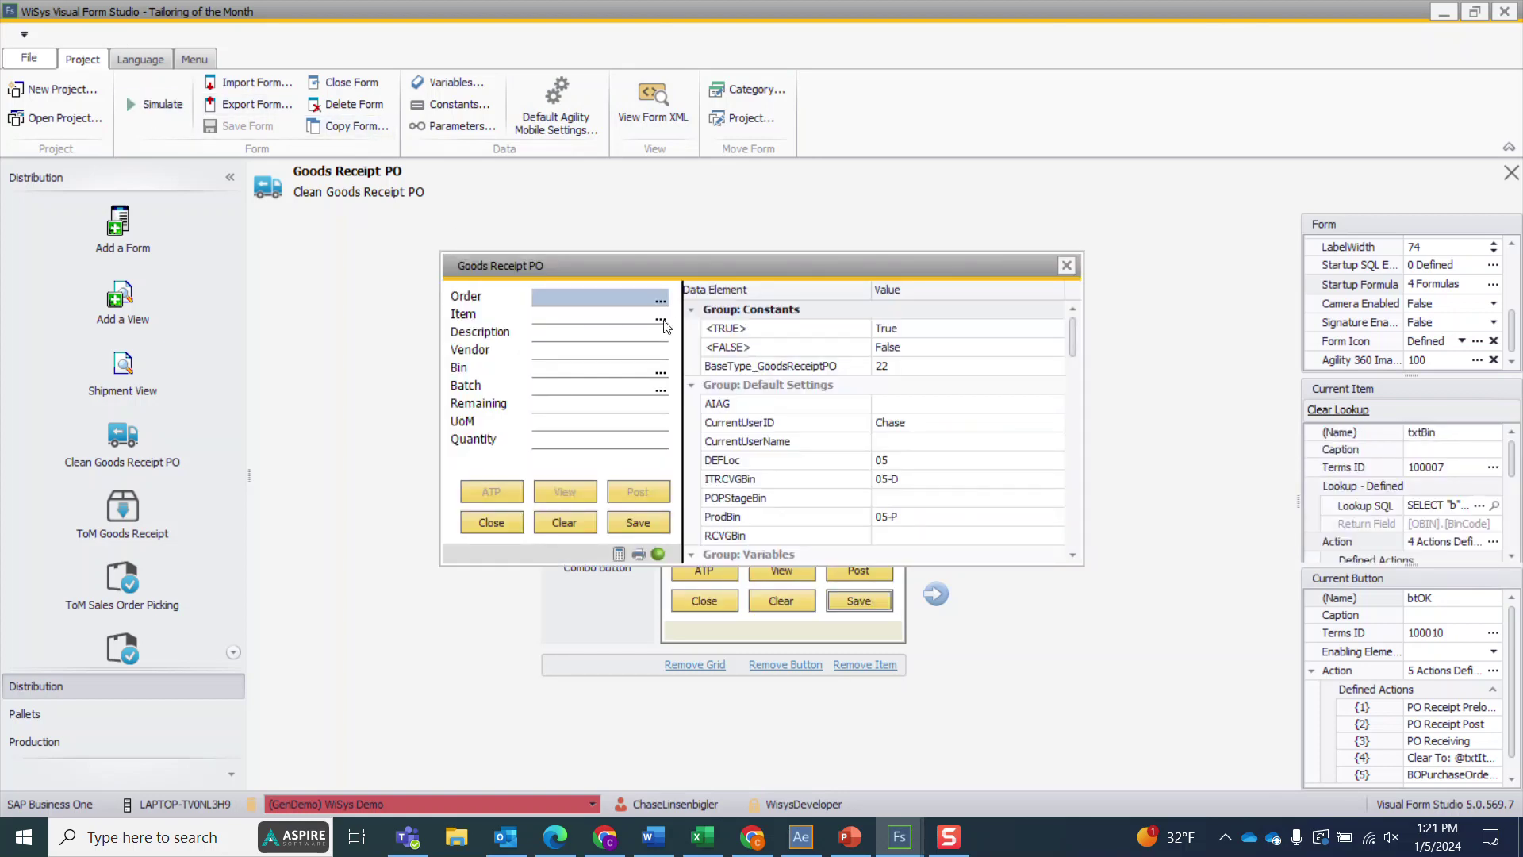
click(660, 298)
double_click(545, 422)
click(659, 311)
double_click(504, 365)
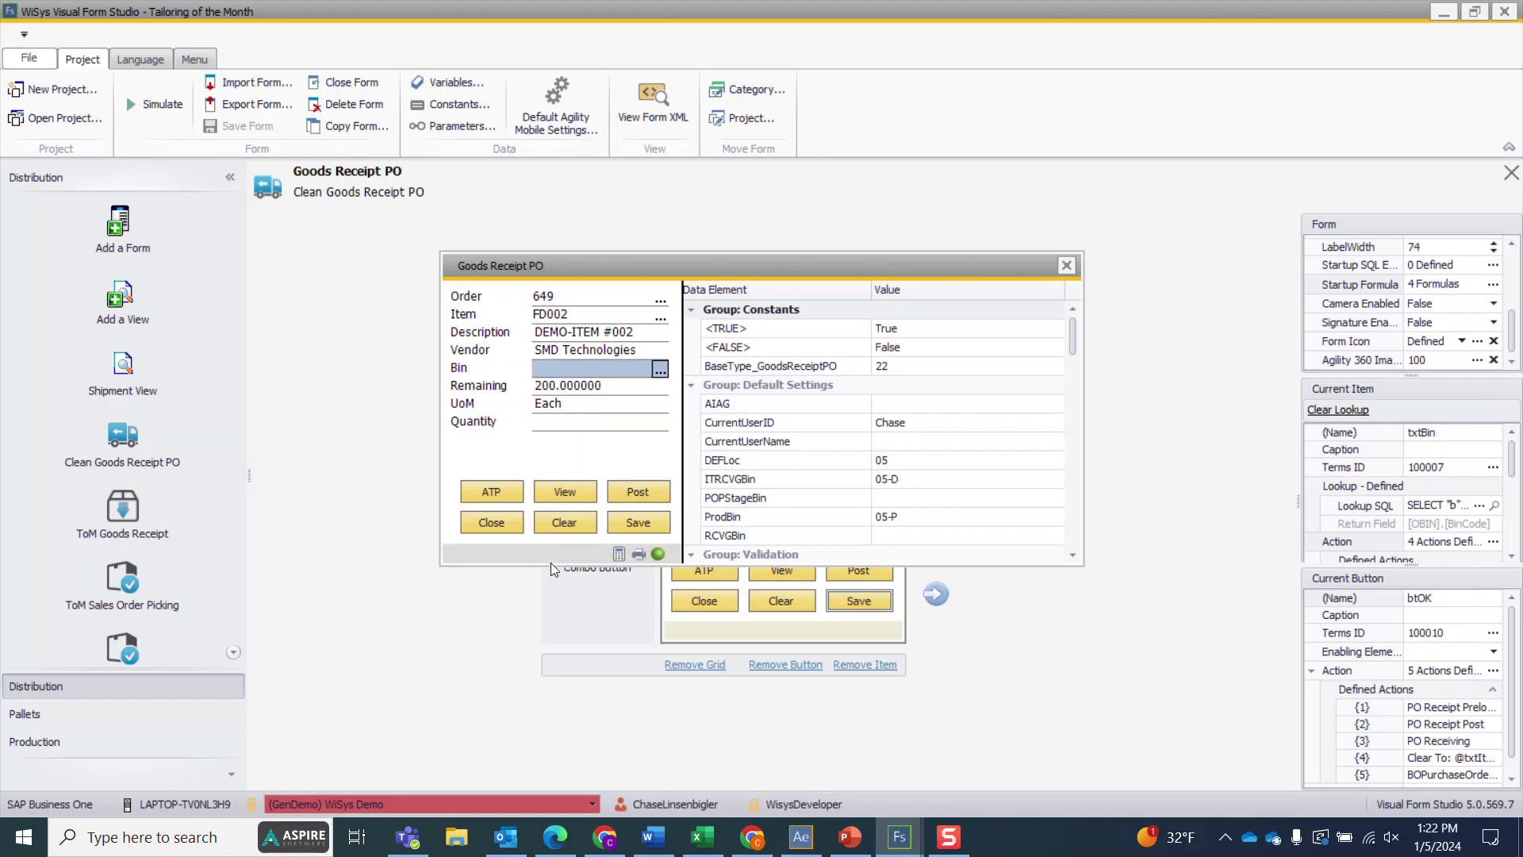
Step: Choose bin 05-A1-5 in the simulation to check which fields get hidden, and close the simulation
click(660, 369)
scroll(555, 442, down, 2)
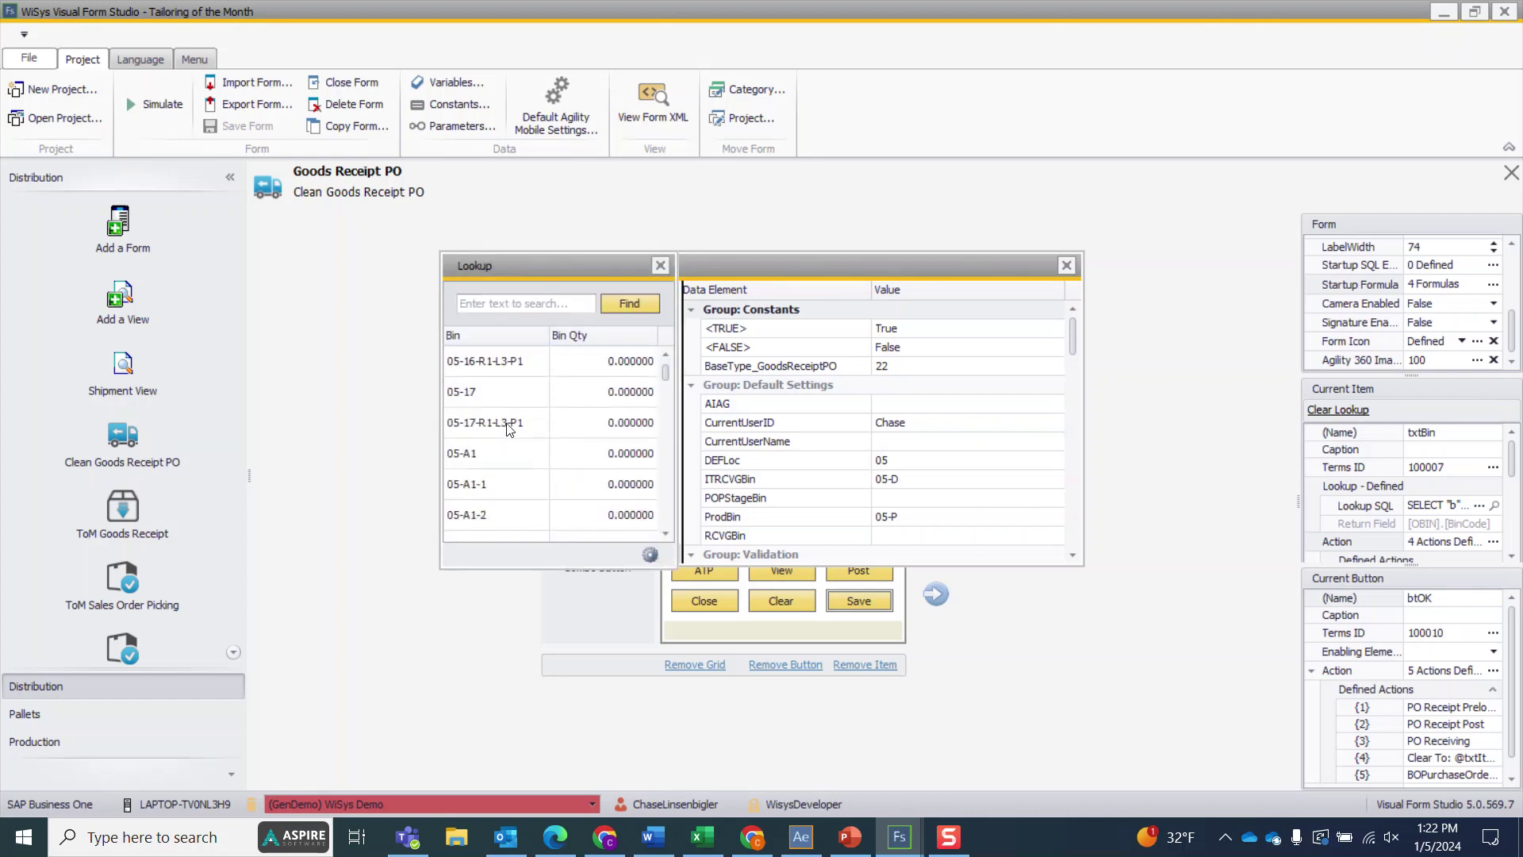
double_click(493, 454)
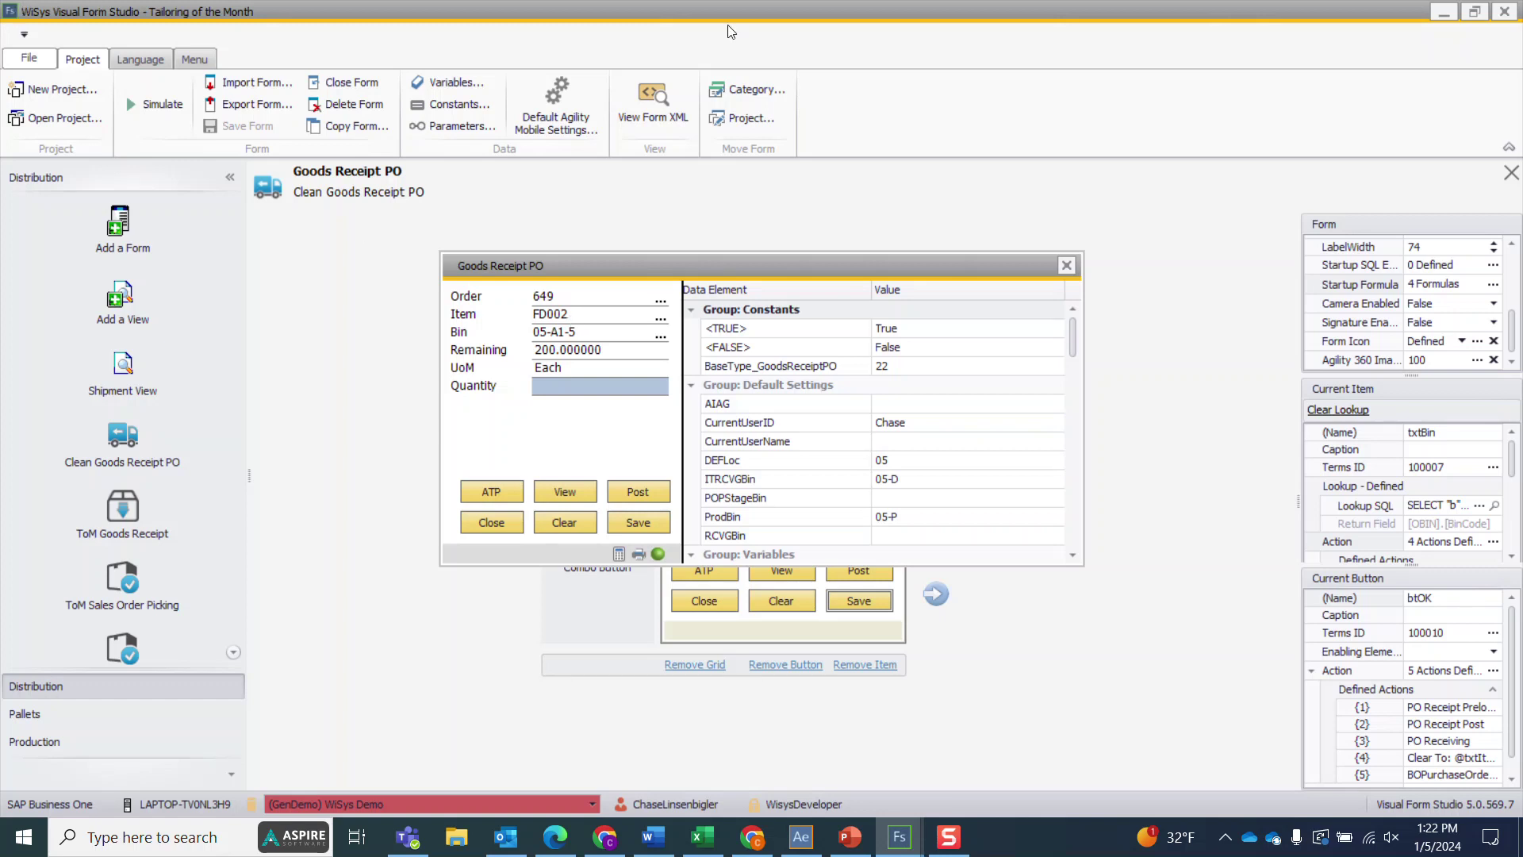
click(1069, 266)
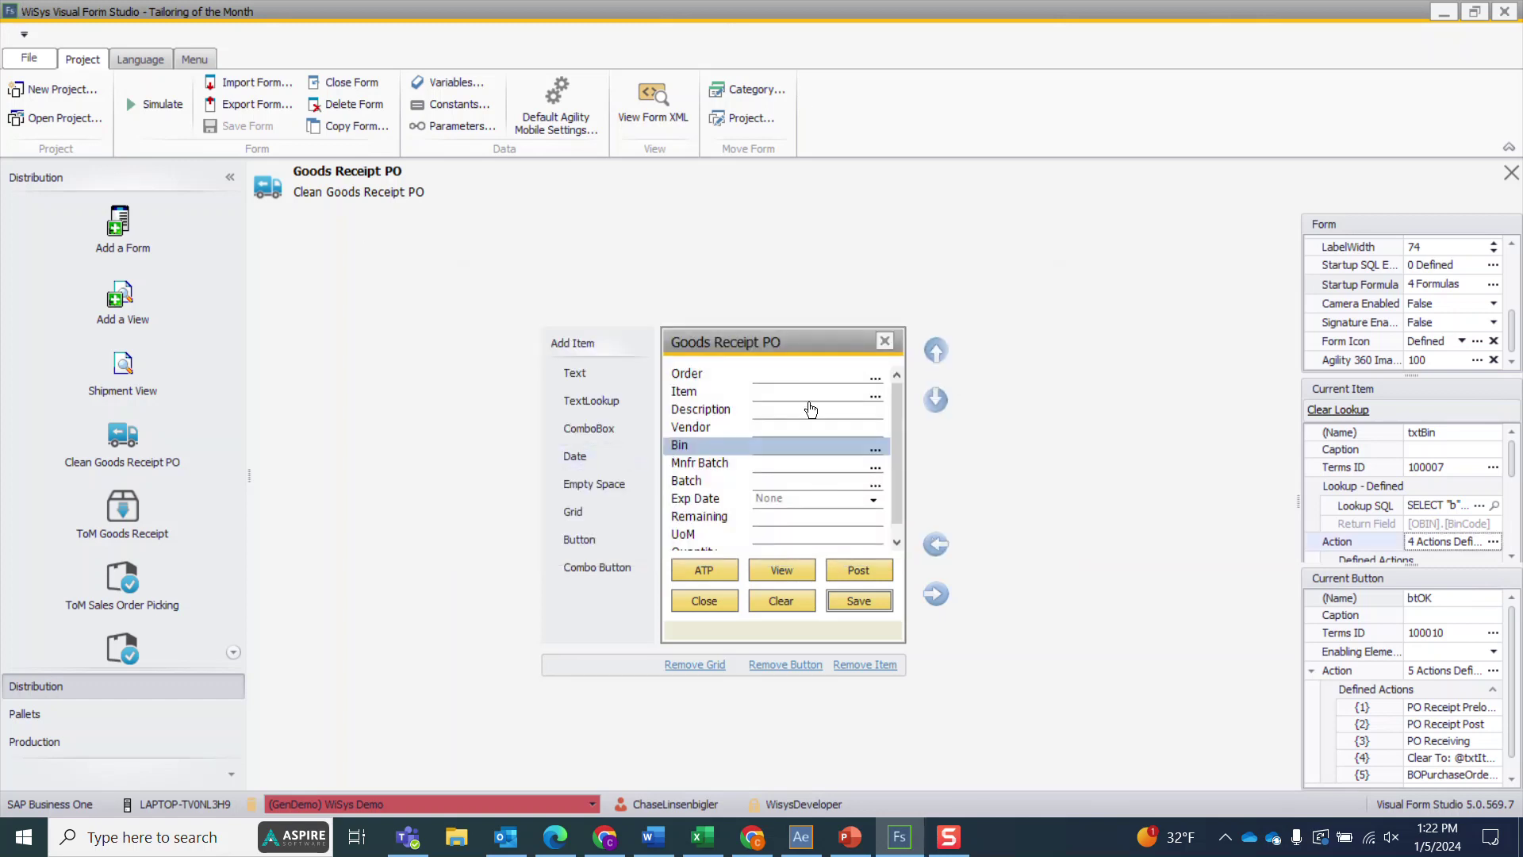
Step: Review the actions defined on the Bin field and close the action list
drag(897, 448, 880, 389)
click(1493, 544)
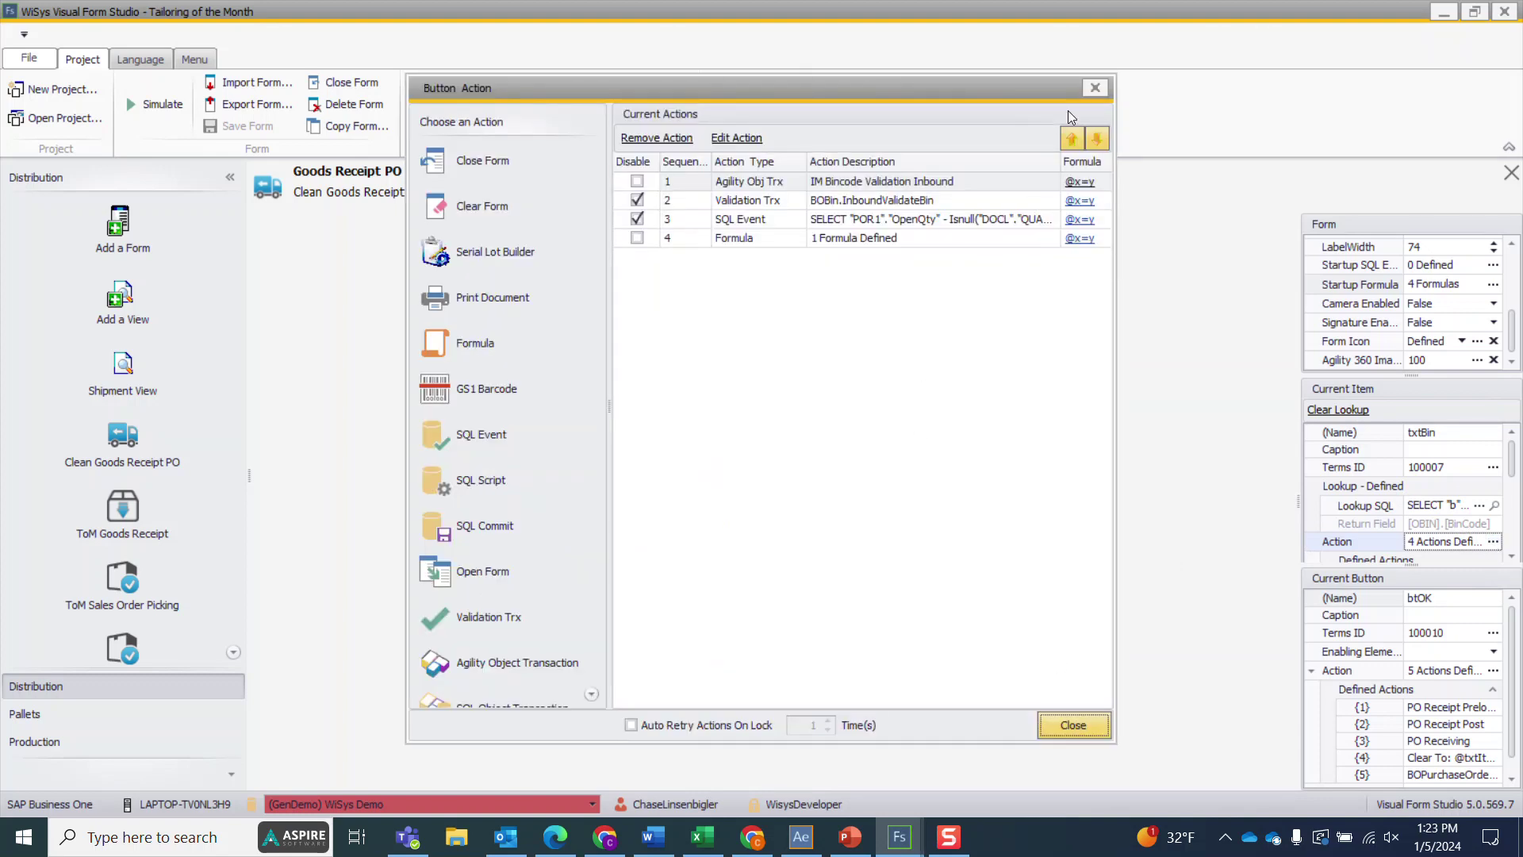
click(1099, 88)
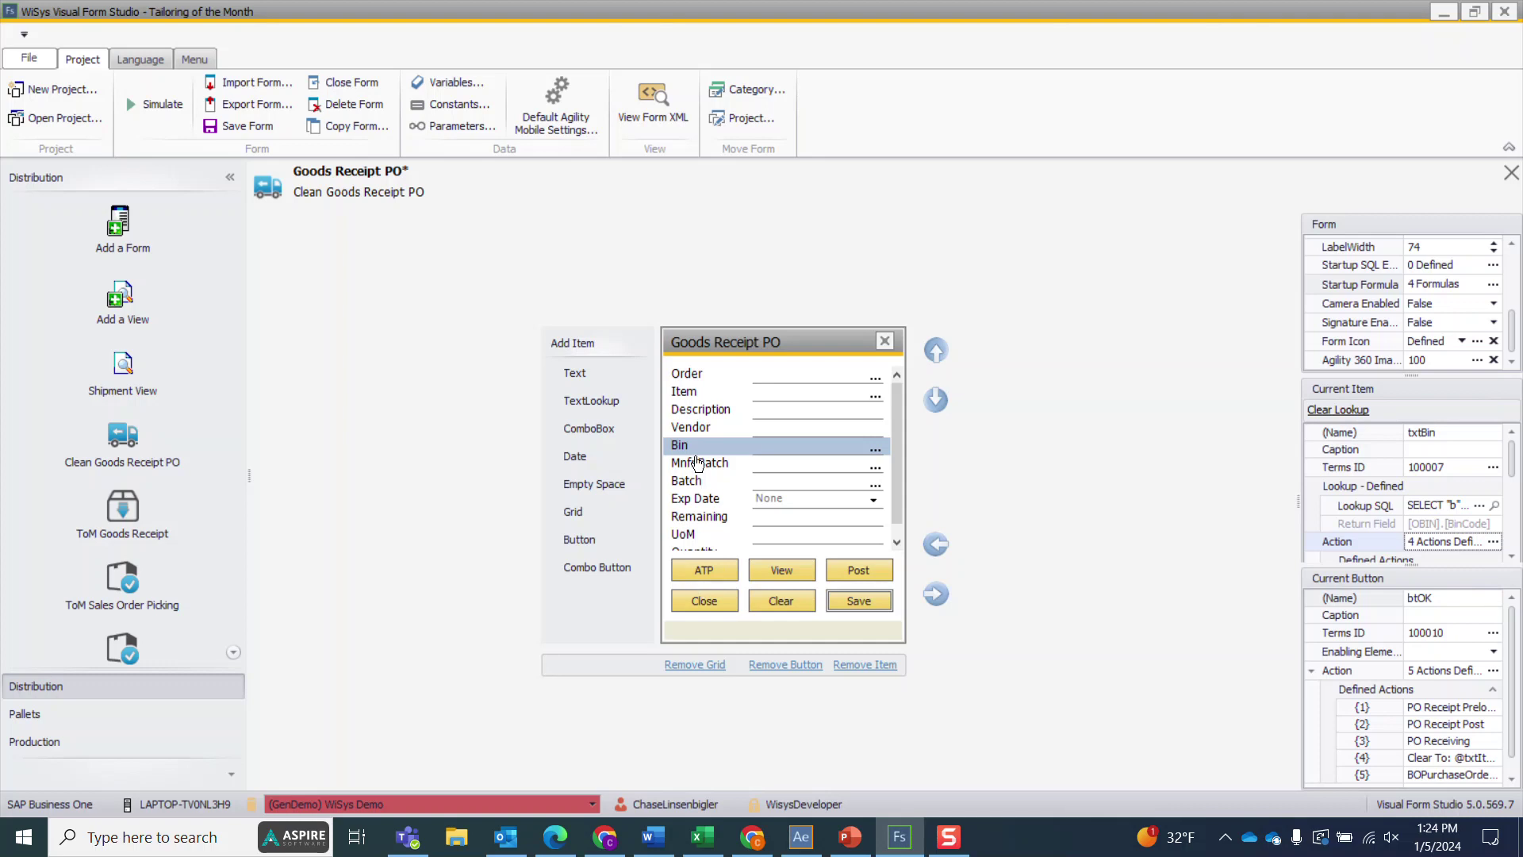
Step: Save the form and set the Bin field's Hide Item Confirmation Fields formula to hide buttons btPost, btViewPending and btATP
click(246, 125)
click(1493, 541)
click(794, 238)
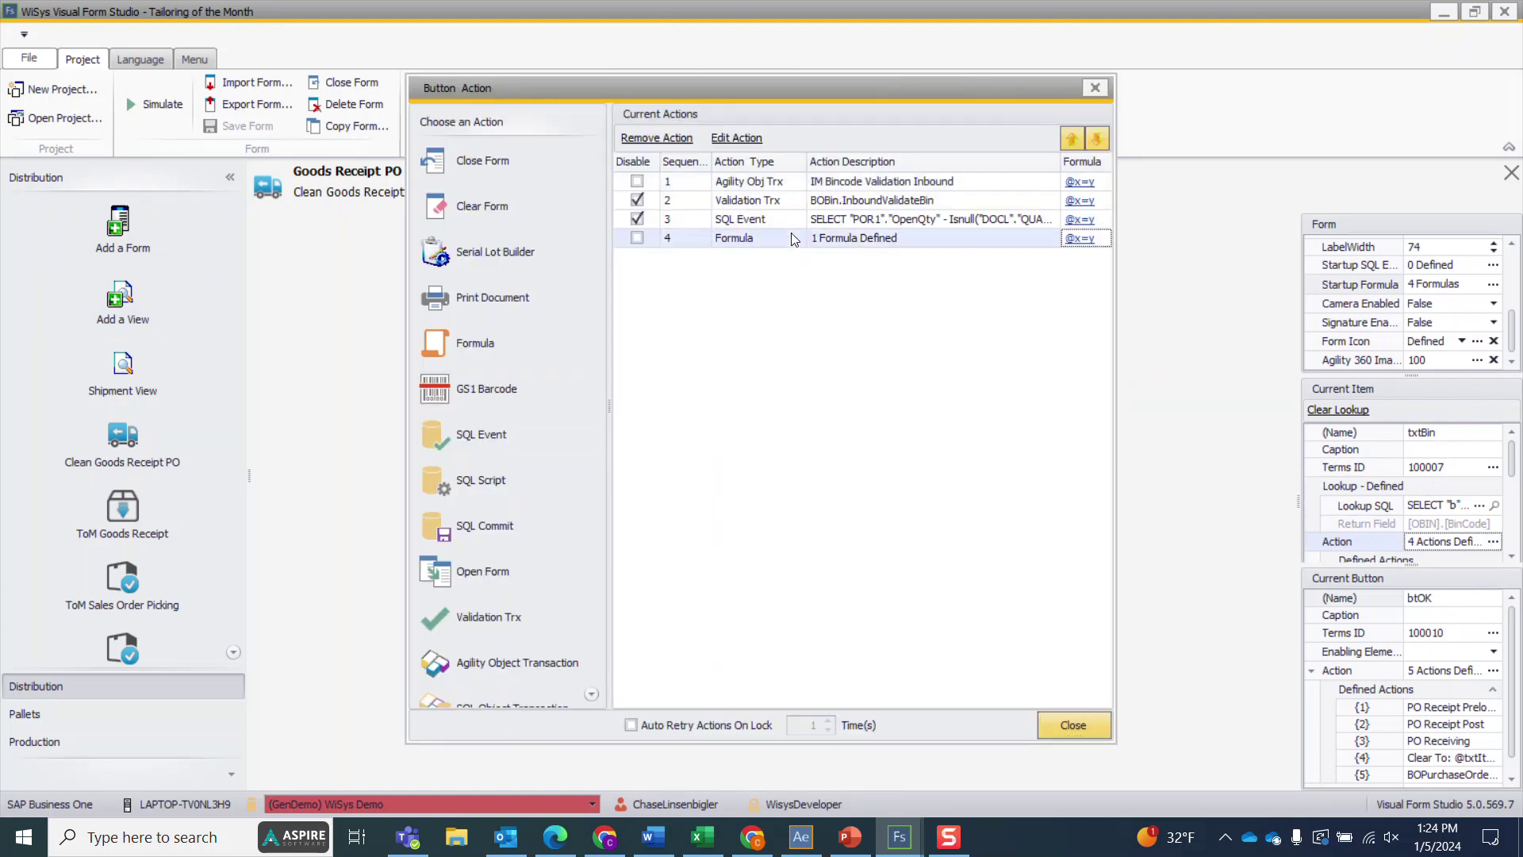
double_click(794, 238)
click(952, 311)
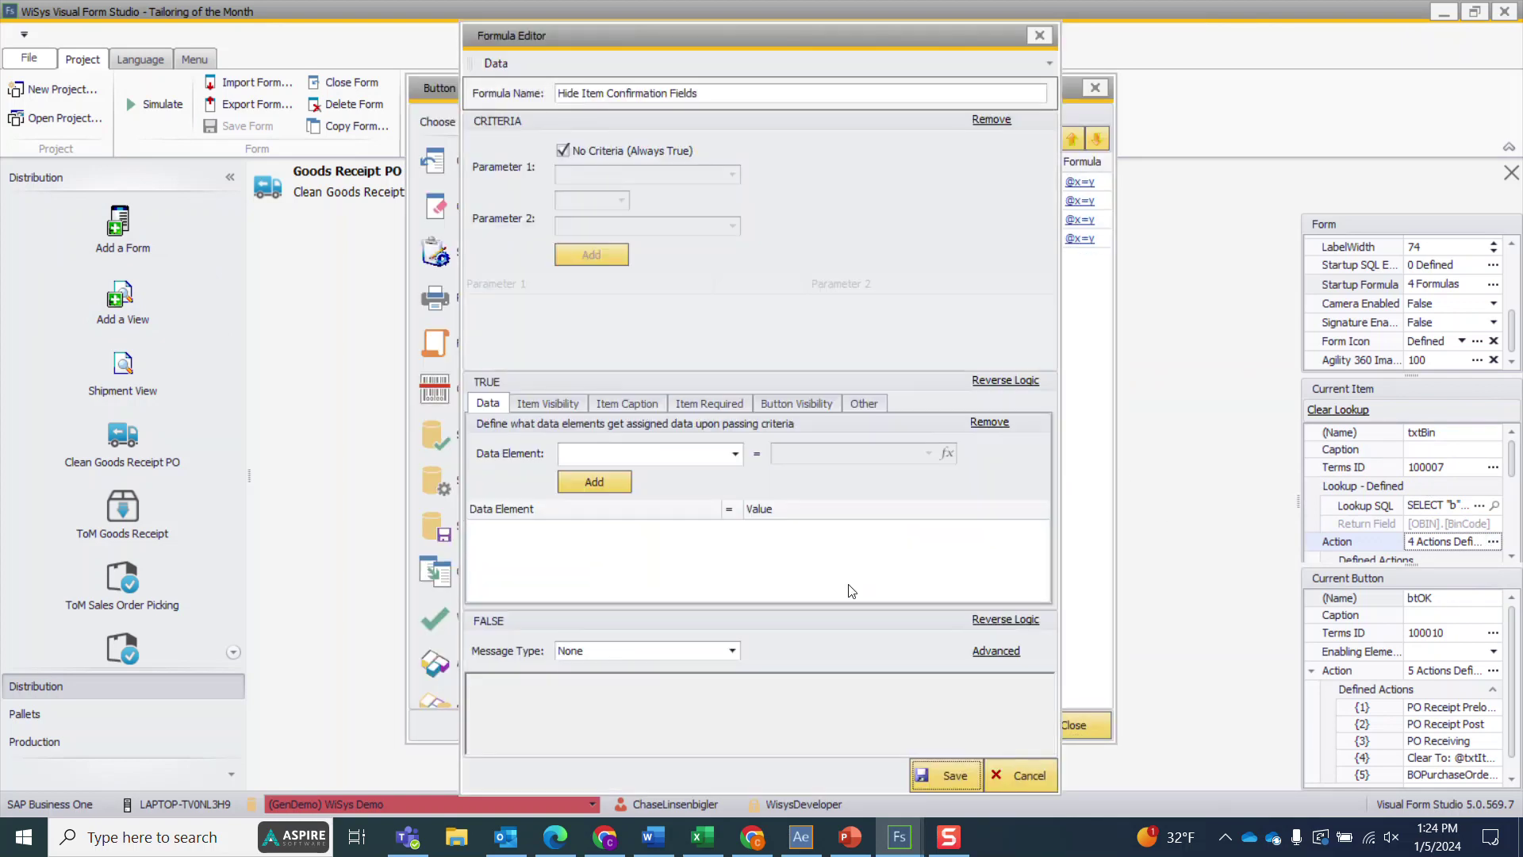
click(779, 403)
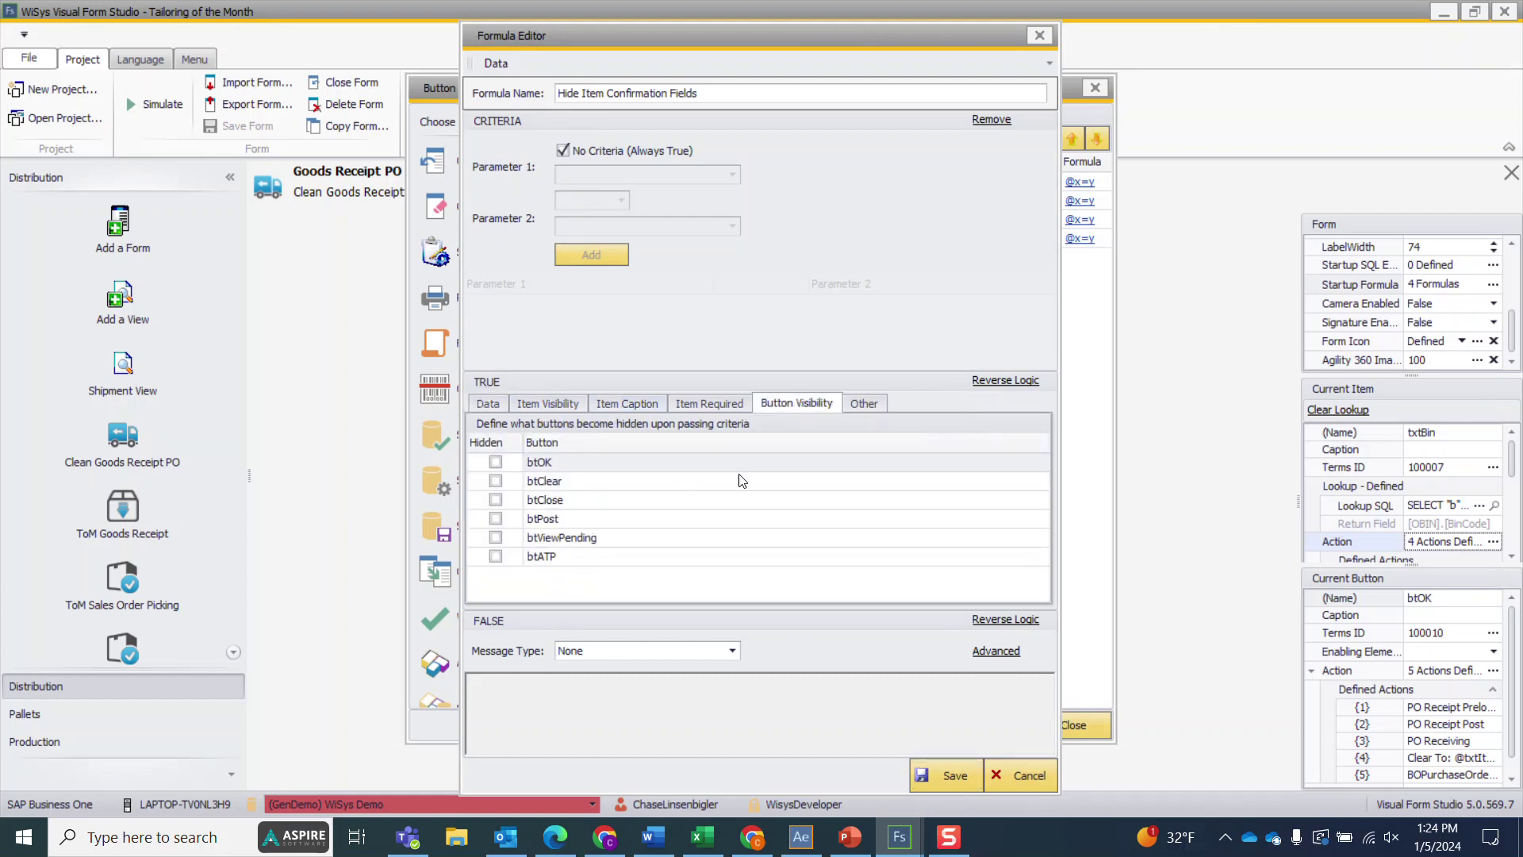
click(495, 519)
click(495, 538)
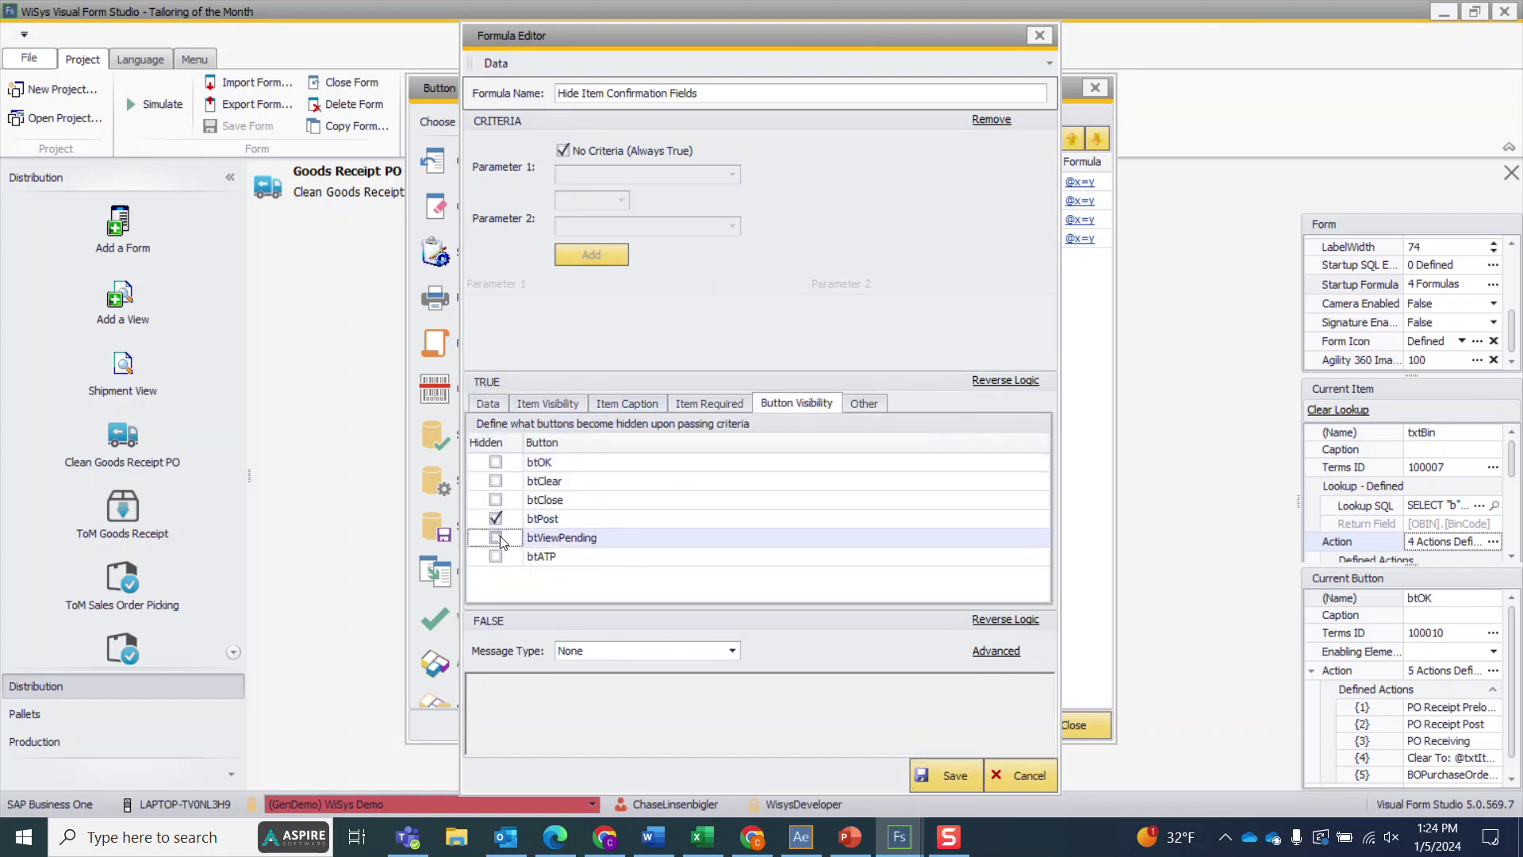
click(495, 556)
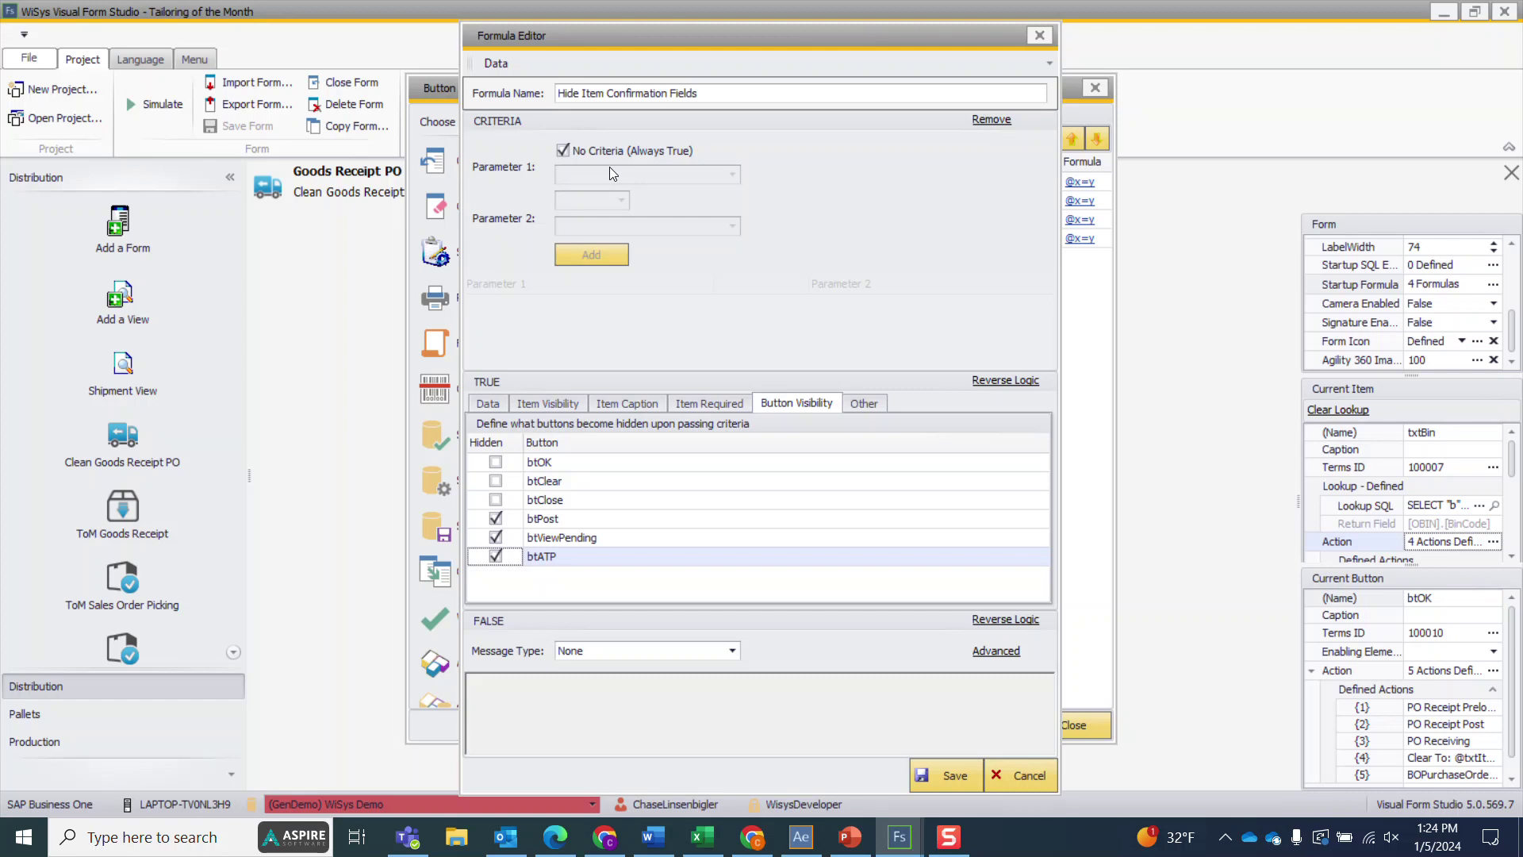
Step: Save the edited formula, return to the form layout, and save the form
click(937, 773)
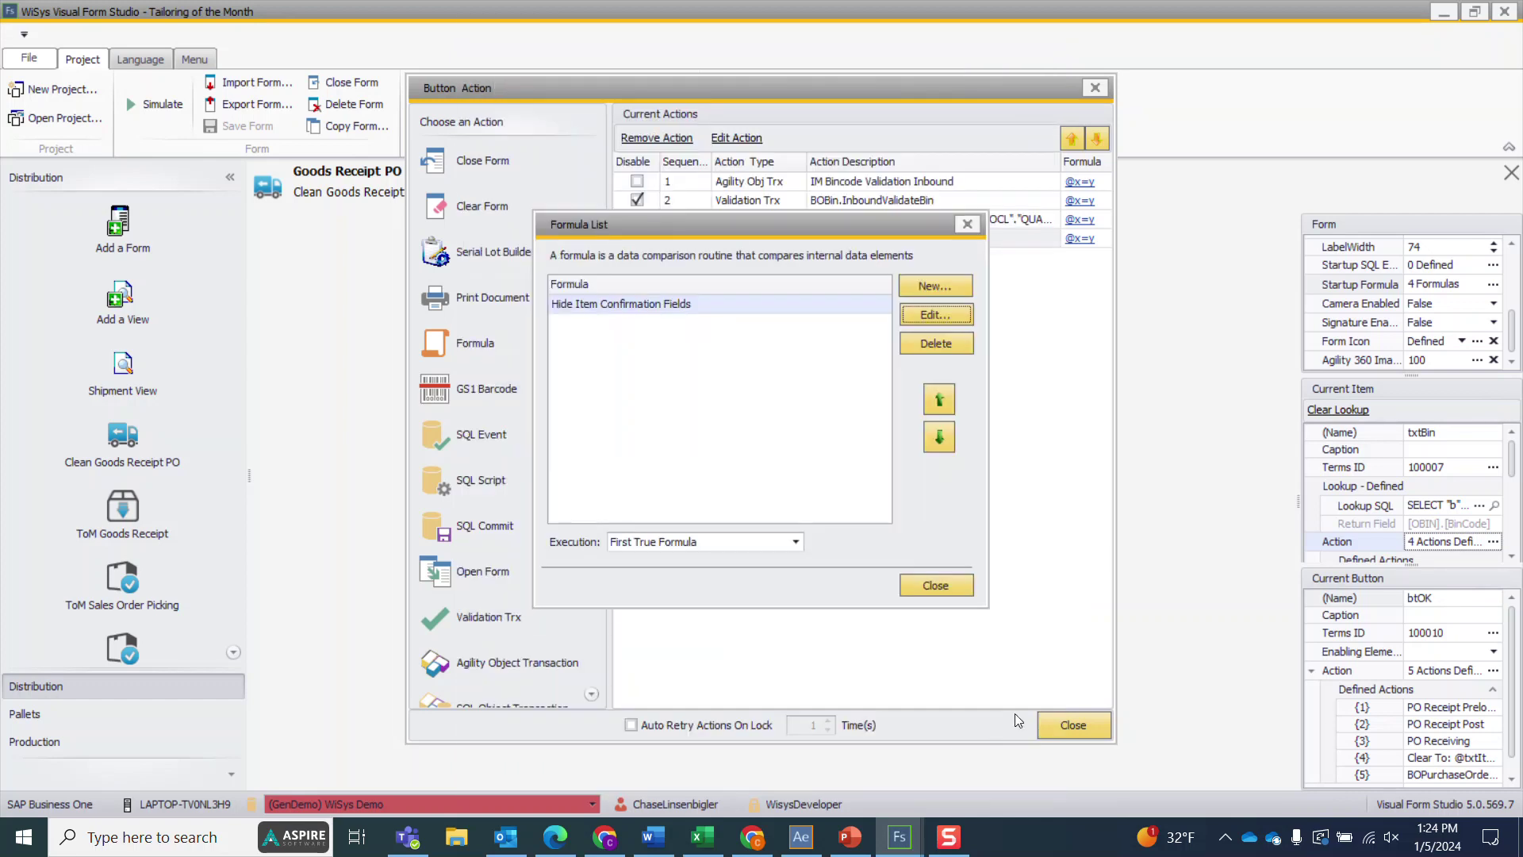
click(941, 584)
click(1074, 725)
click(249, 126)
Step: Simulate the updated form, picking an SMD Technologies purchase order and item FD002
click(162, 107)
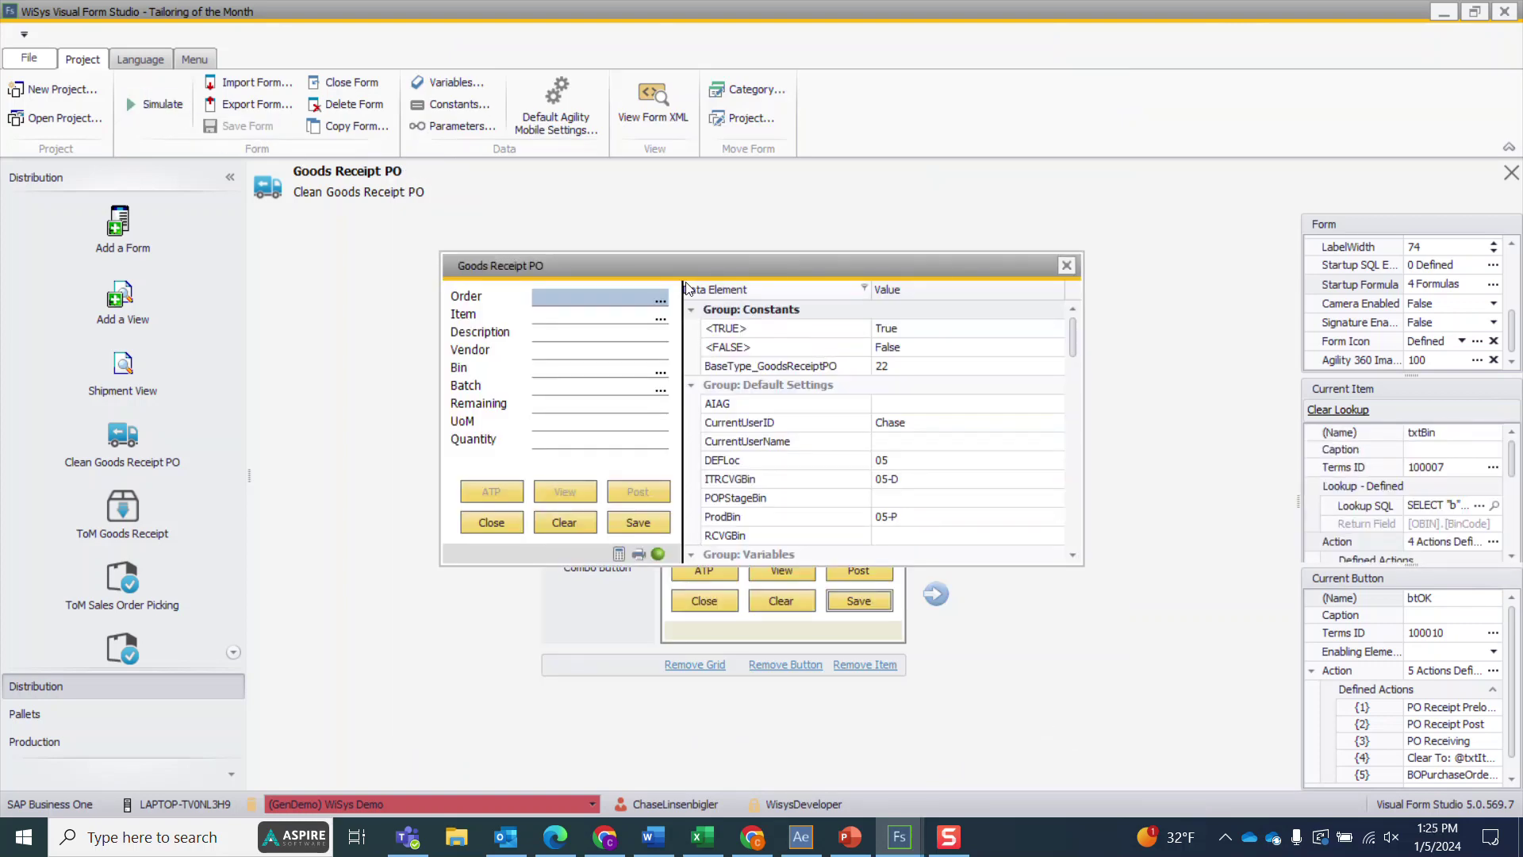
click(662, 302)
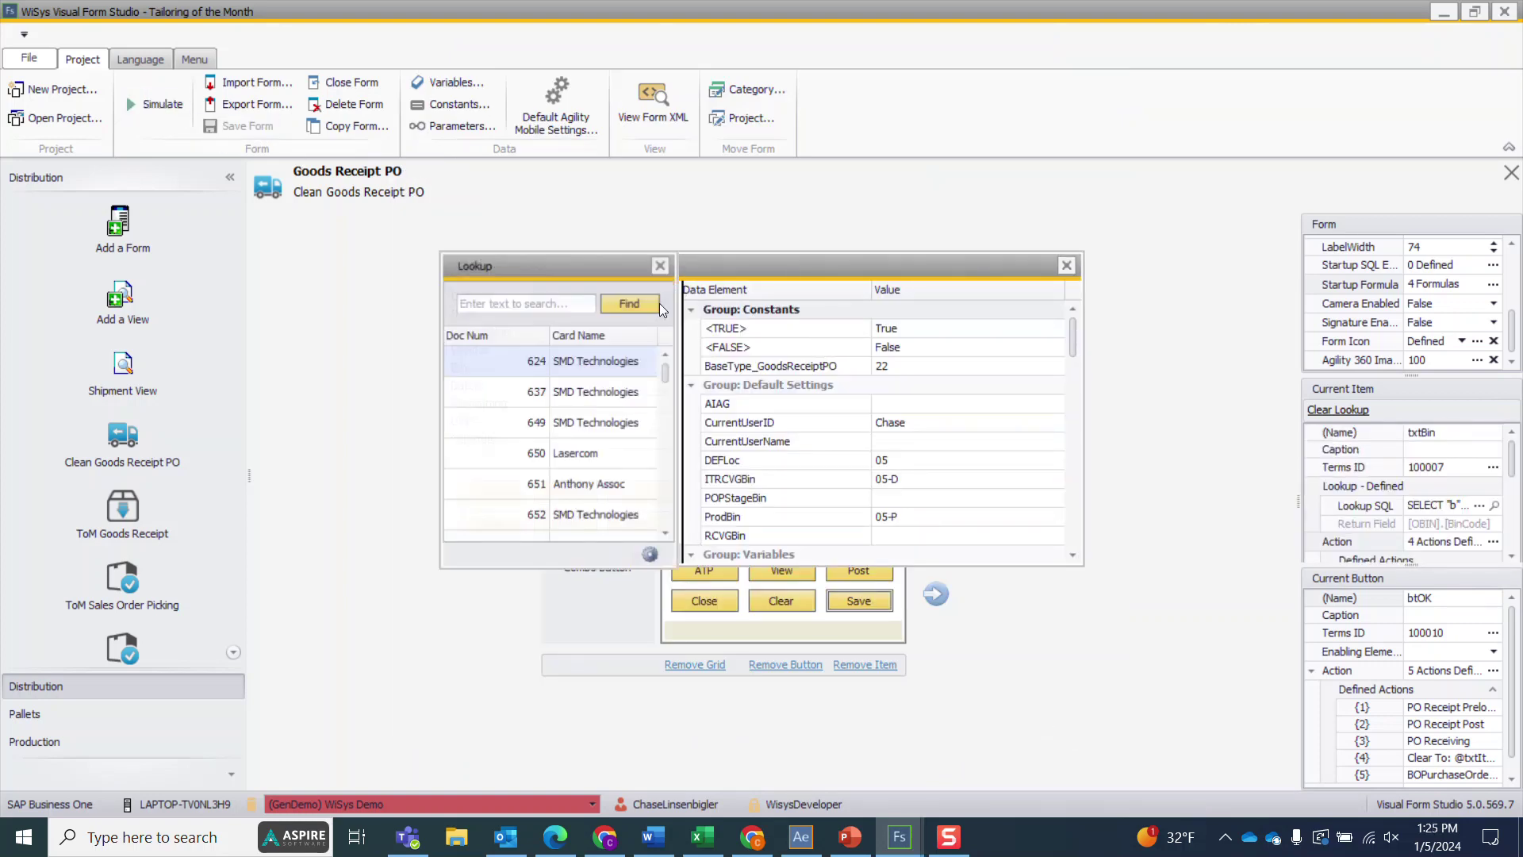
click(599, 423)
double_click(597, 420)
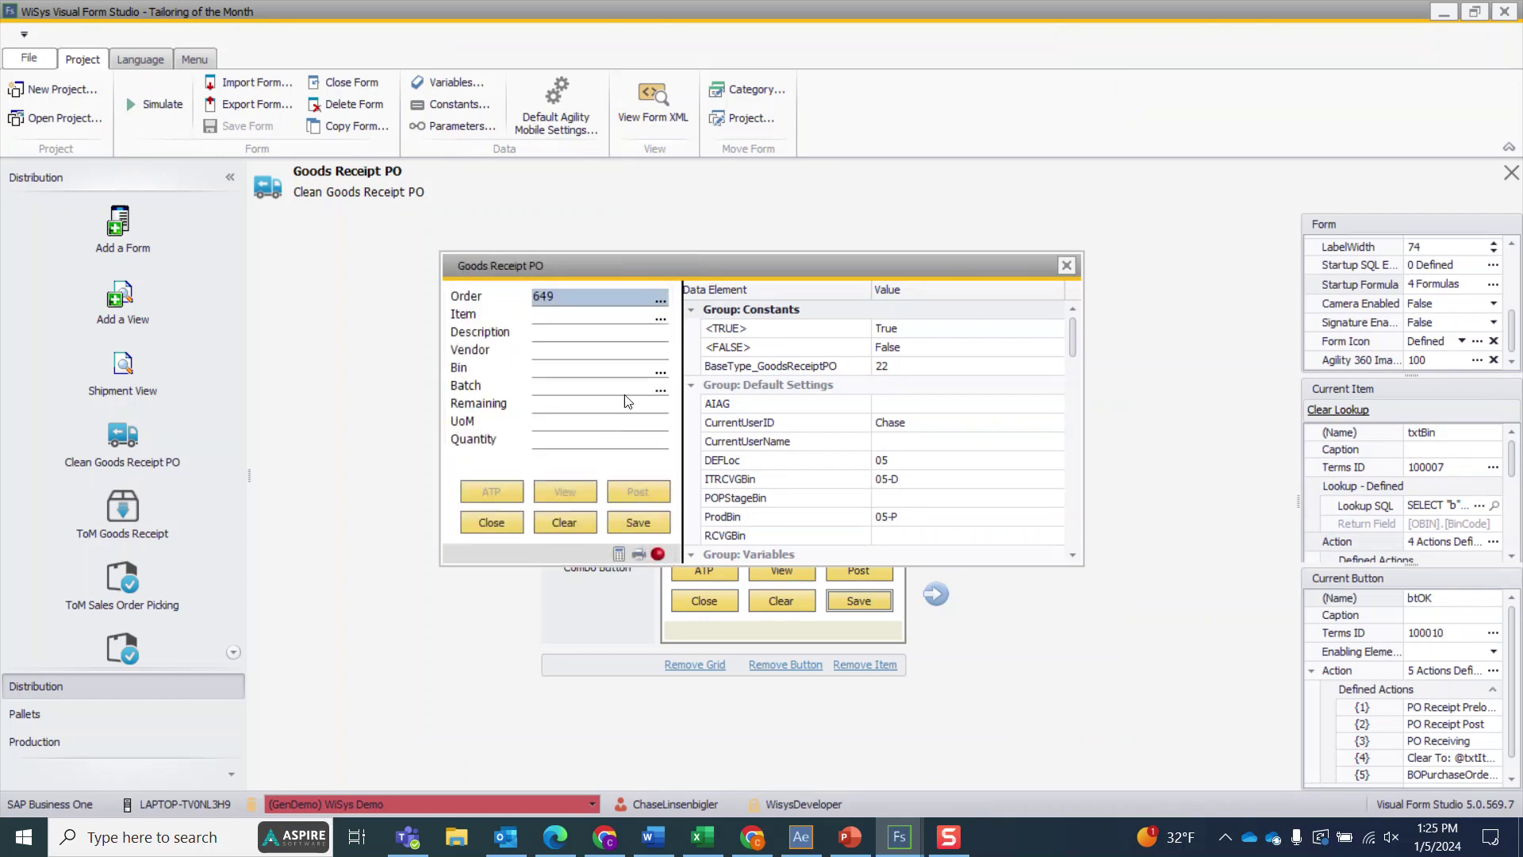
click(662, 317)
double_click(517, 369)
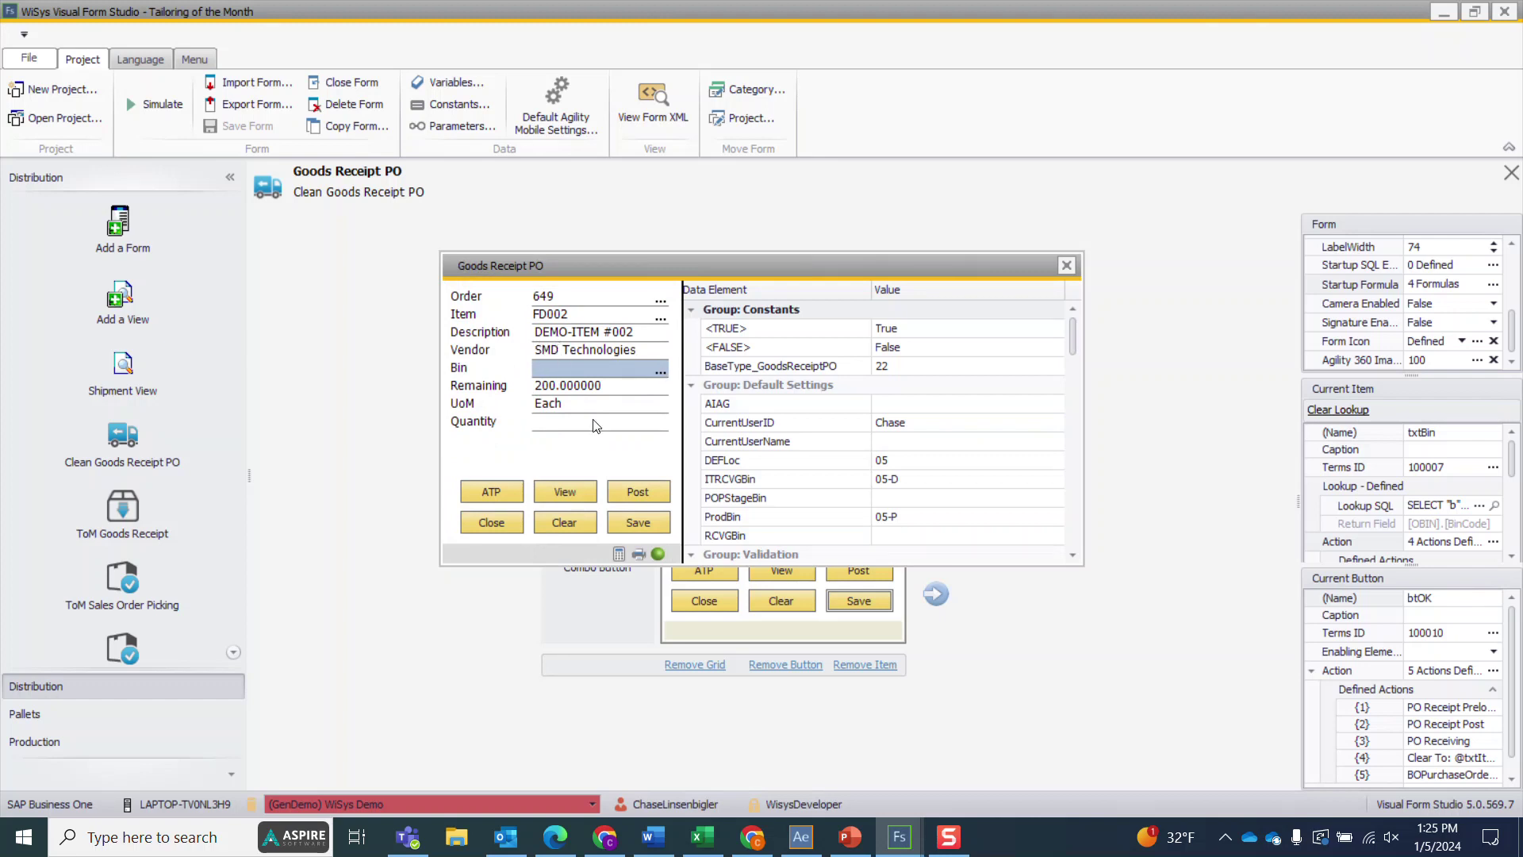
Step: Choose bin 05-16-R1-L3-P1 in the simulation to check which buttons get hidden, and close the simulation
click(659, 369)
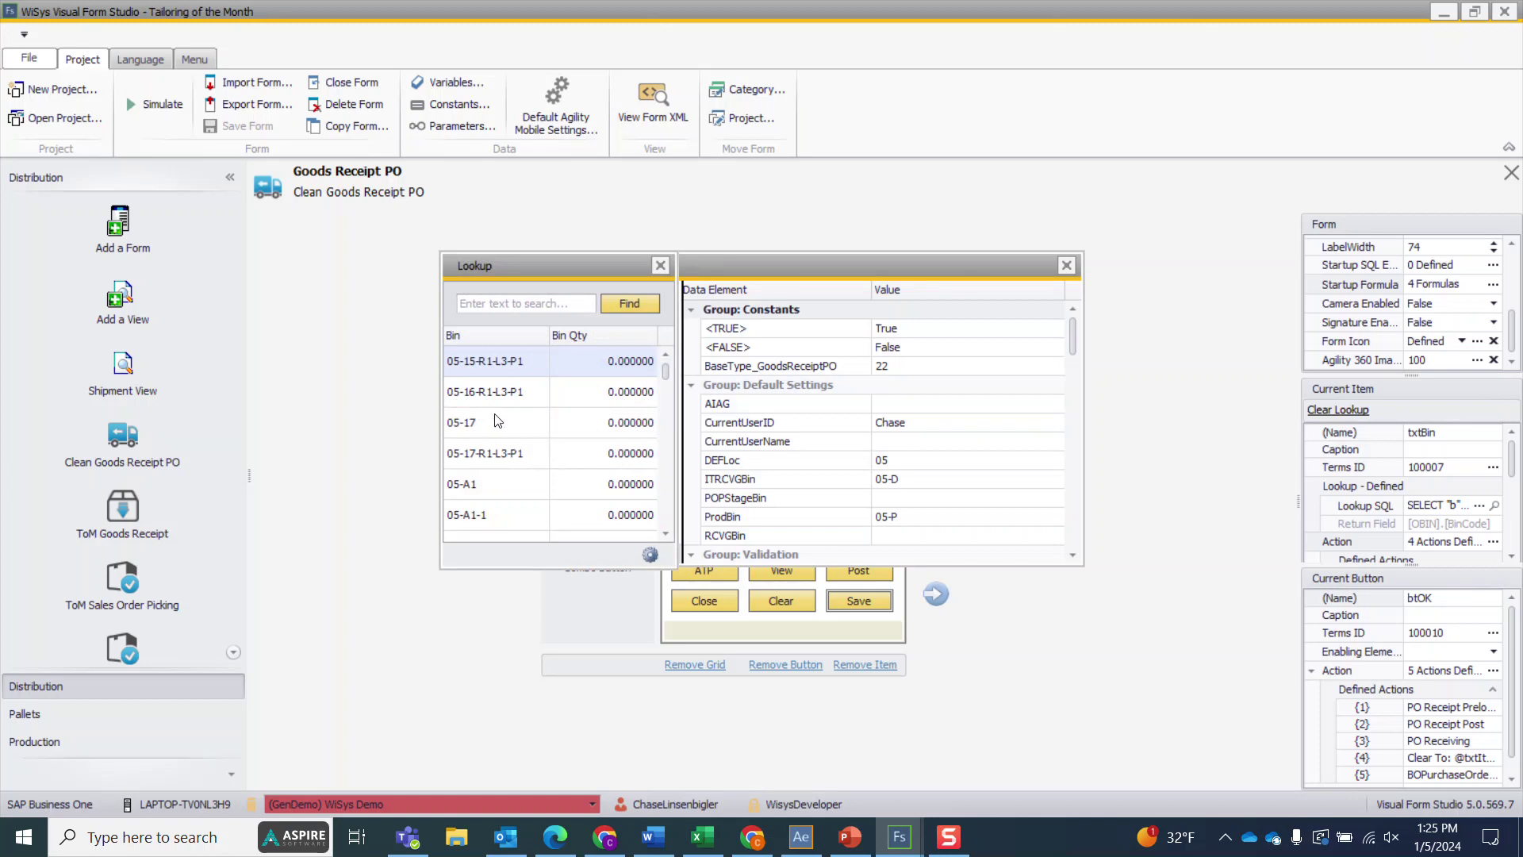
double_click(488, 393)
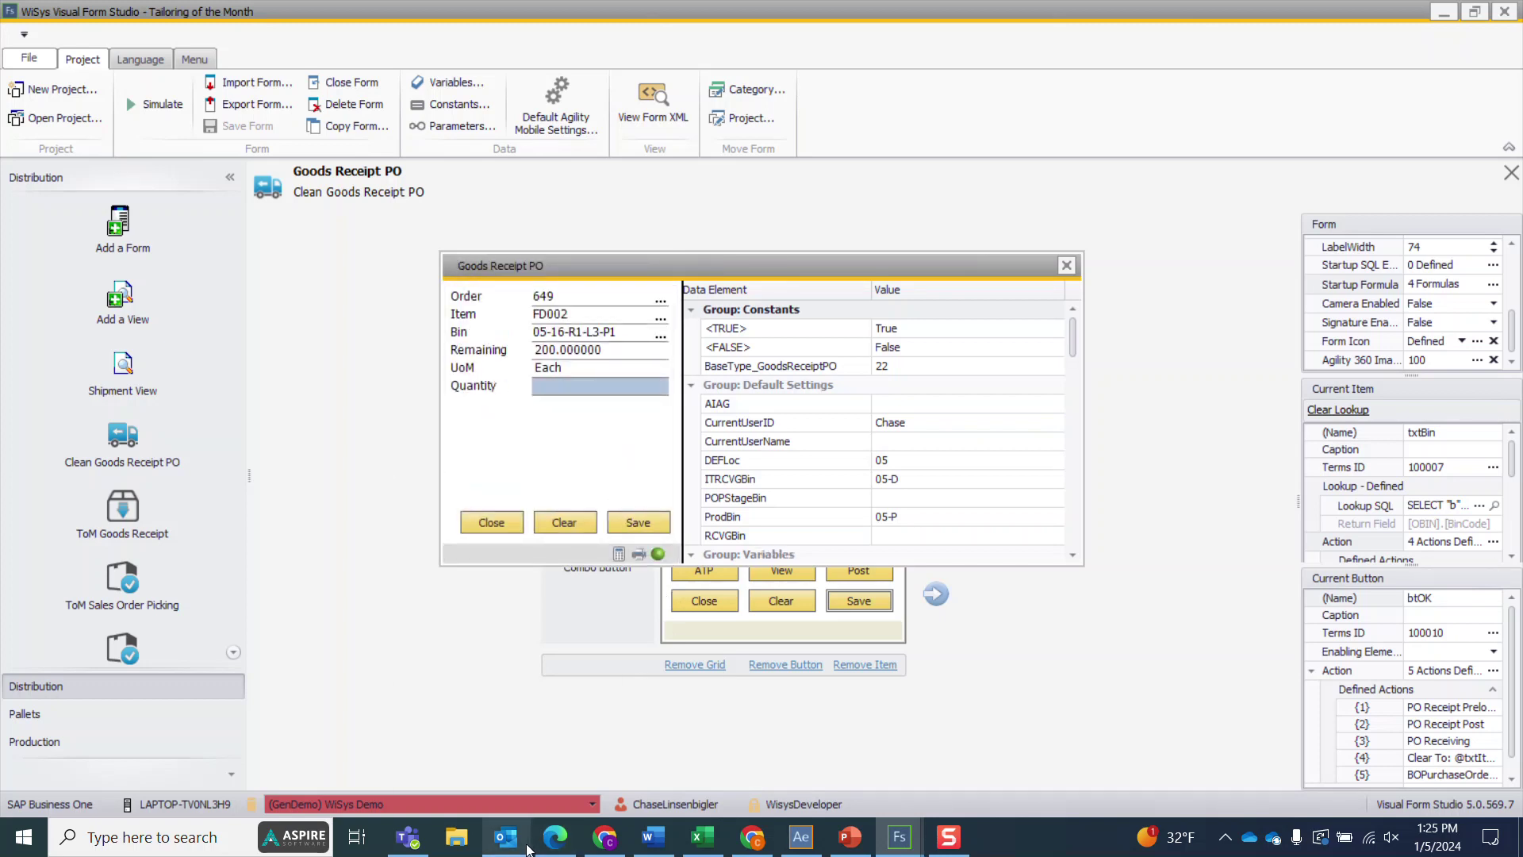
mouse_move(525, 847)
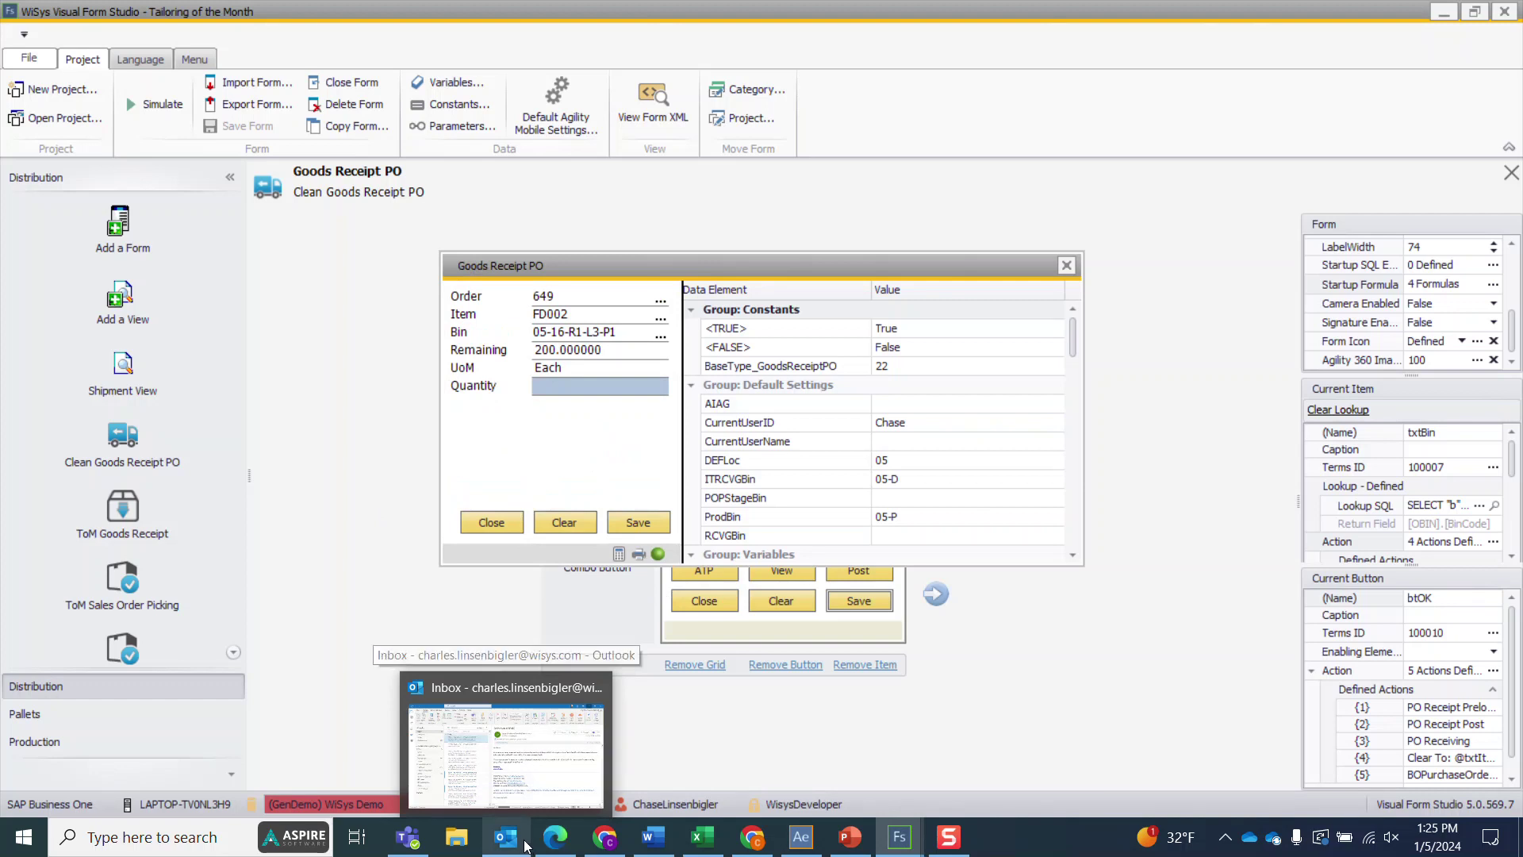
click(1070, 266)
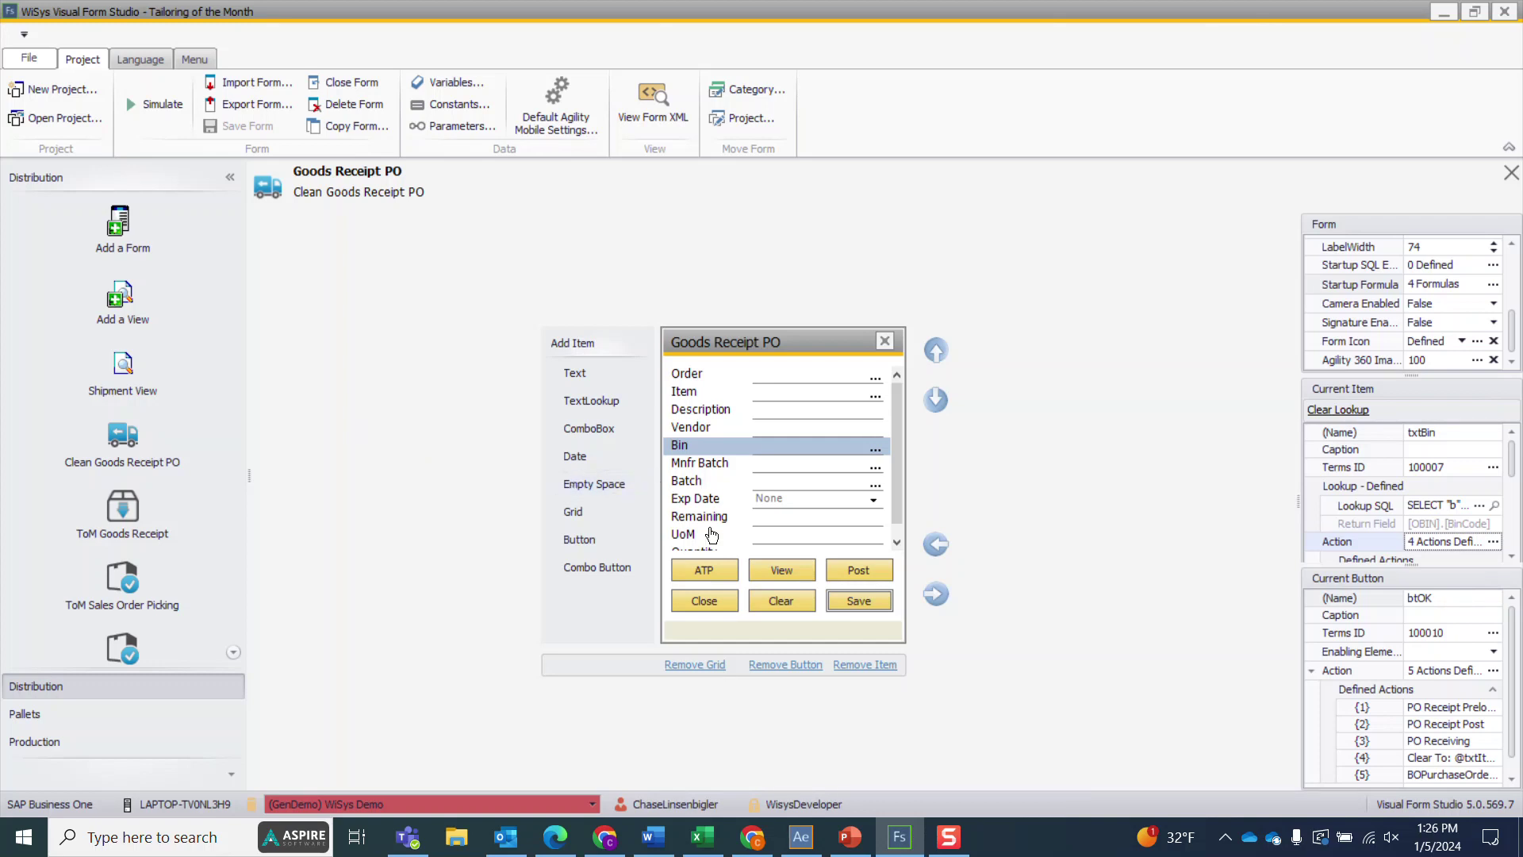
Step: Try to add a combo button to the form, and remove the ATP button
click(589, 566)
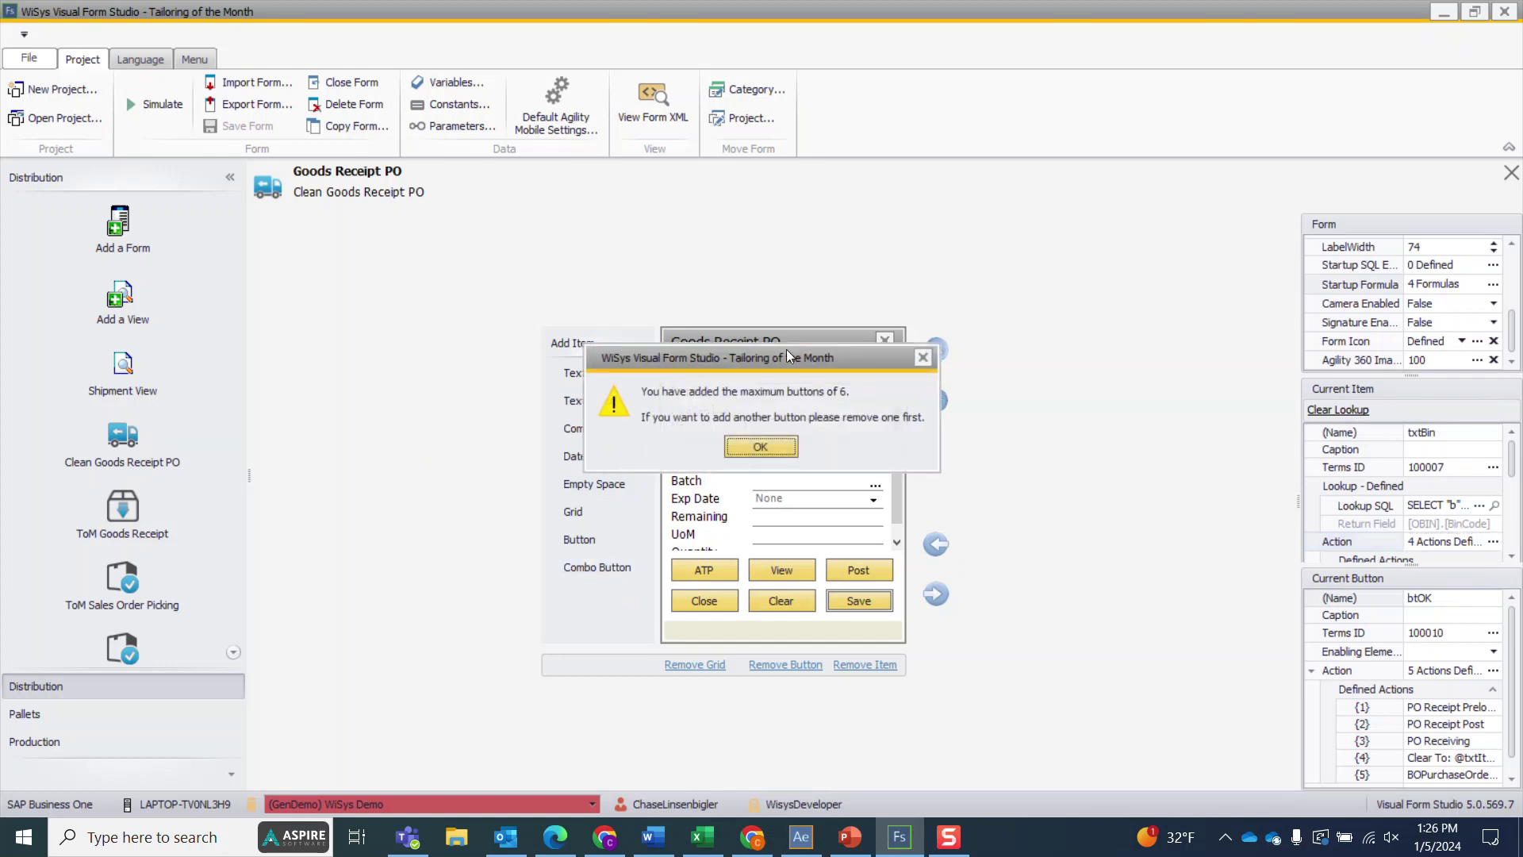
click(779, 447)
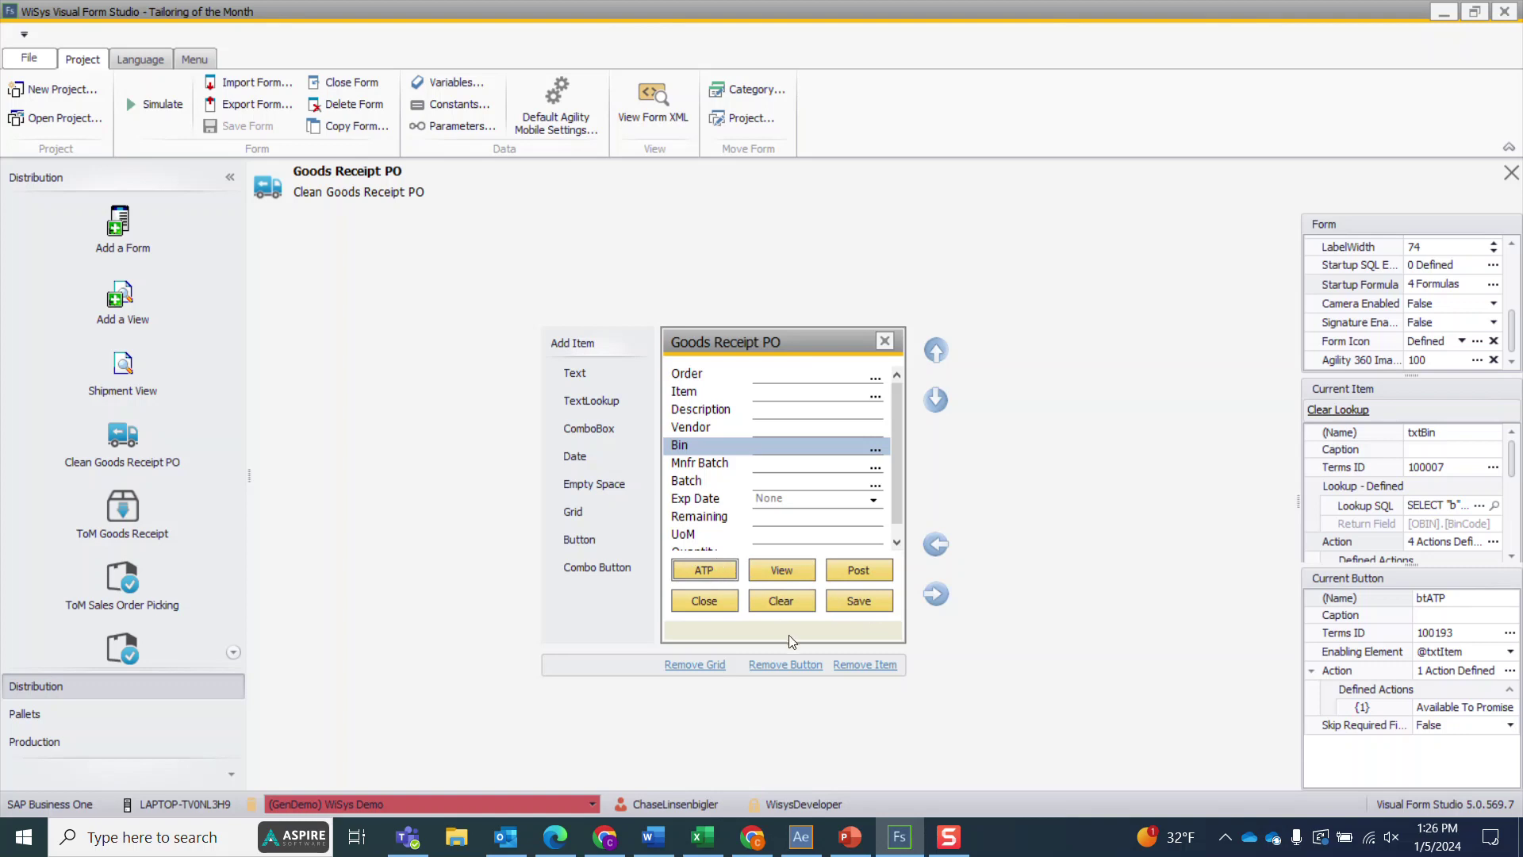
click(783, 667)
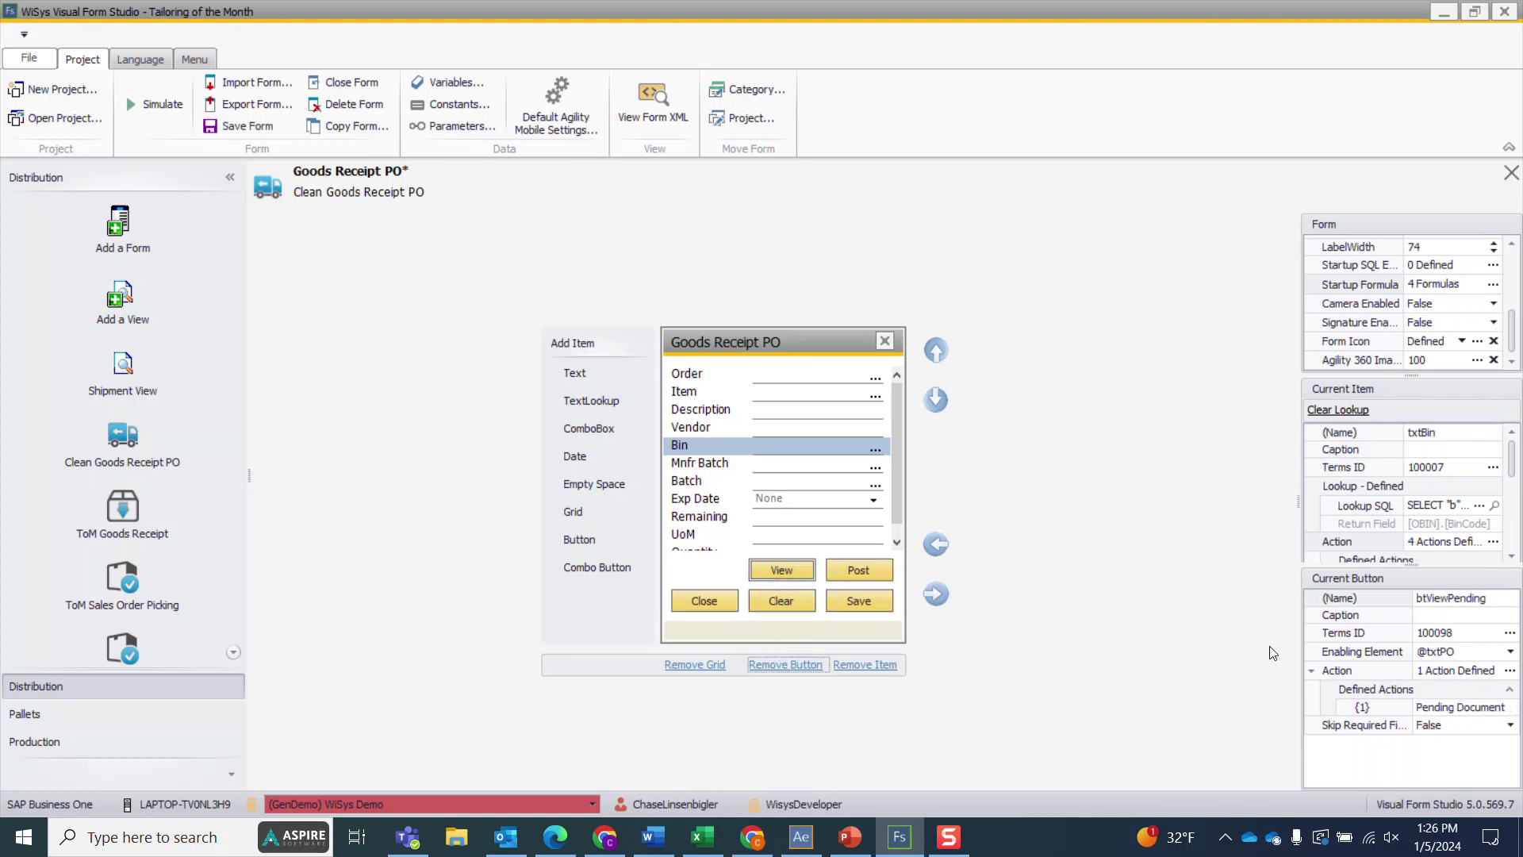
Step: Check the action defined on the View button, and remove the View, Post and Save buttons from the form
click(1509, 670)
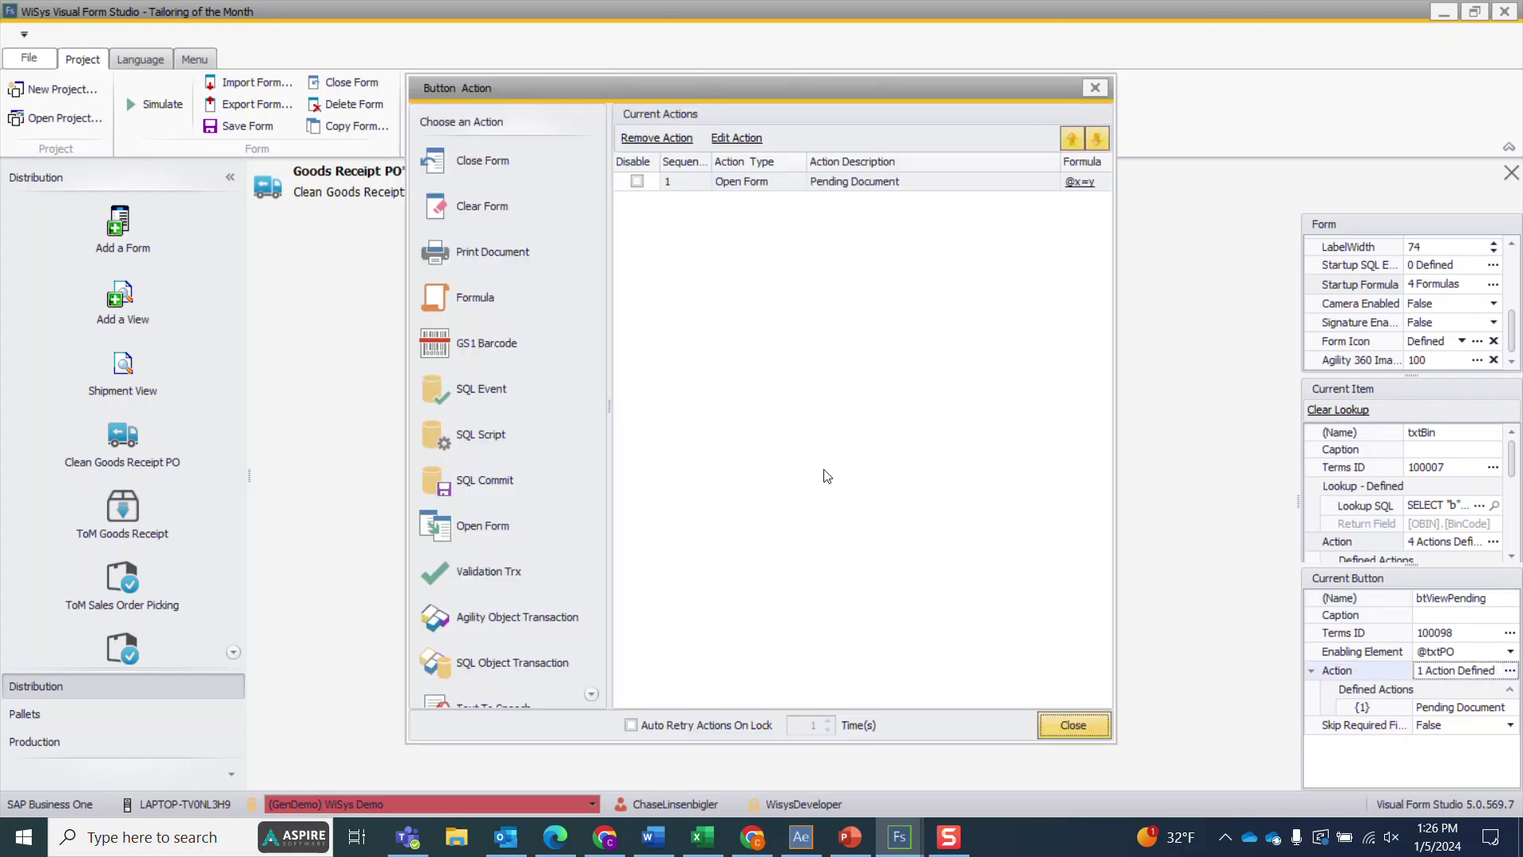
click(1092, 90)
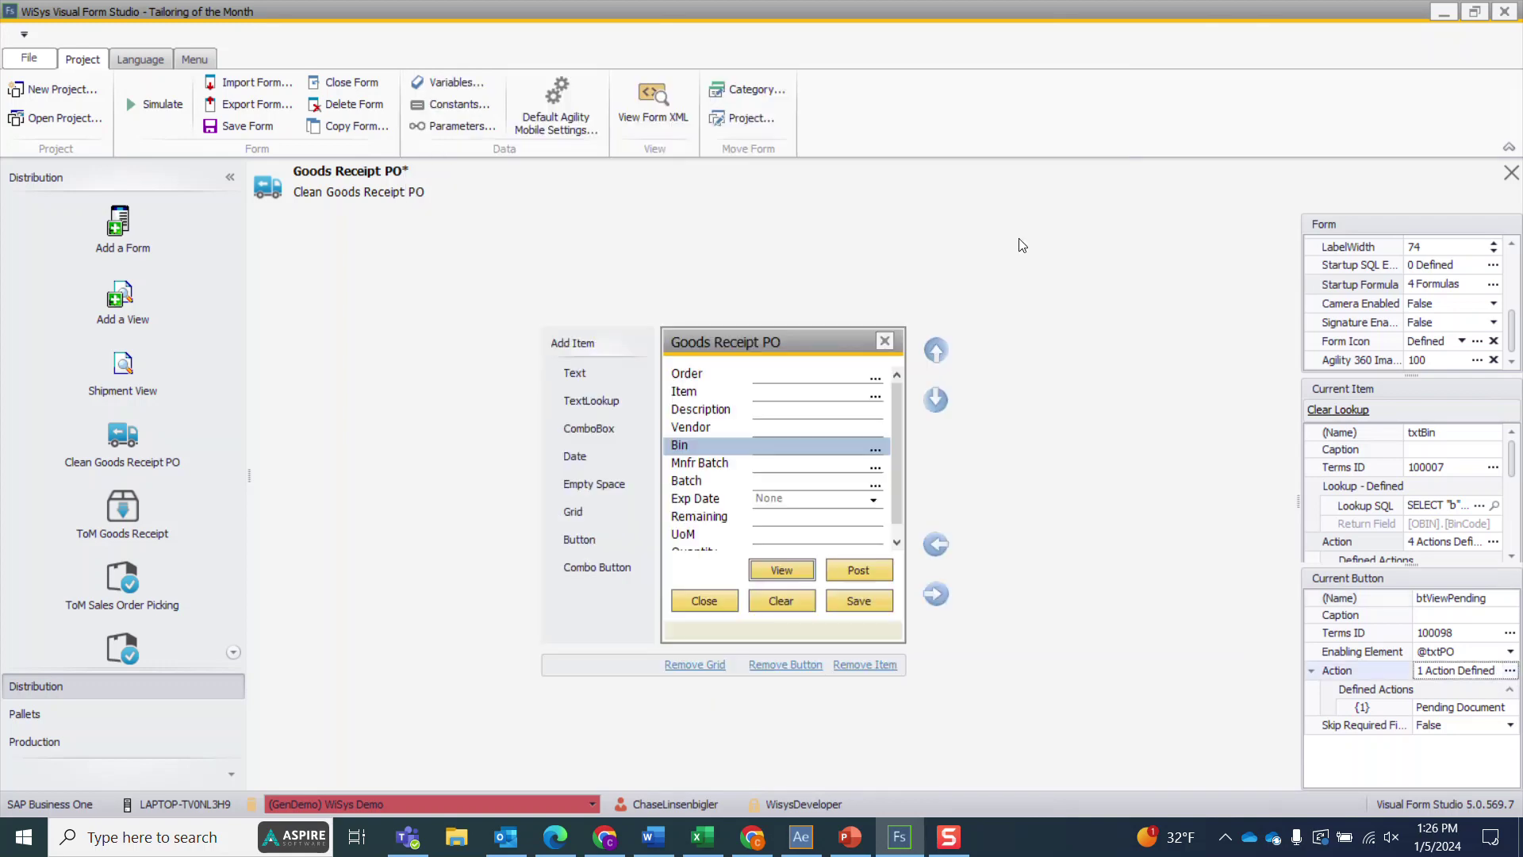
click(785, 667)
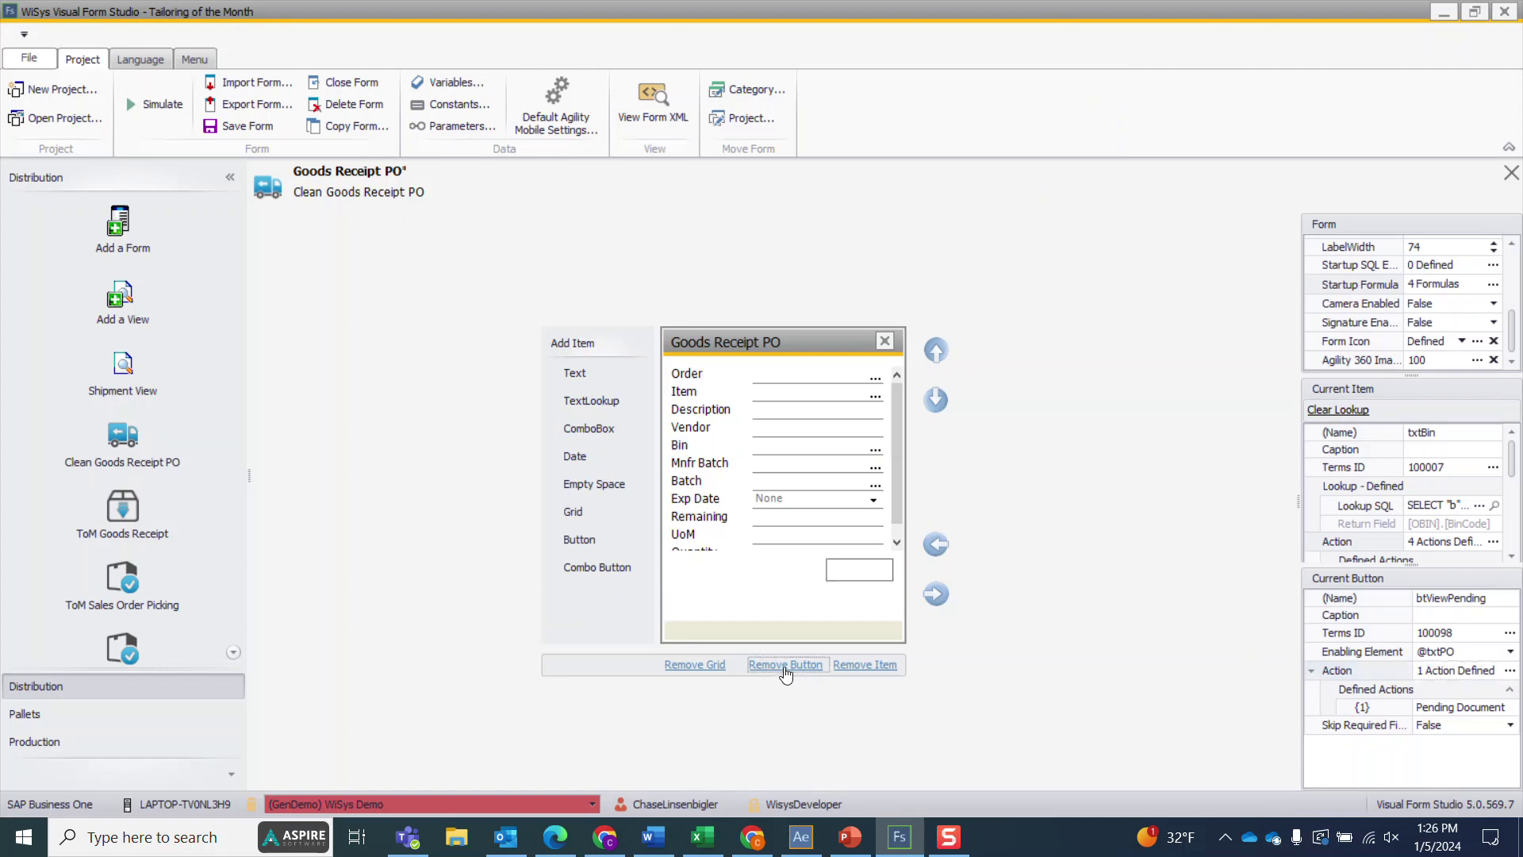
click(804, 673)
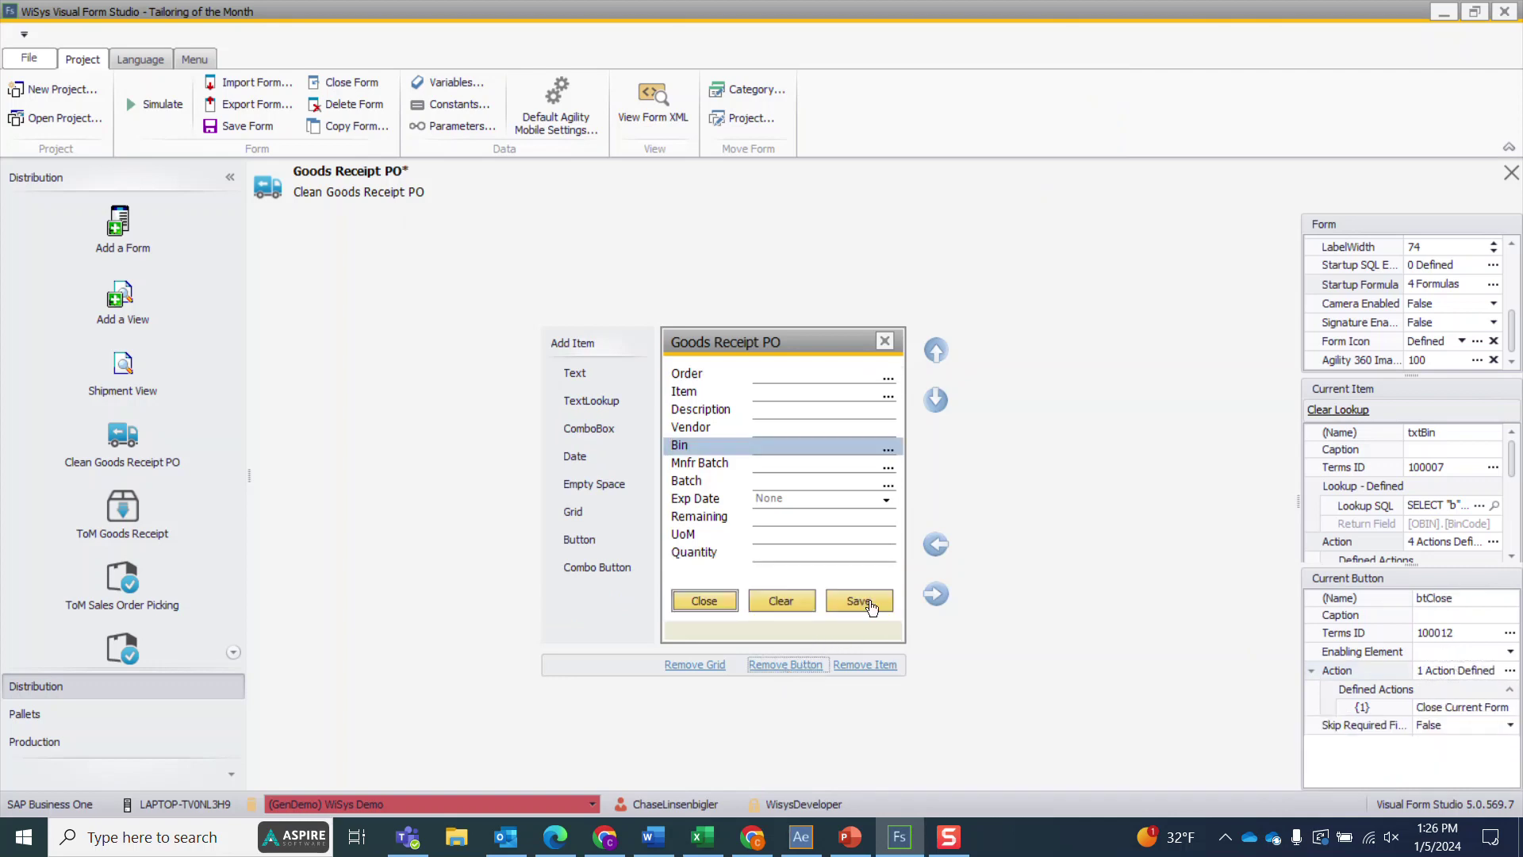
click(860, 601)
click(803, 667)
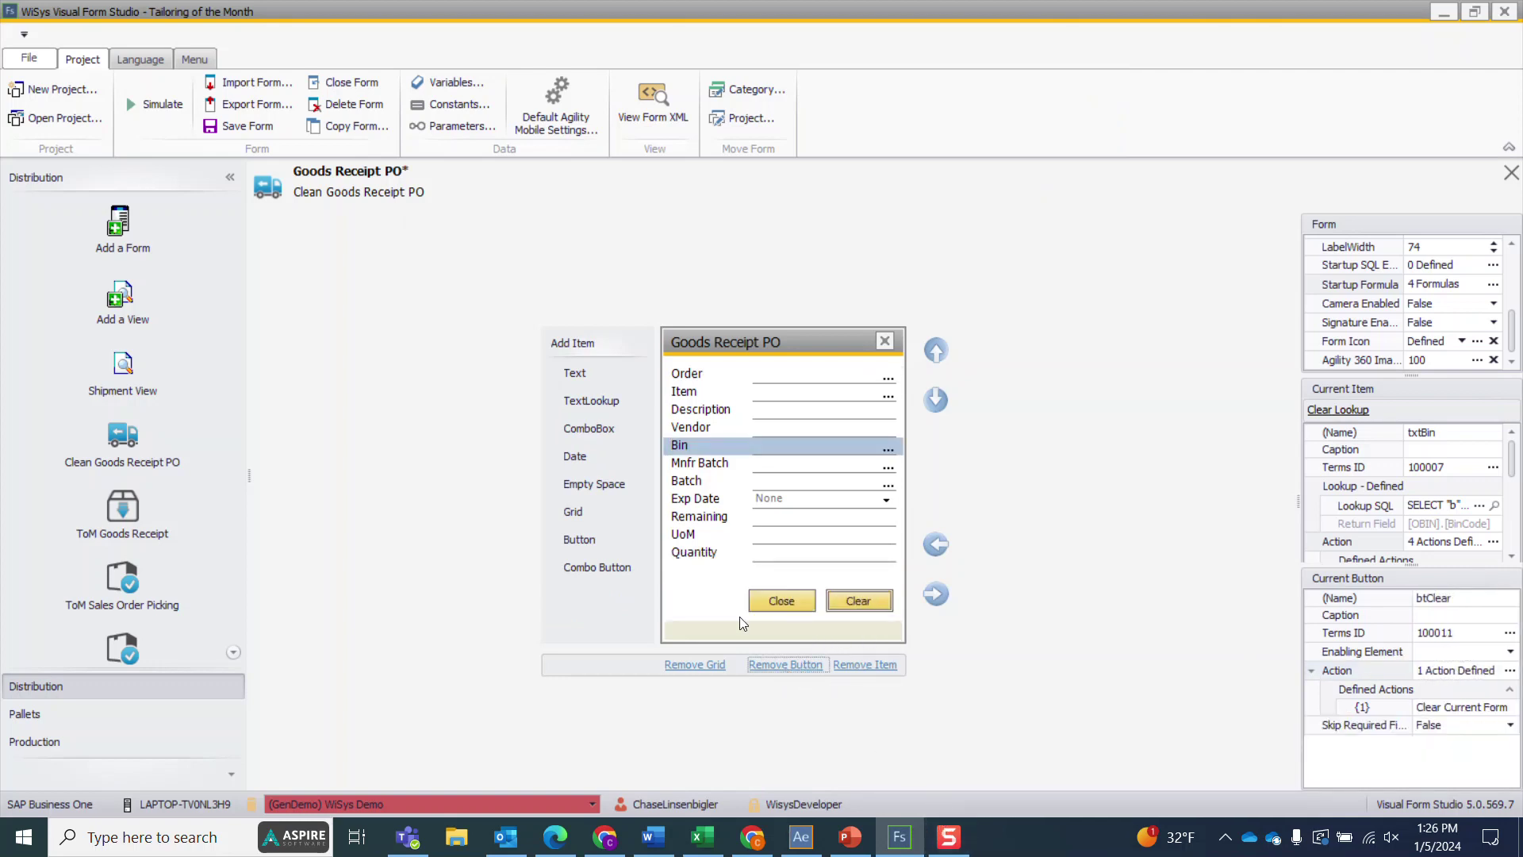
Step: Add a combo button to the form and move it after the Clear button
click(591, 567)
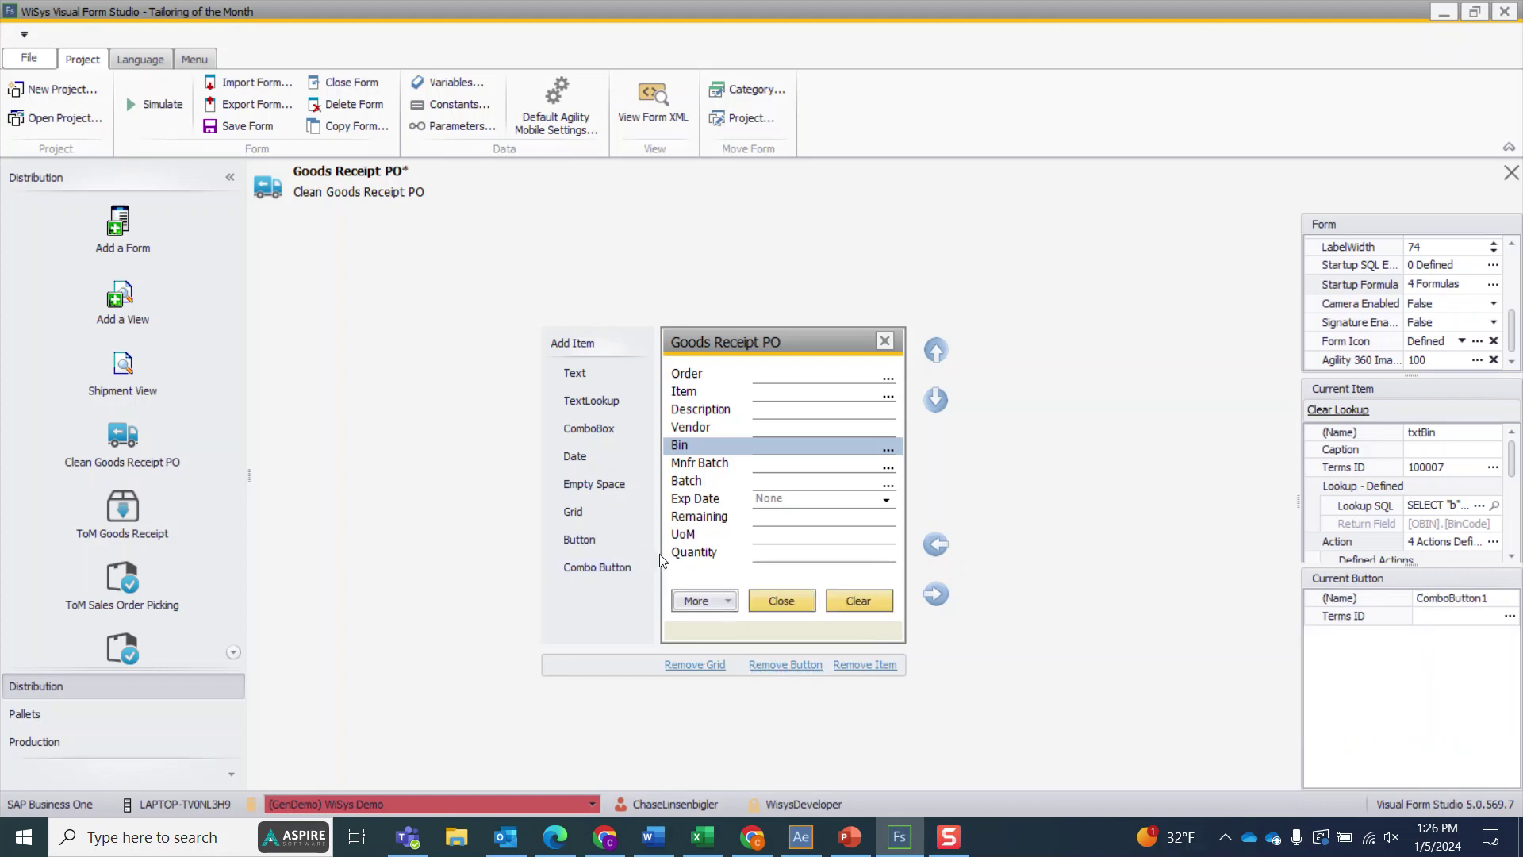
click(936, 593)
click(936, 594)
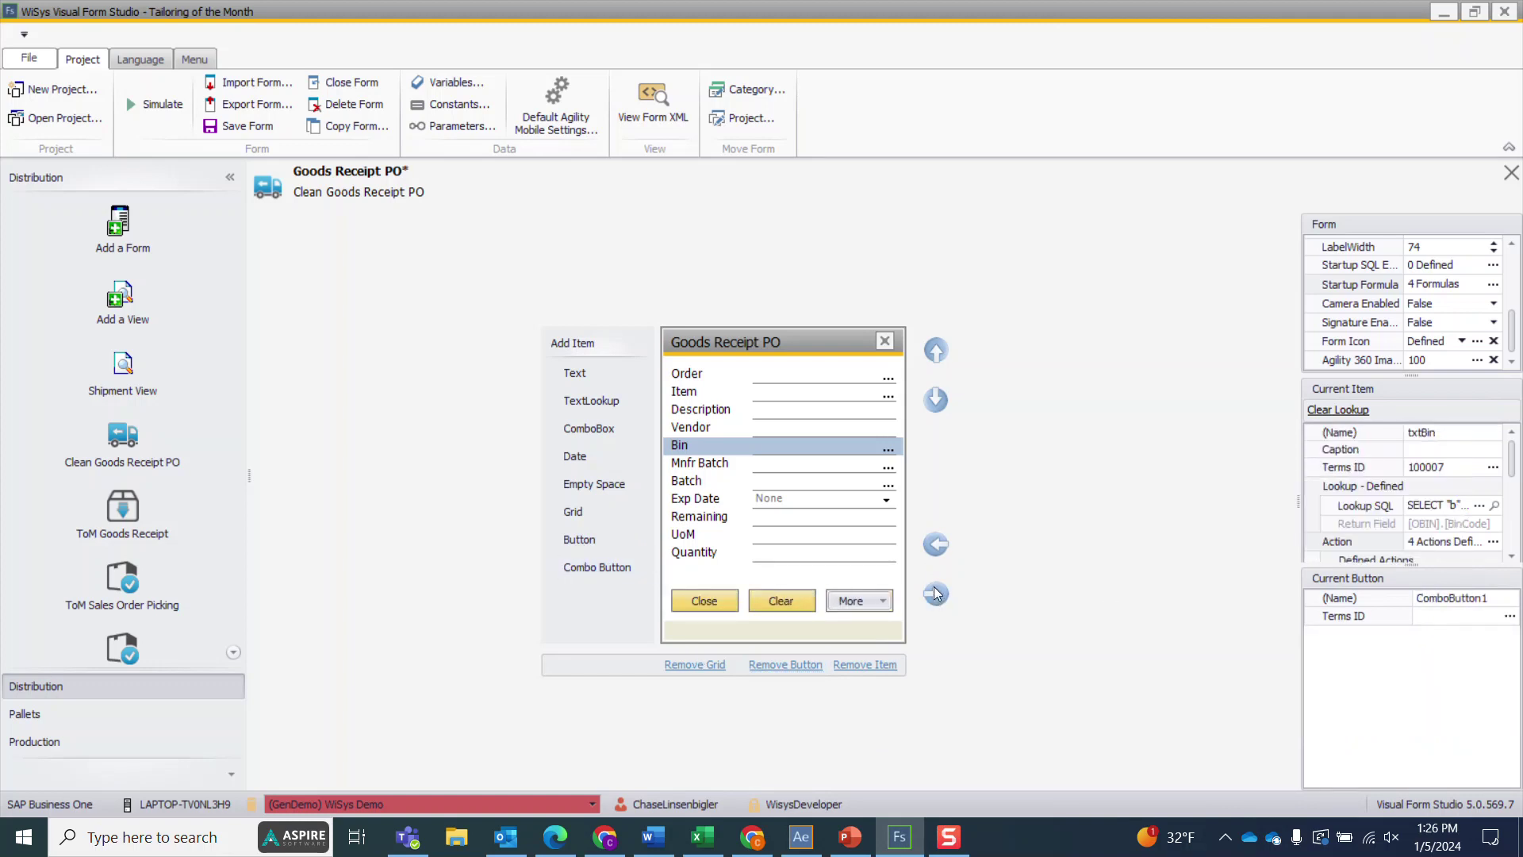
Step: Add a link button inside the More combo button and show the combo button's entries
click(883, 610)
click(884, 624)
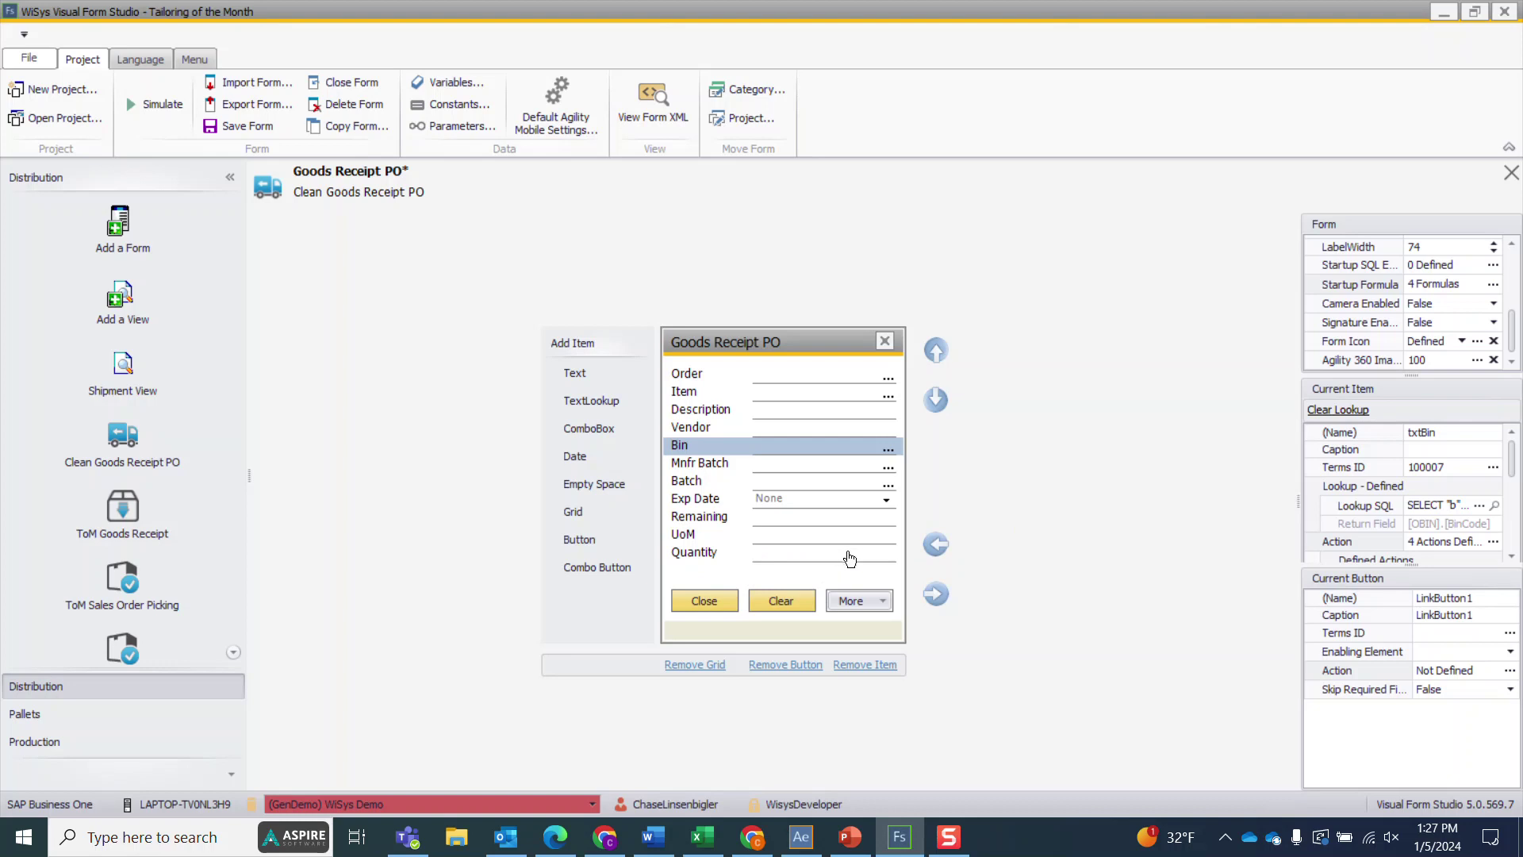
click(883, 603)
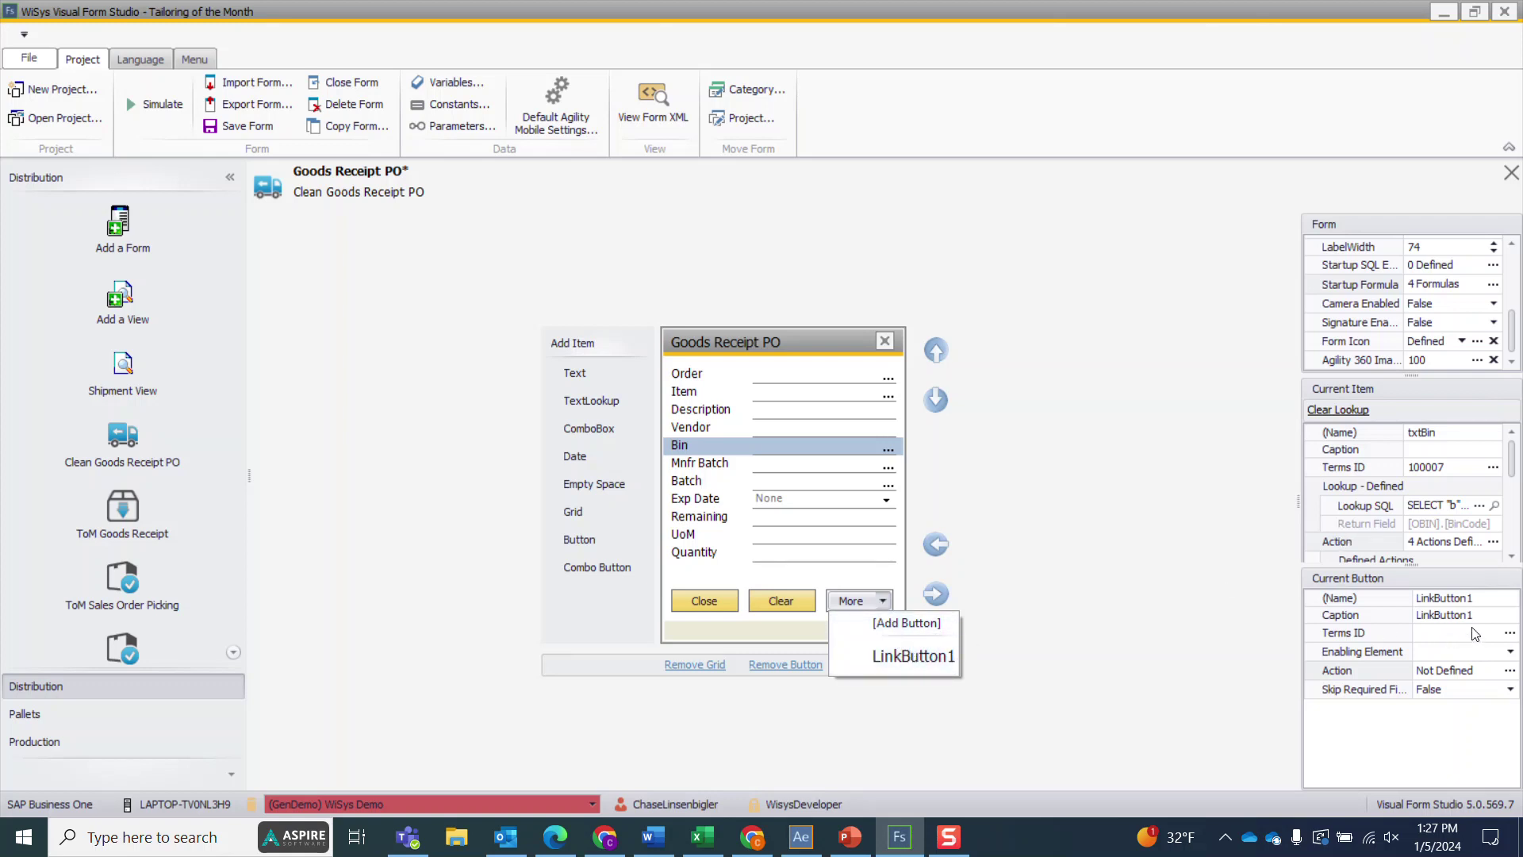
Step: Set both the name and the caption of the first link button in the More combo button to ATP
click(1444, 600)
text(ATP)
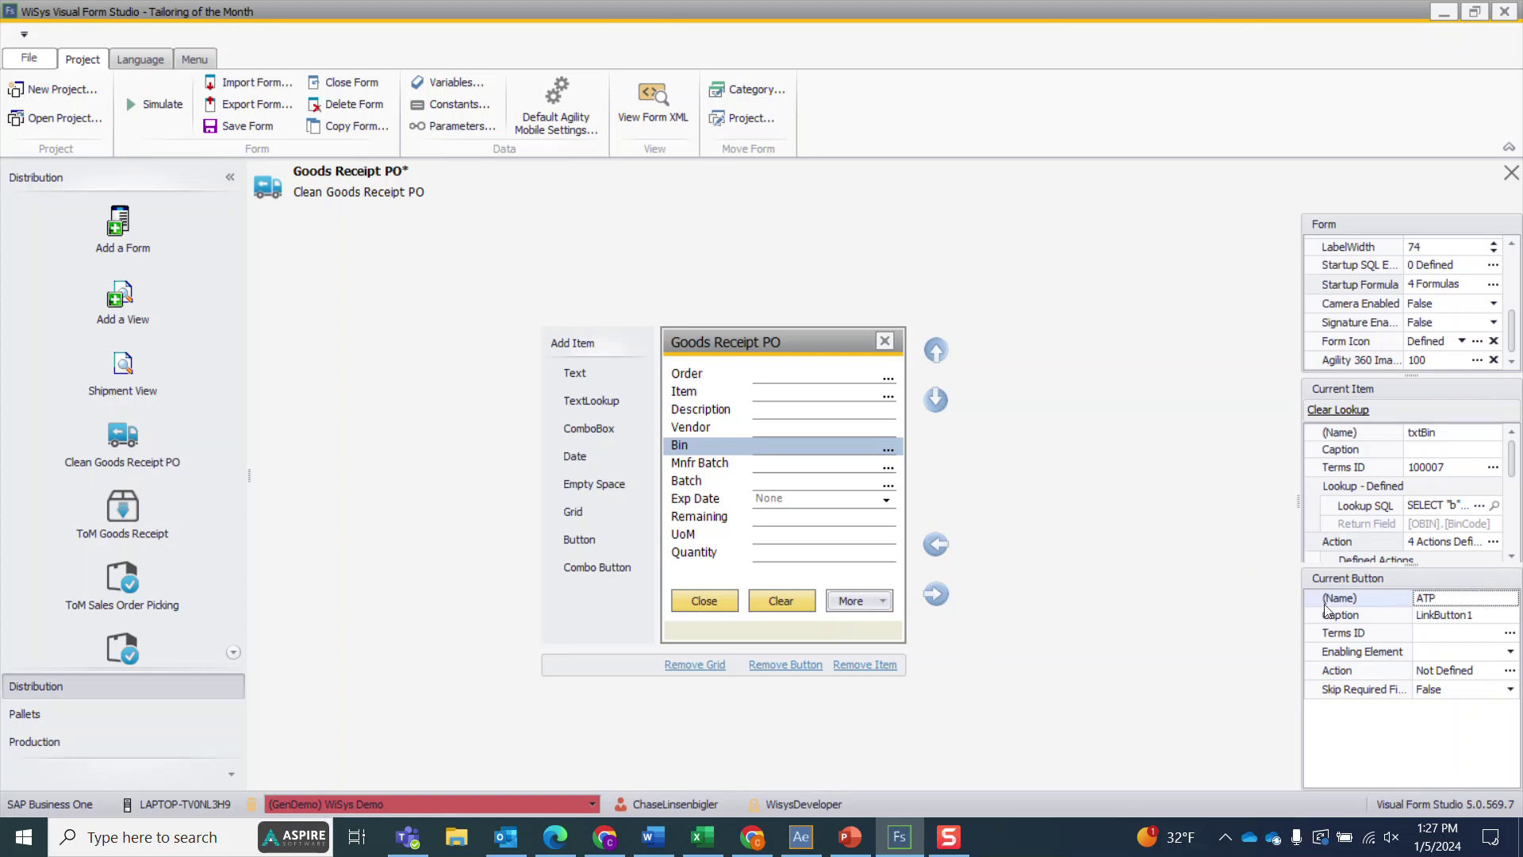
click(1442, 616)
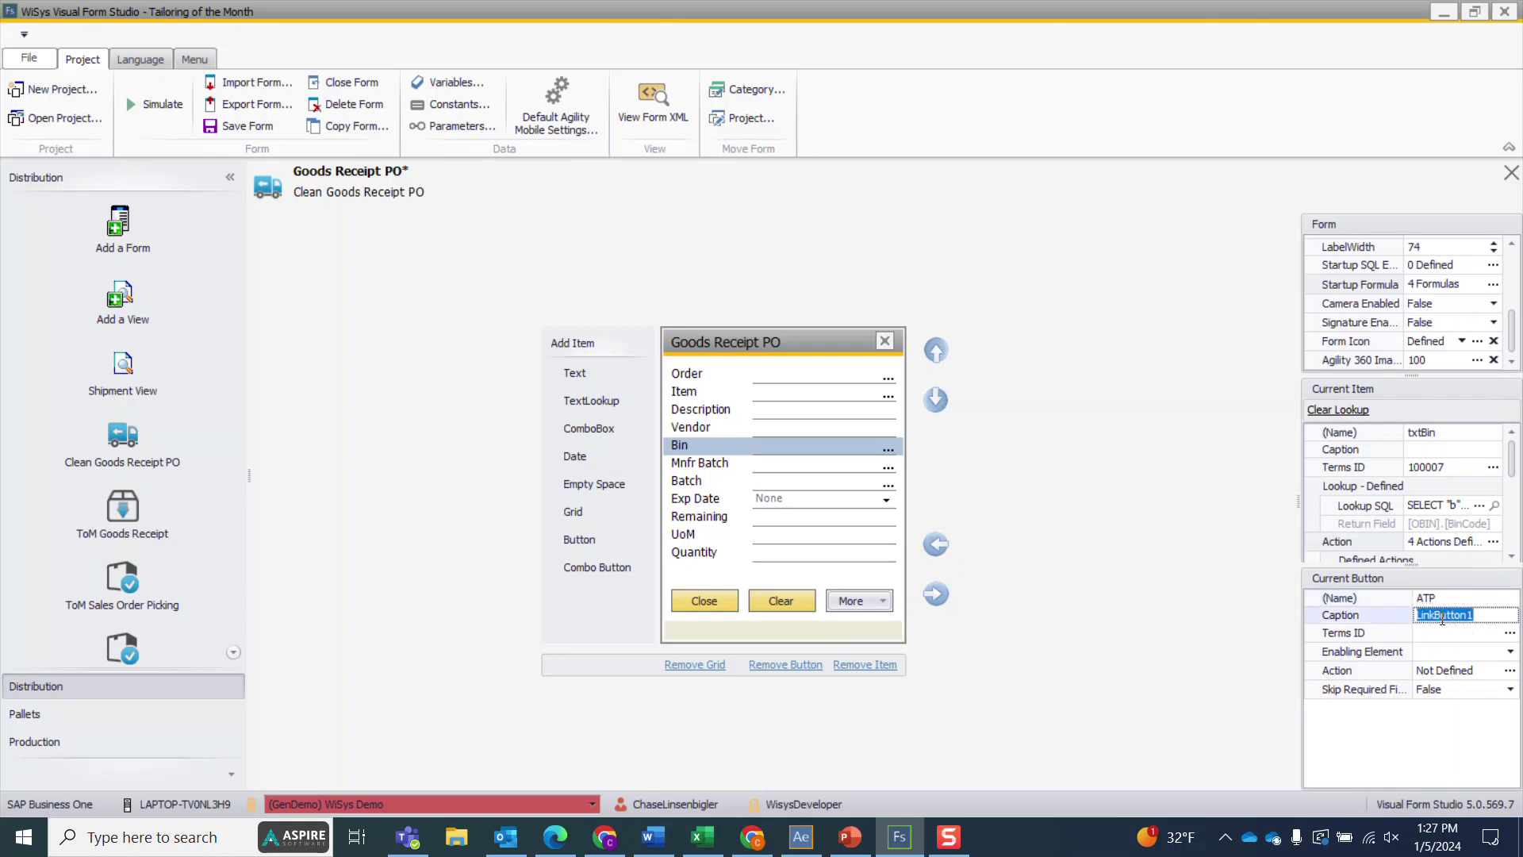
text(ATP)
click(882, 601)
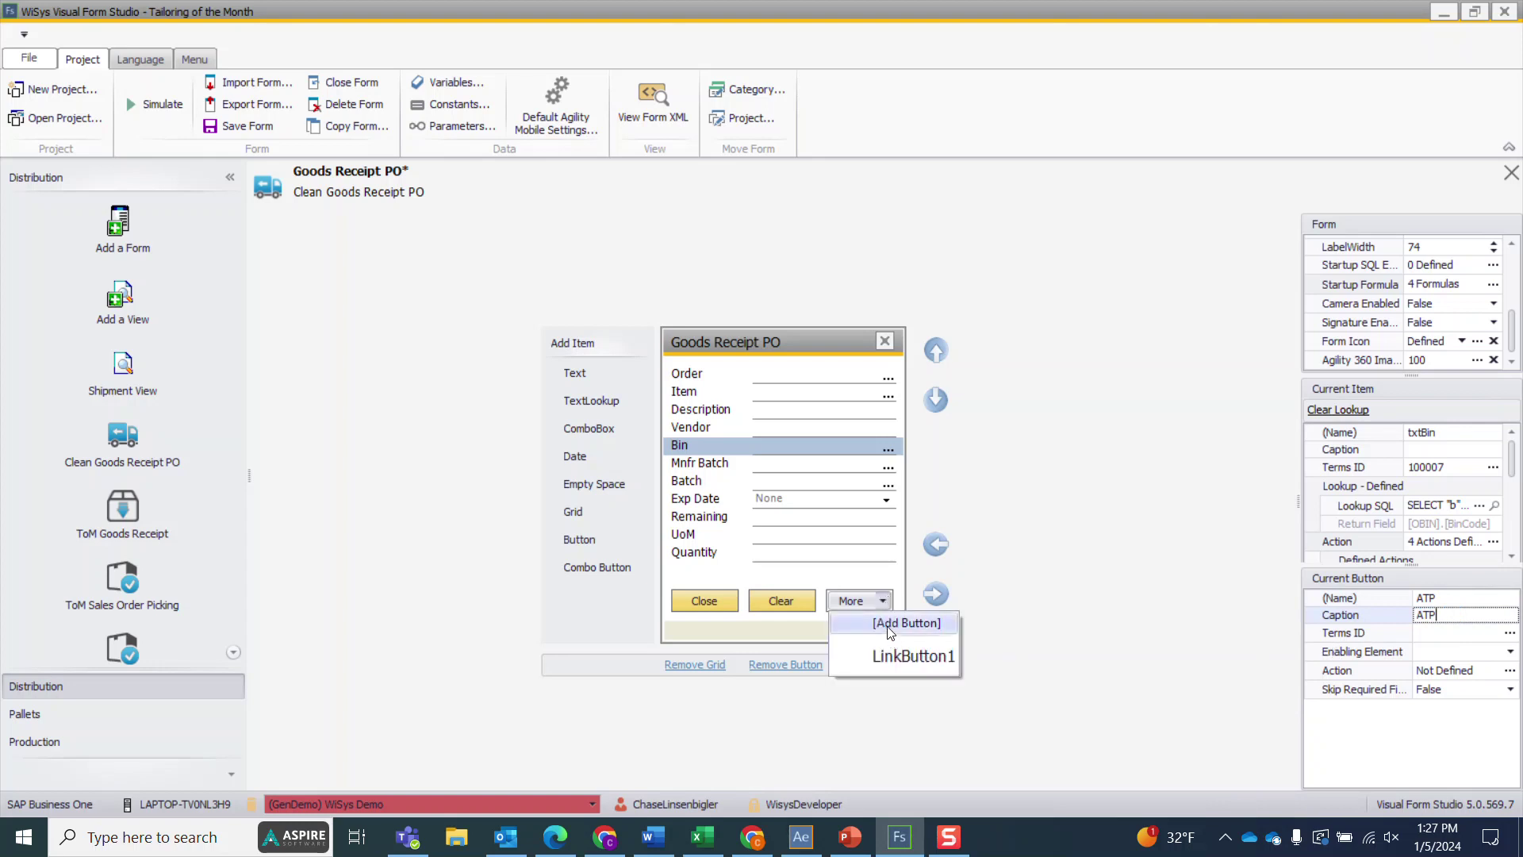
click(895, 636)
click(883, 602)
click(884, 603)
click(883, 602)
click(877, 666)
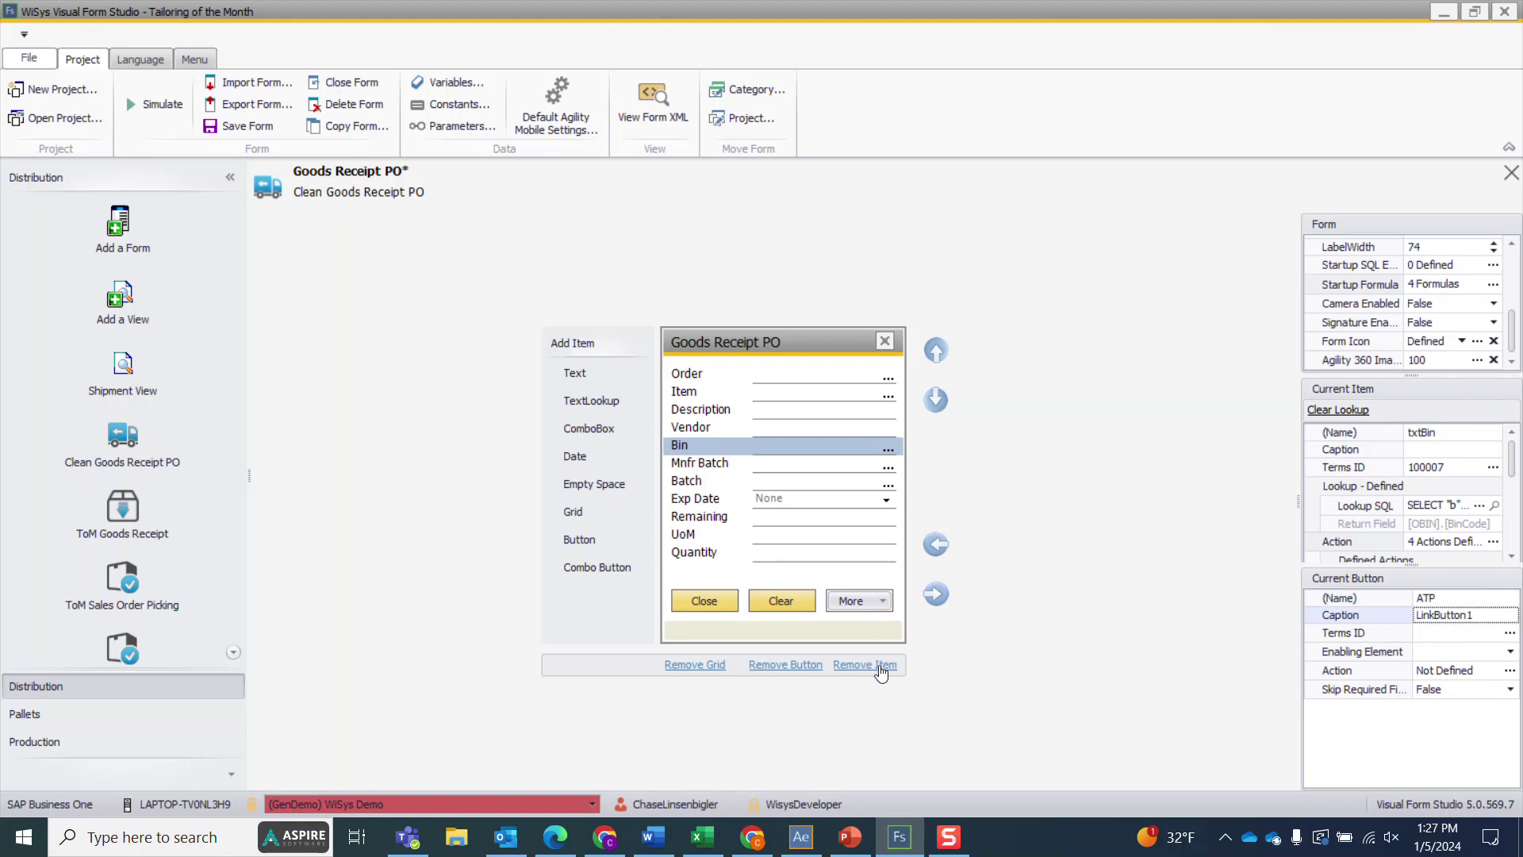
click(1453, 616)
text(ATP)
key(Tab)
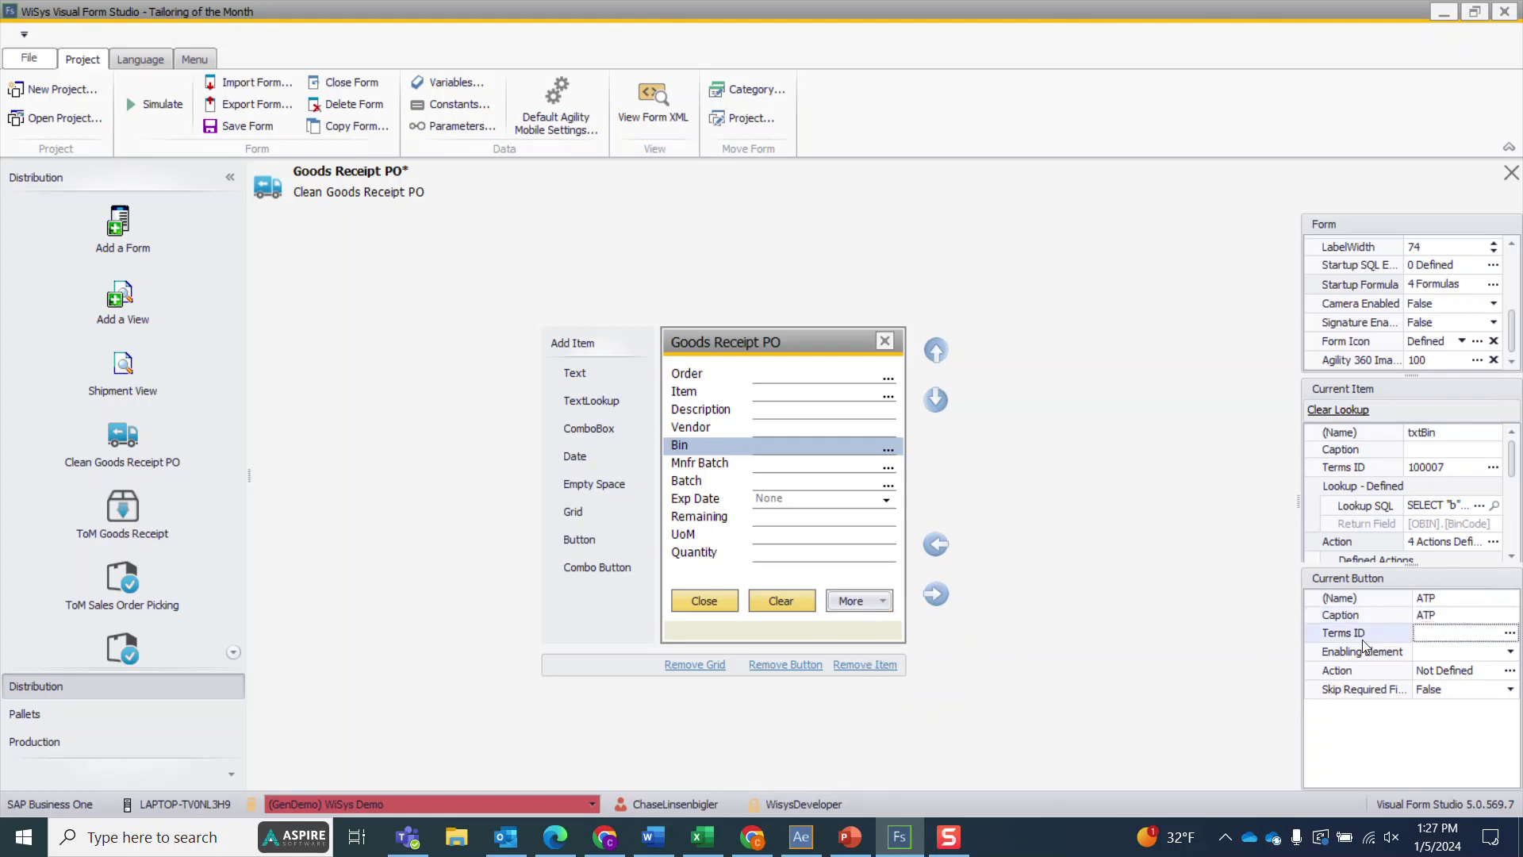
Step: Set both the name and the caption of the second link button in the More combo button to View
click(872, 601)
click(882, 601)
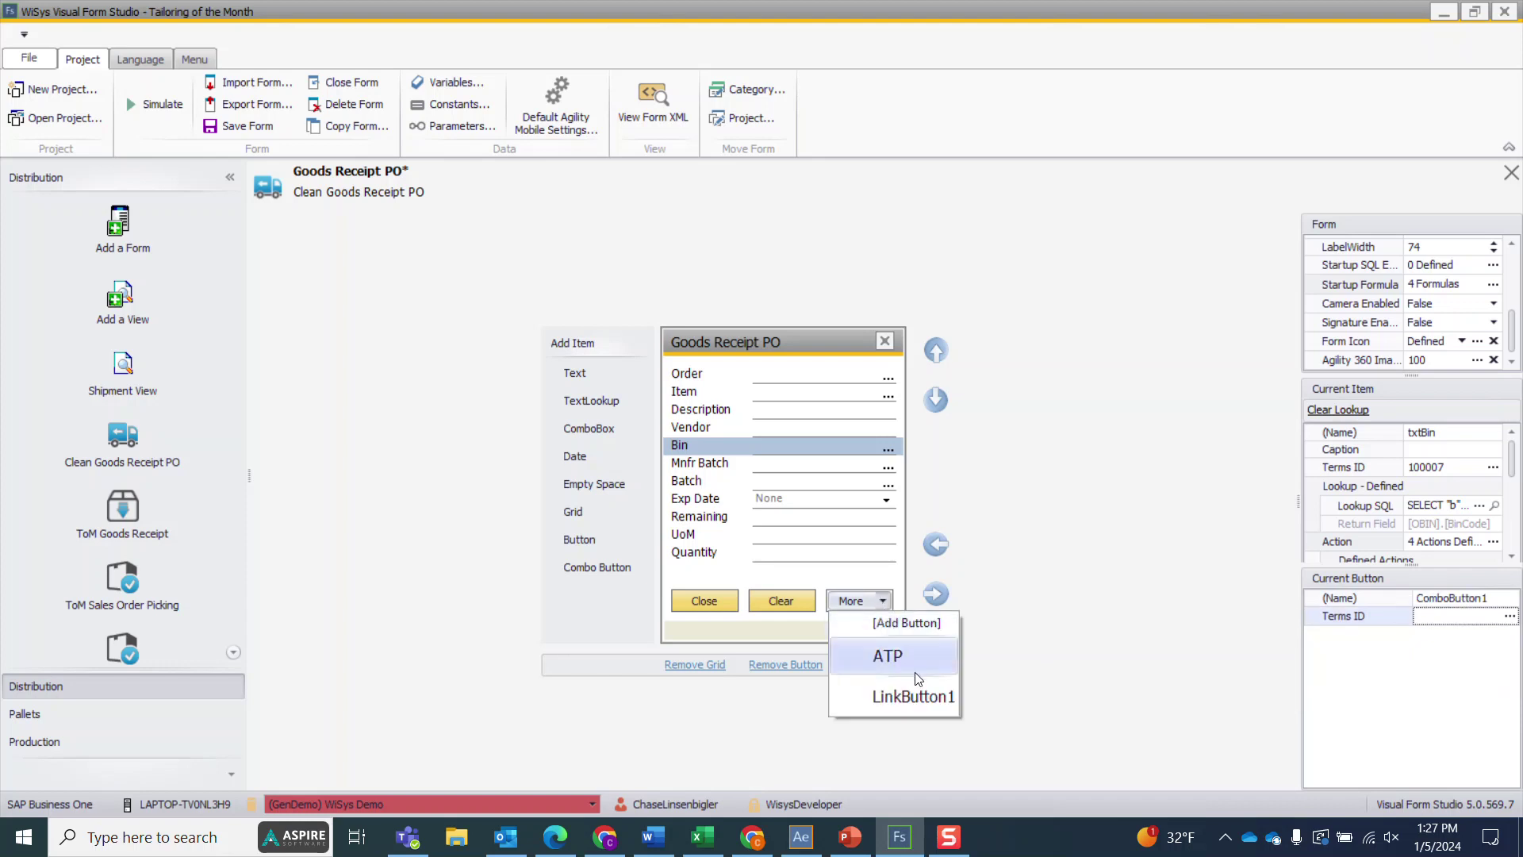
click(920, 697)
click(1448, 600)
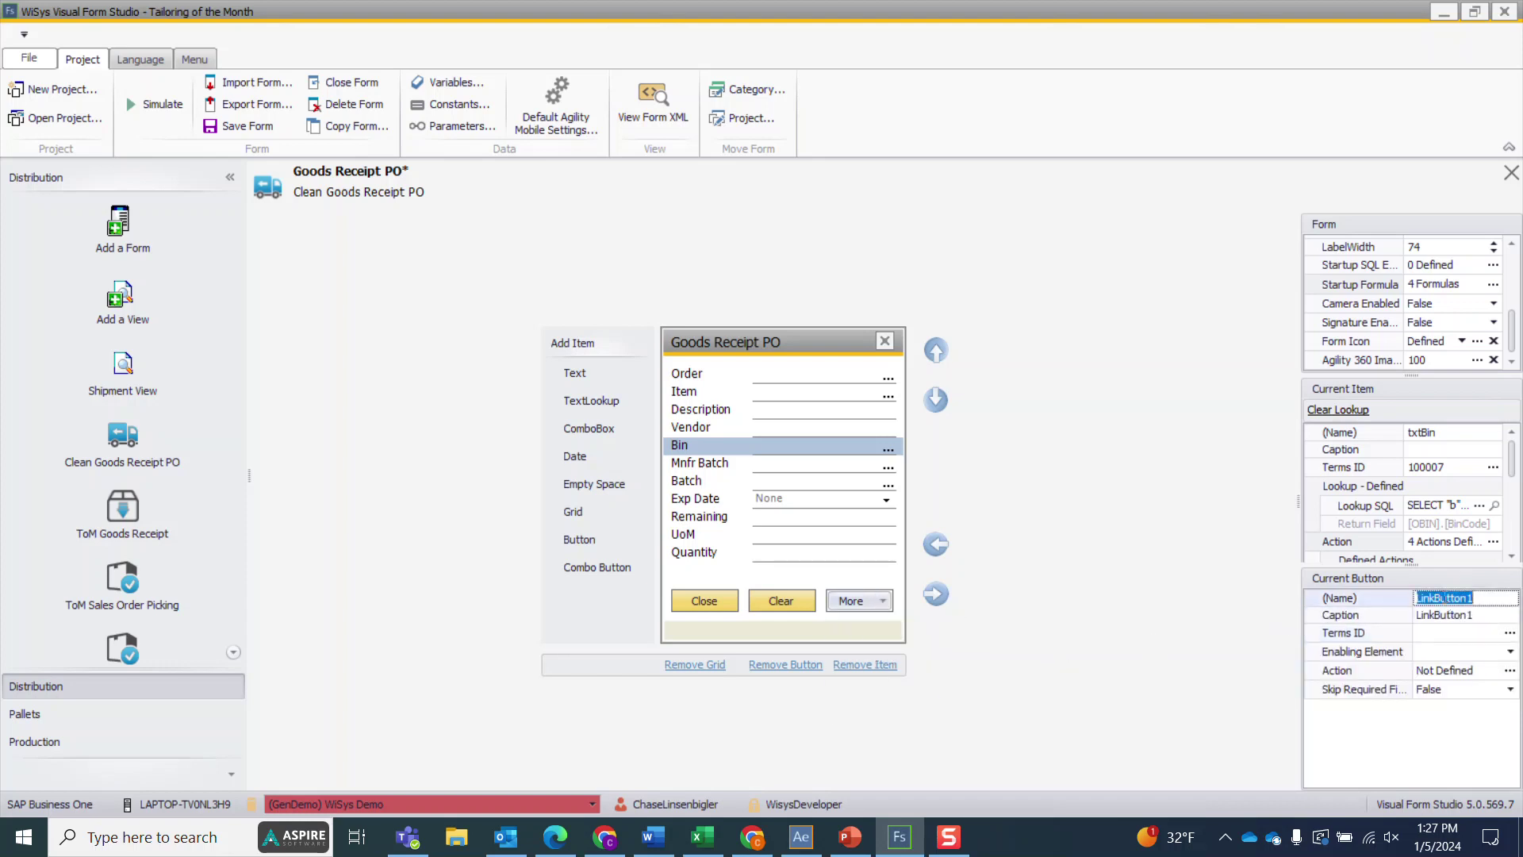
text(View)
click(1449, 615)
text(View)
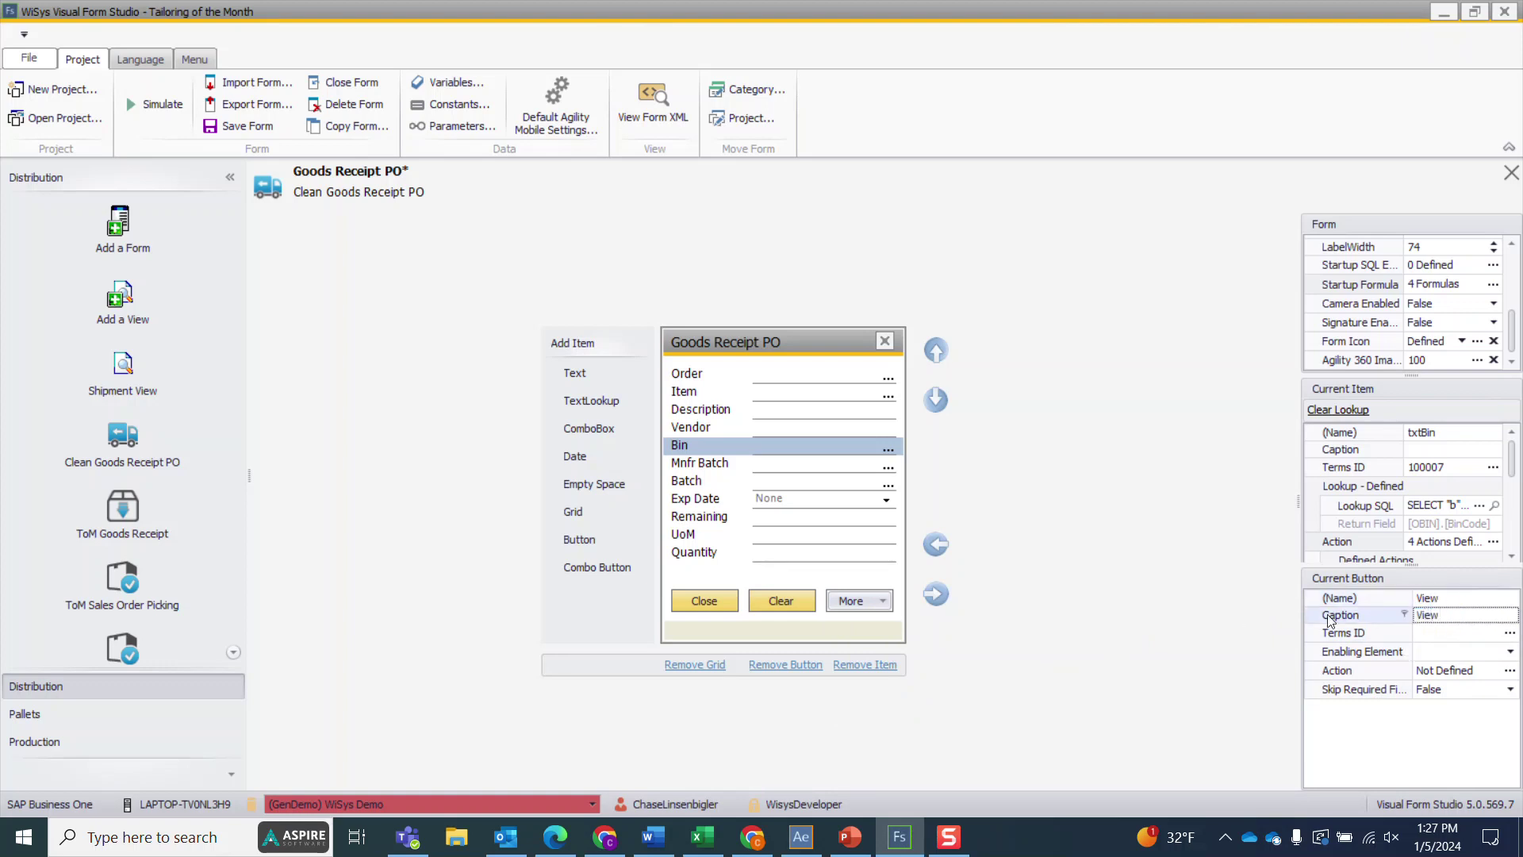
click(1305, 632)
Step: Add a third link button inside the More combo button and set its name and caption to Post
click(883, 600)
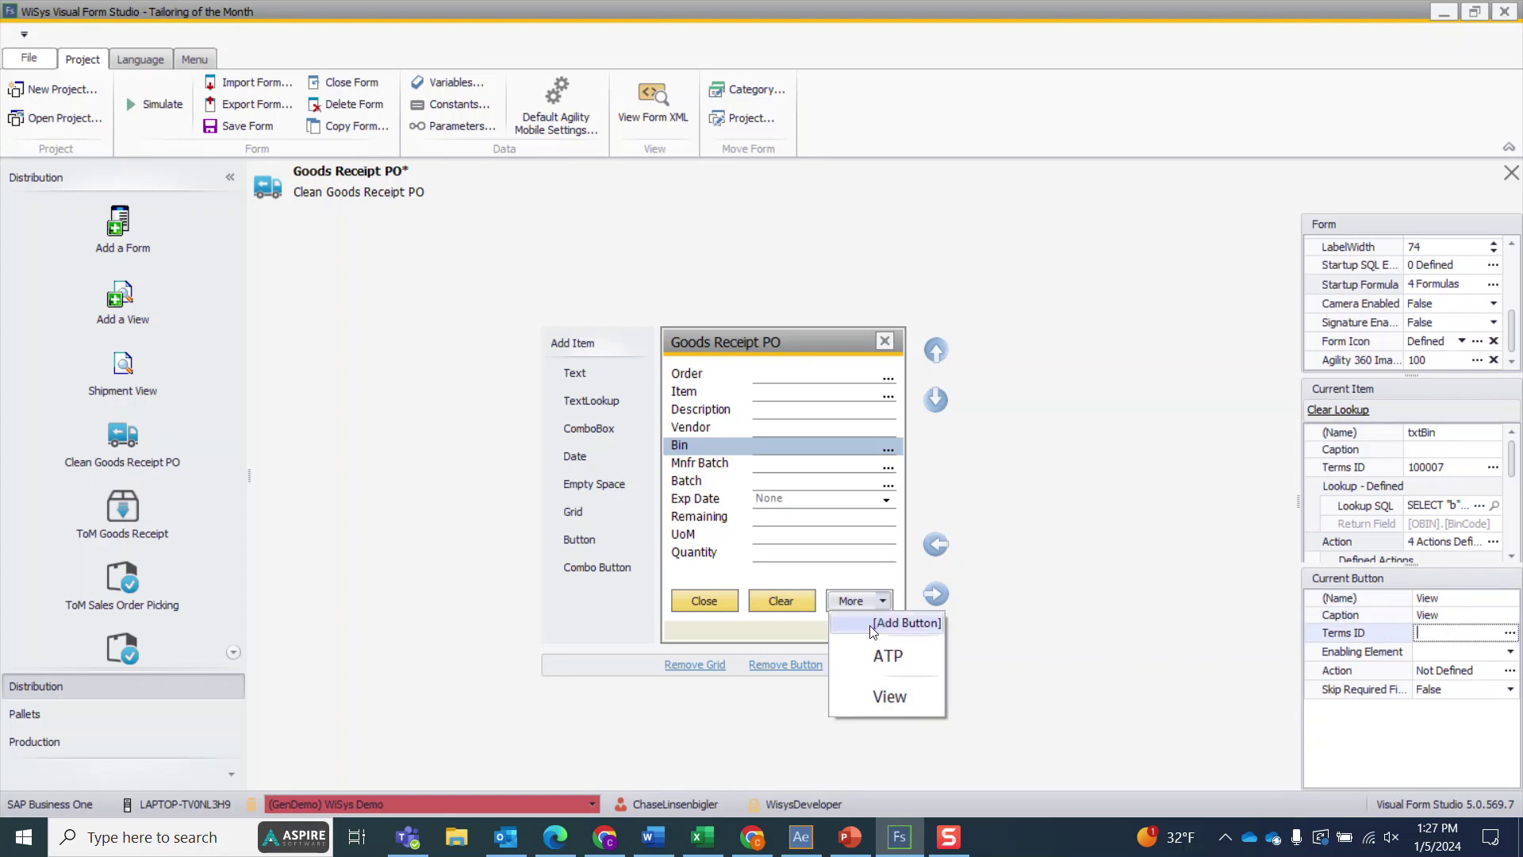
click(872, 624)
click(1432, 597)
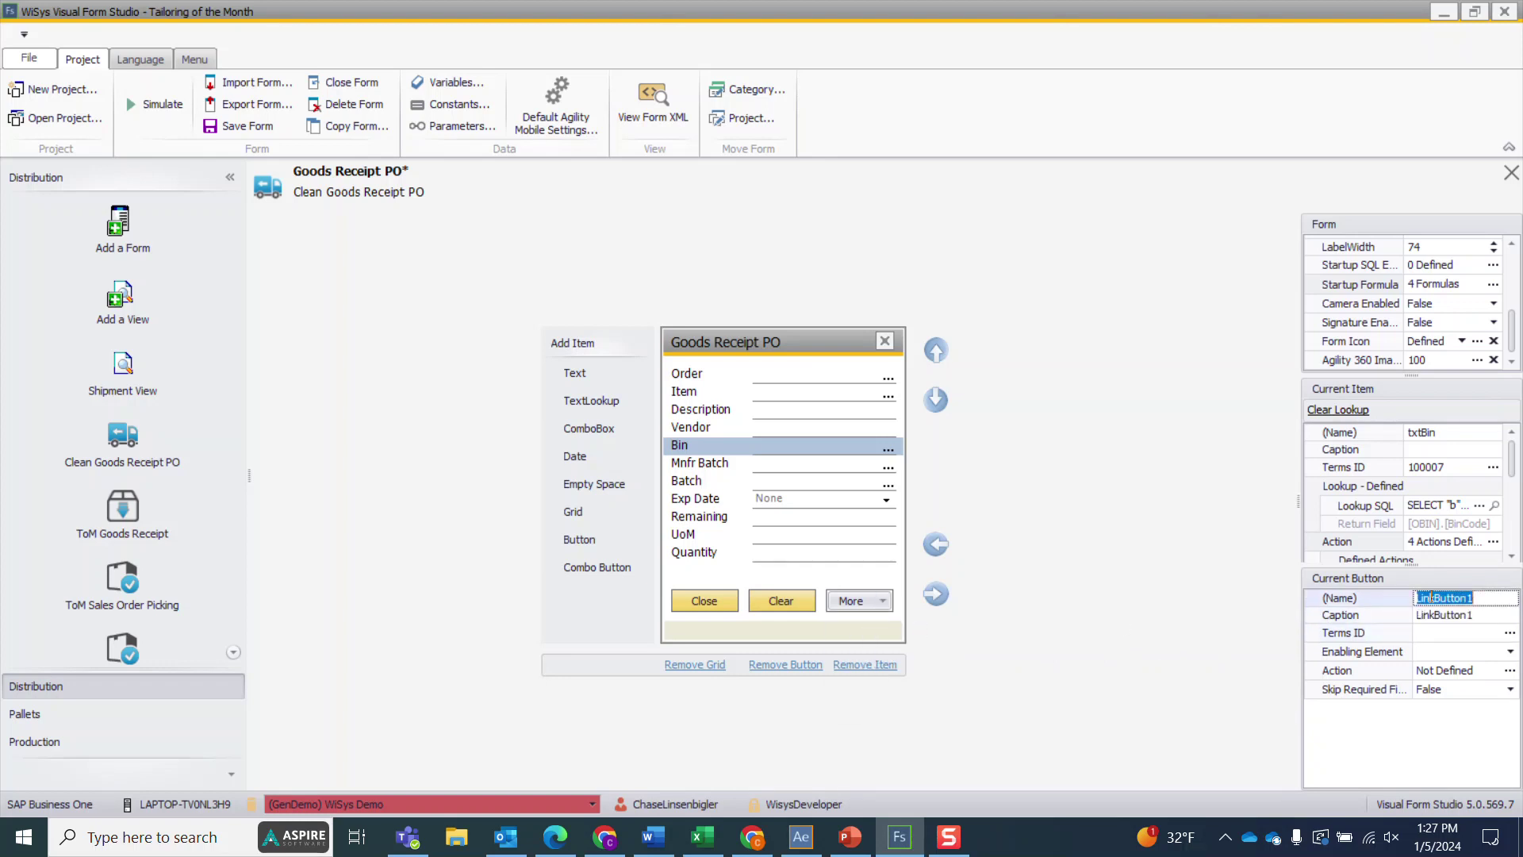
text(Post)
click(1438, 614)
double_click(1437, 614)
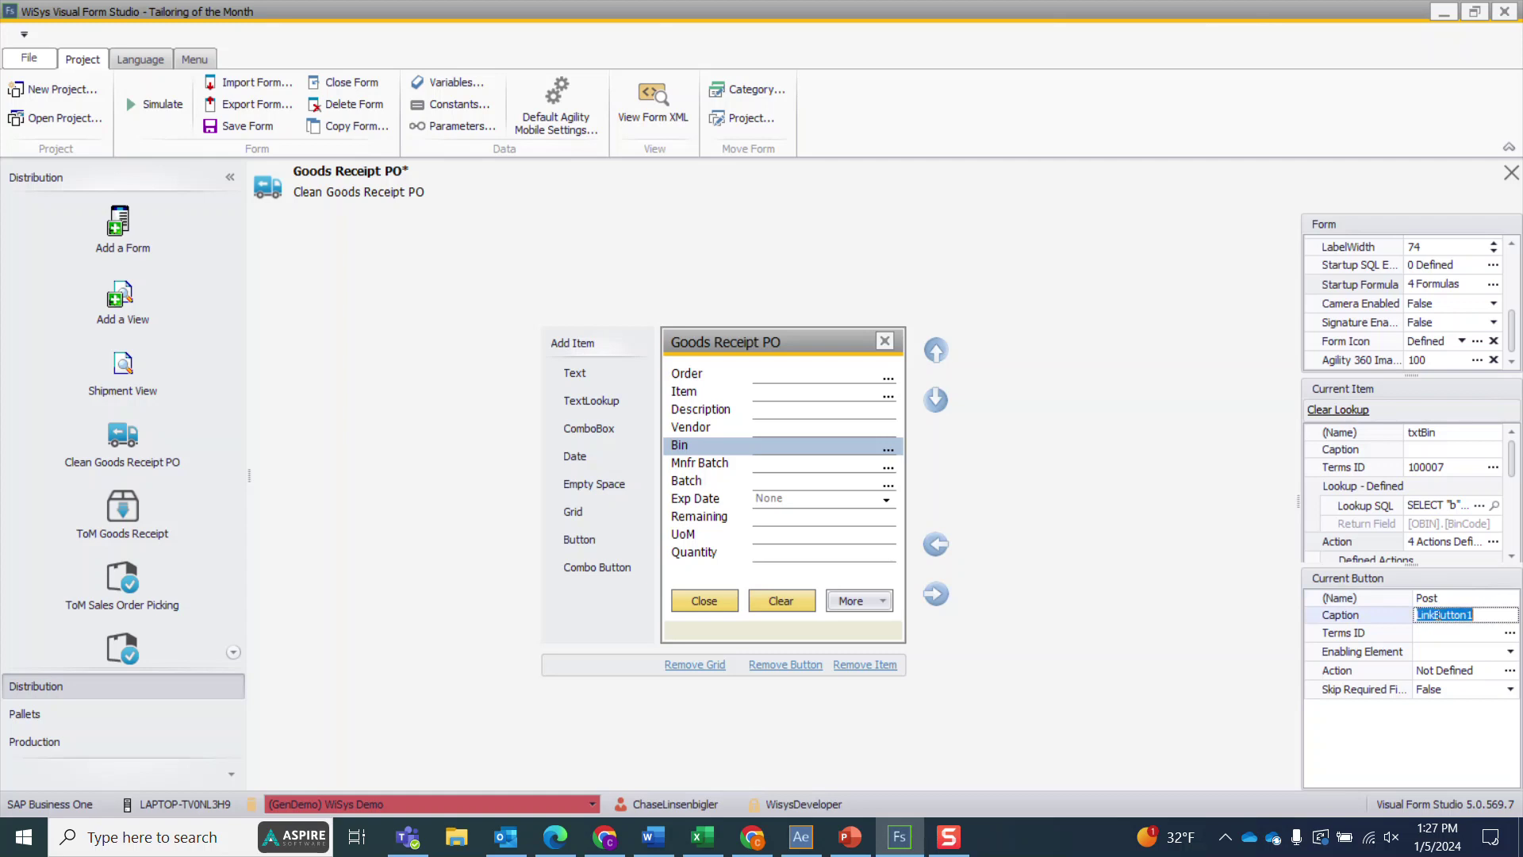
text(Post)
key(Tab)
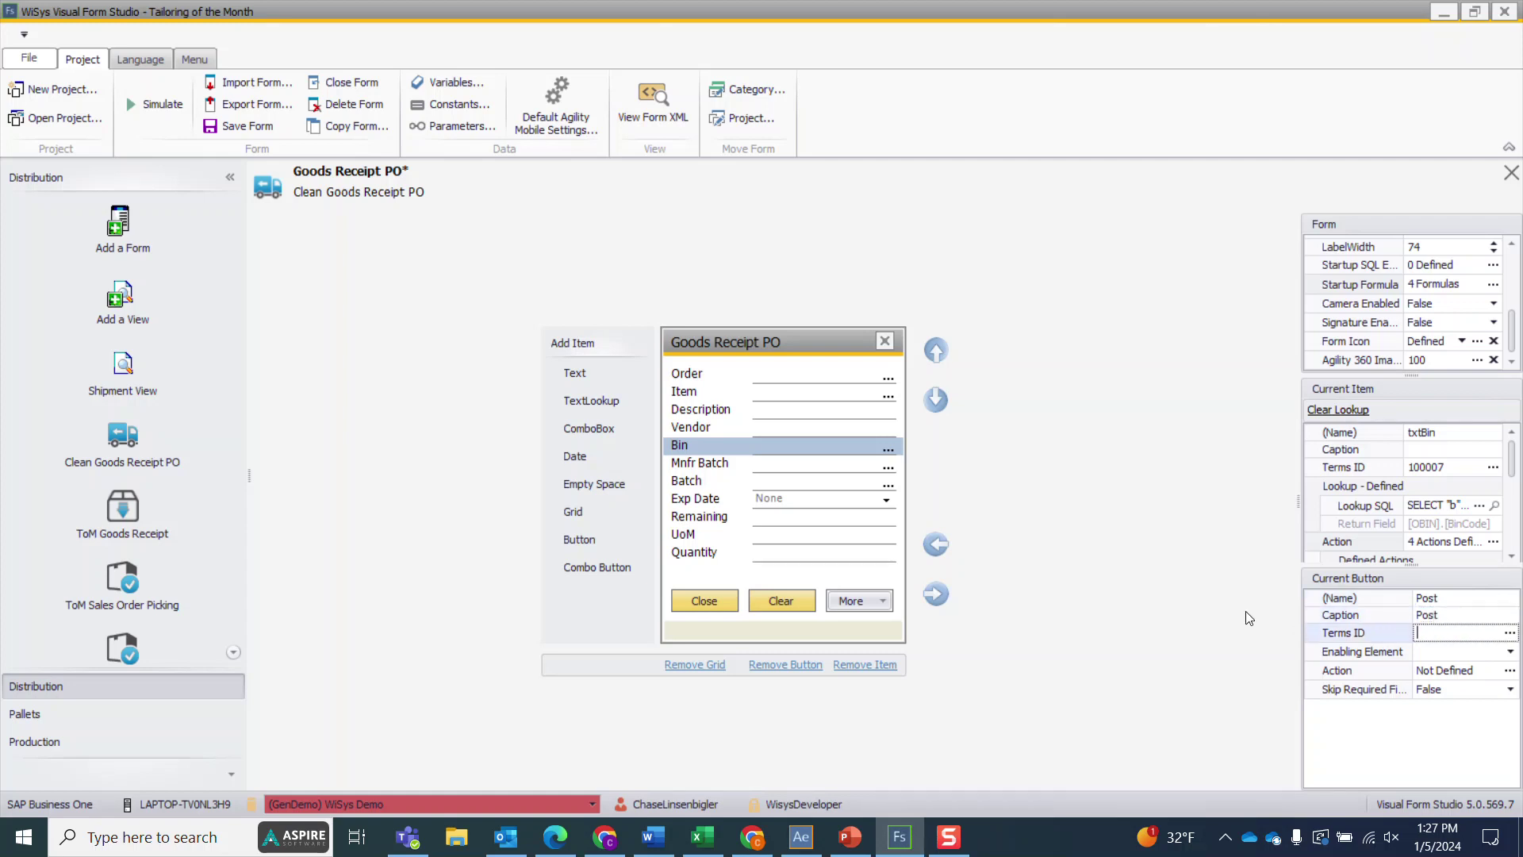
Step: Save the Goods Receipt PO form and close the form simulation
click(885, 602)
click(1041, 485)
click(255, 125)
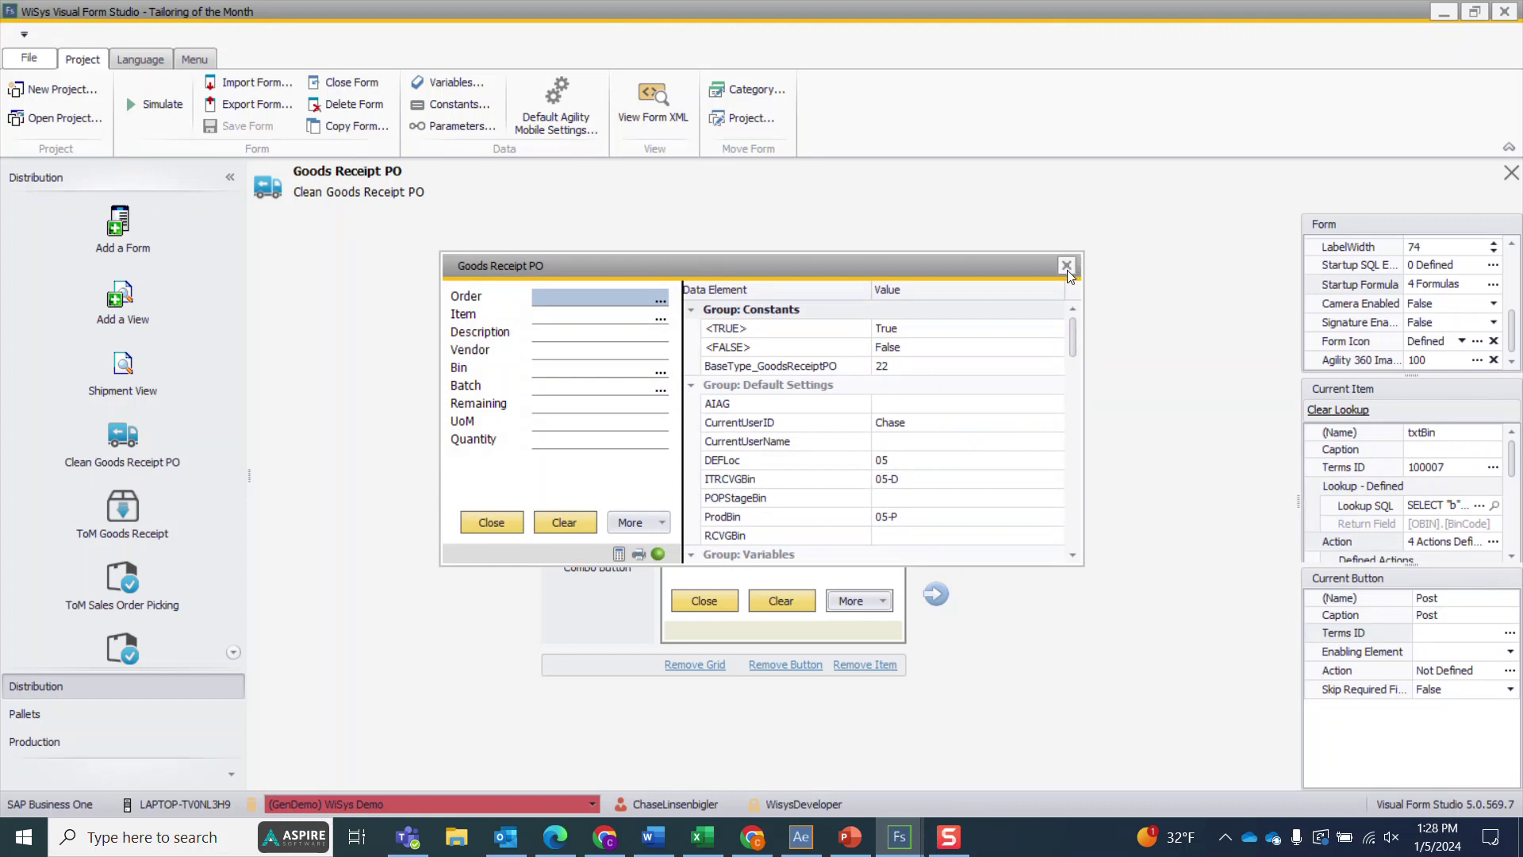
click(1067, 265)
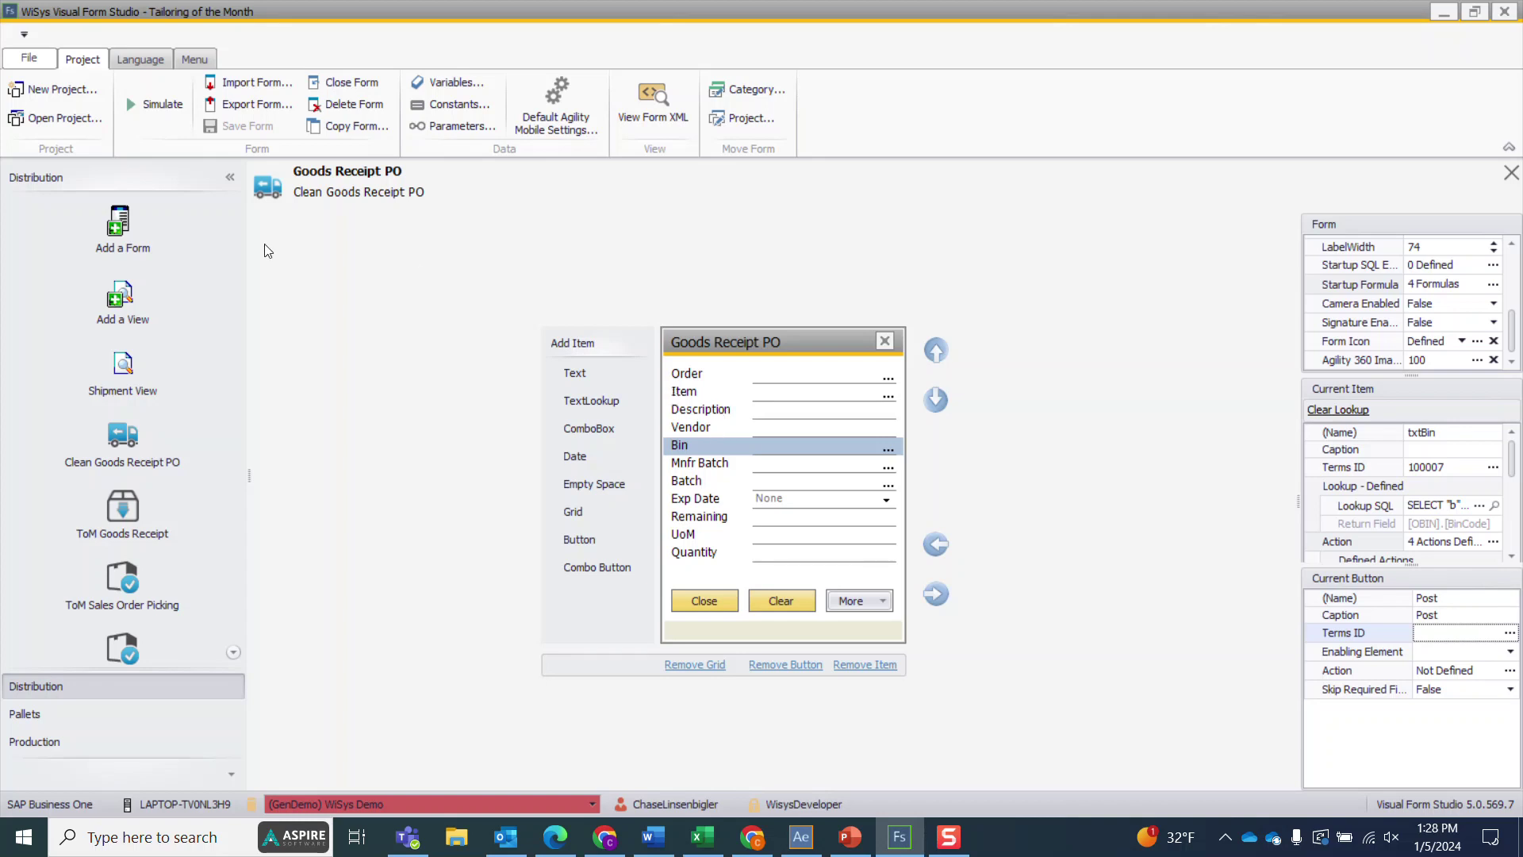
Step: Simulate the form and check the entries of its More combo button
click(157, 104)
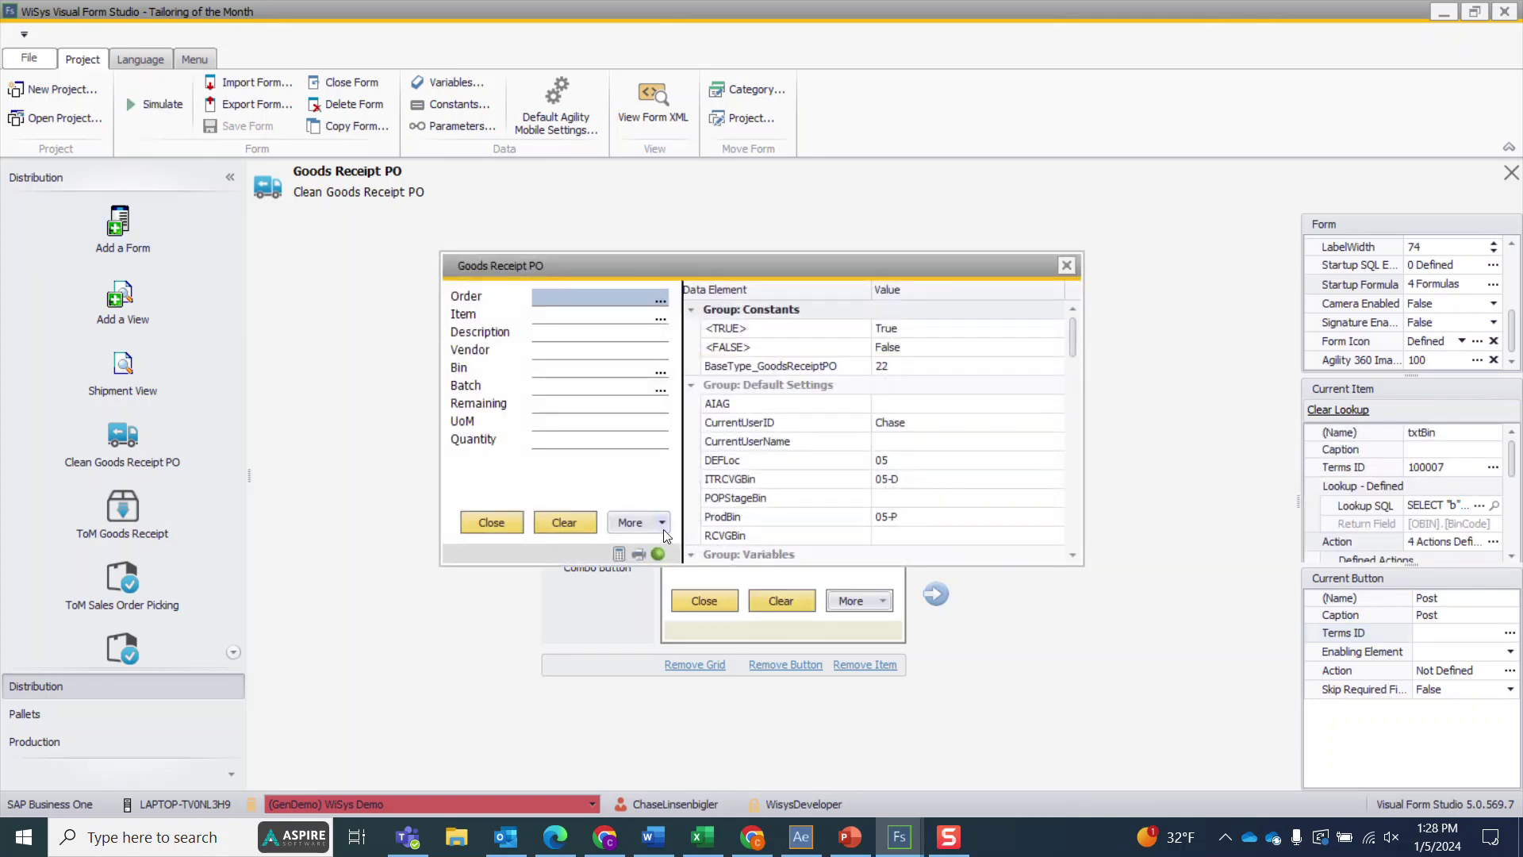
click(662, 522)
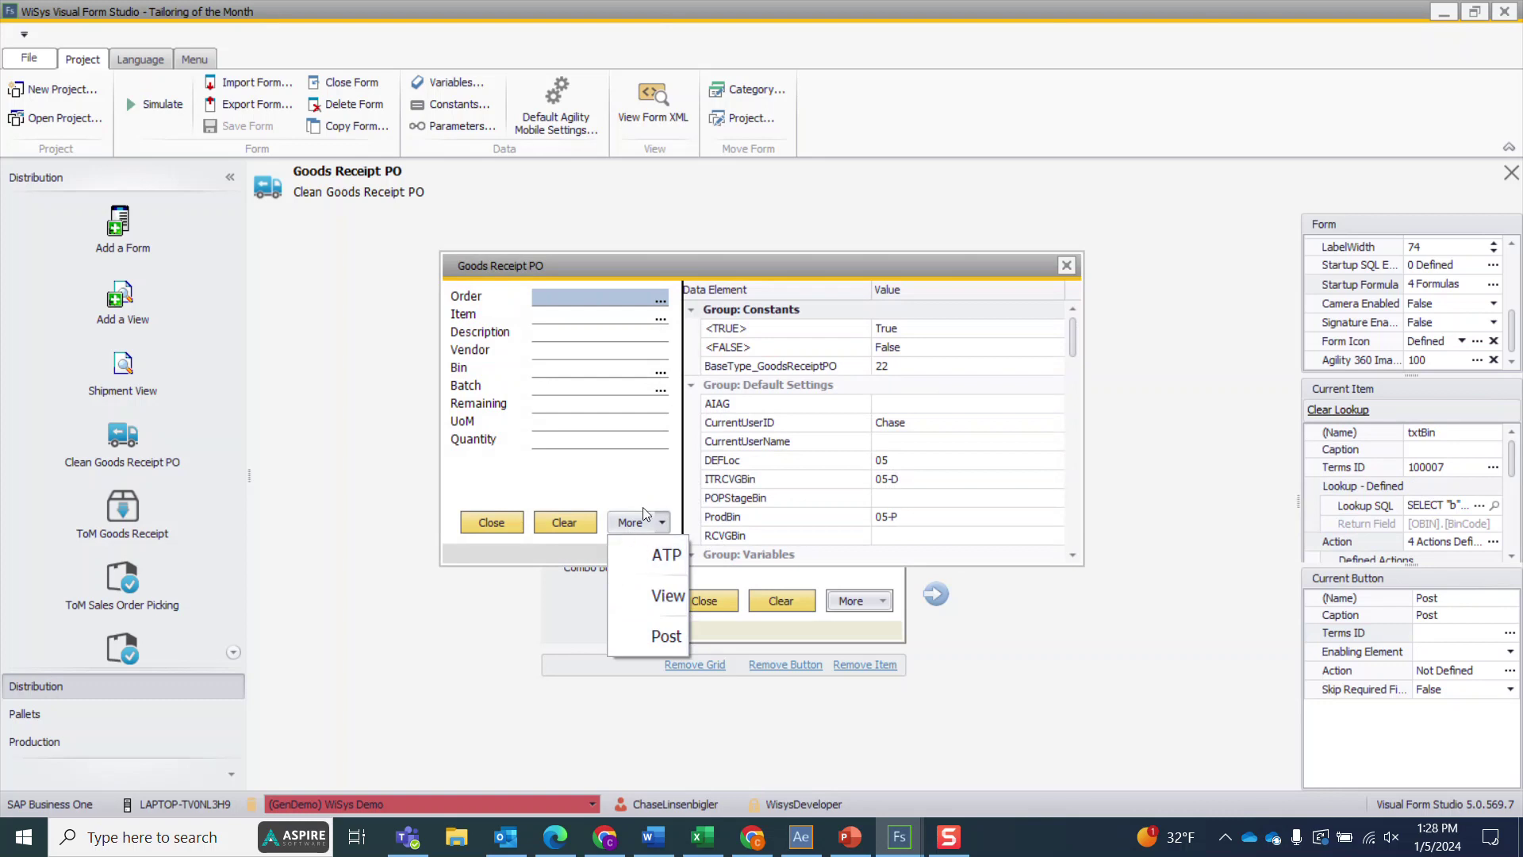
click(644, 434)
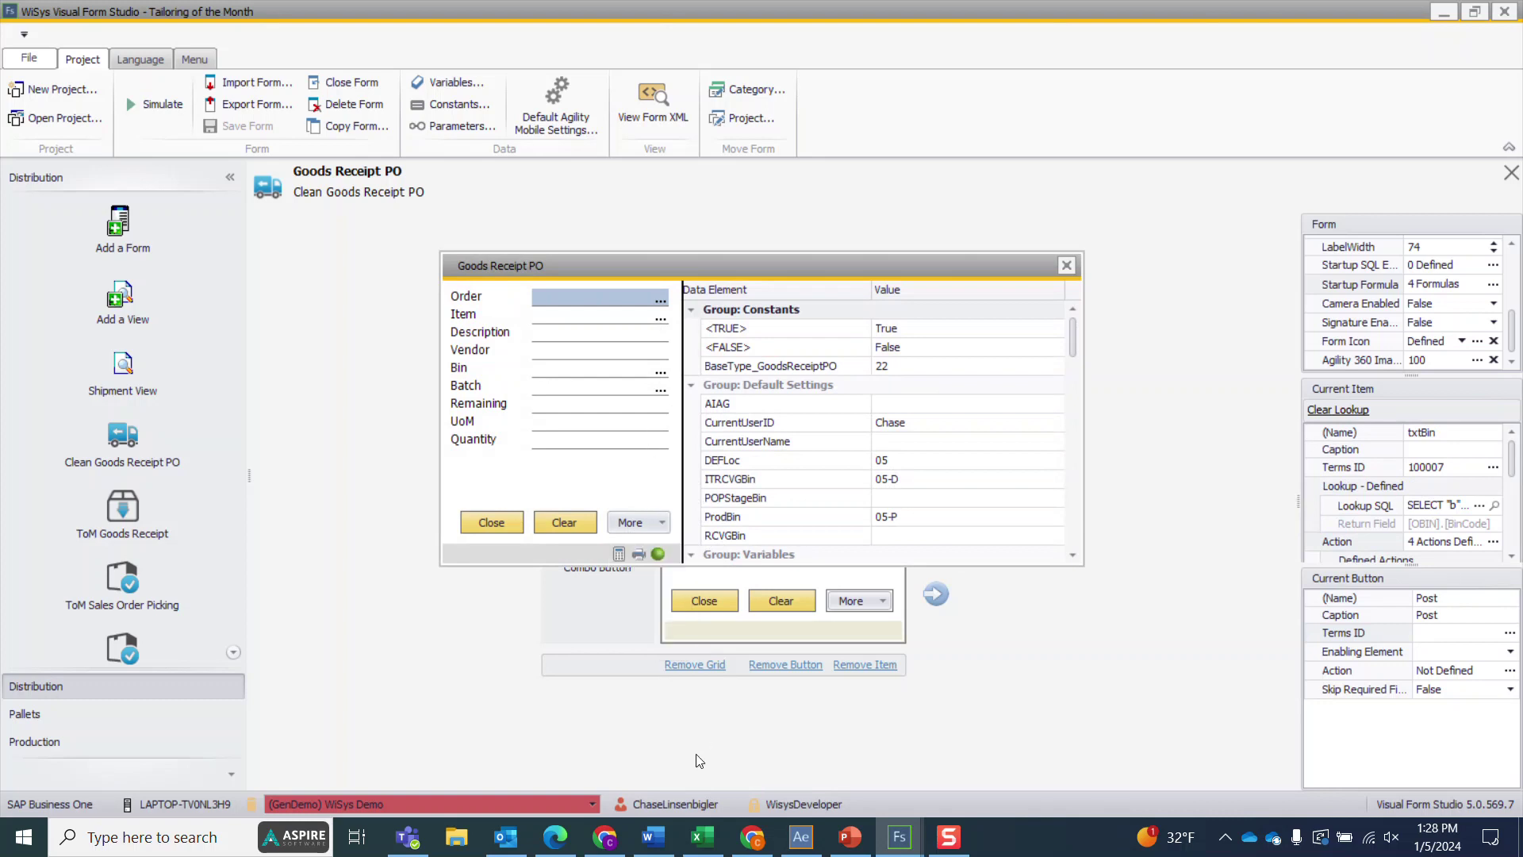
click(660, 522)
click(633, 479)
click(1068, 265)
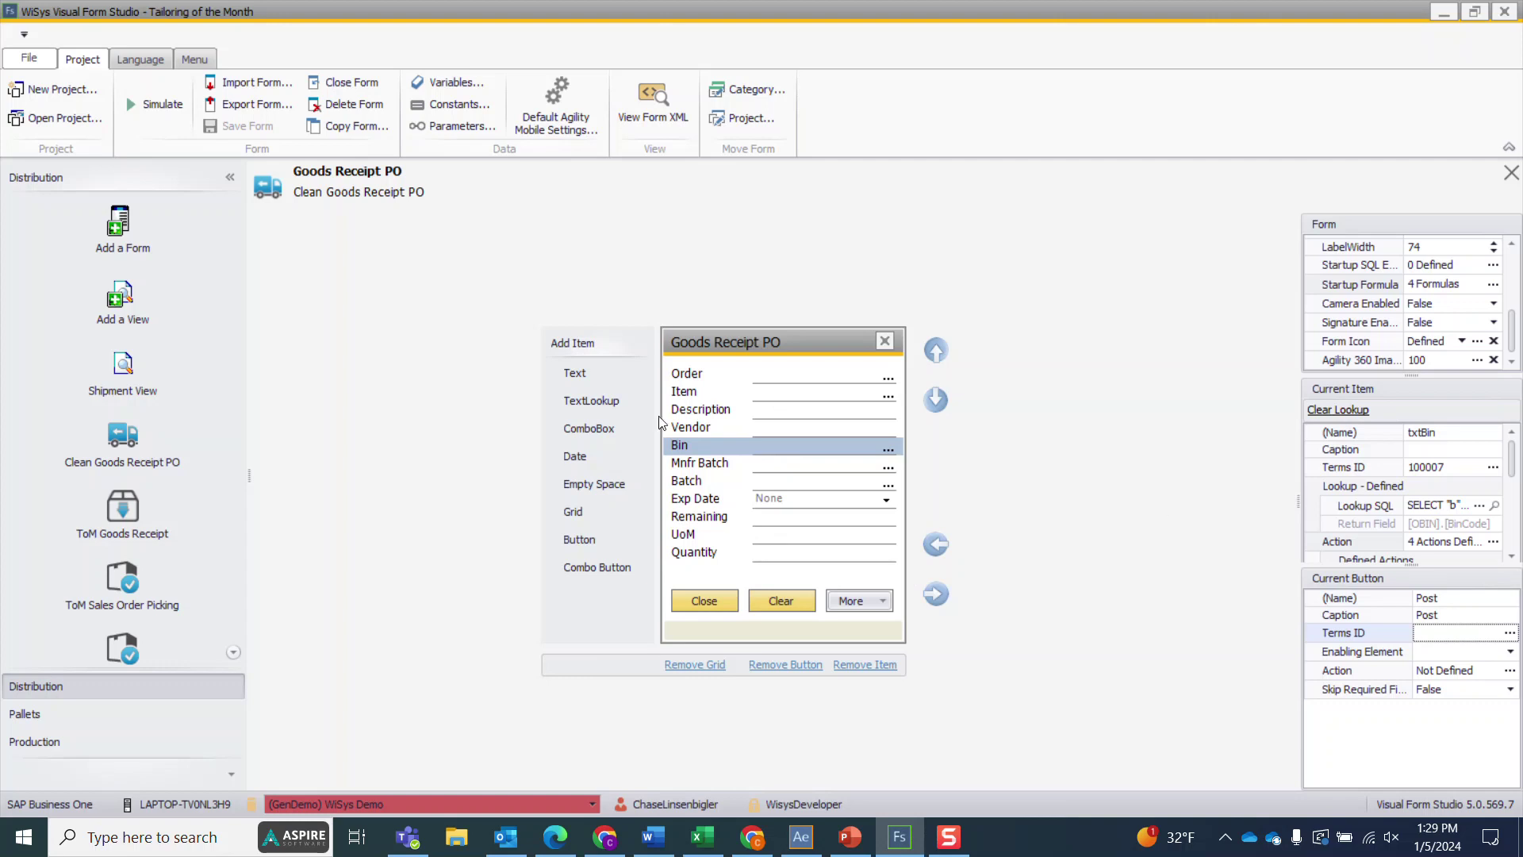
Step: Add a grid to the form and remove the UoM field
click(704, 425)
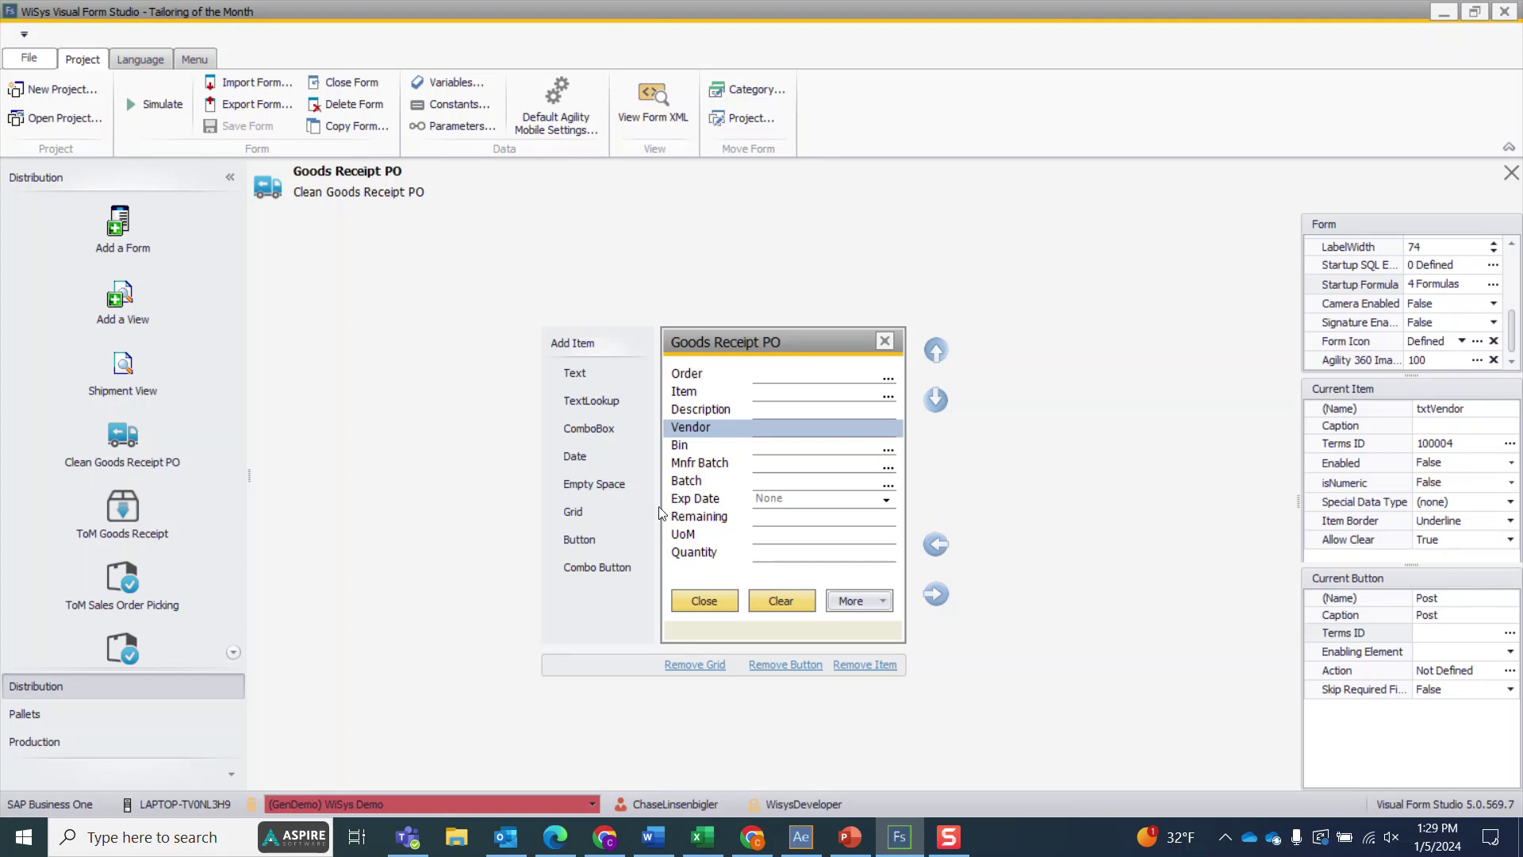
click(573, 512)
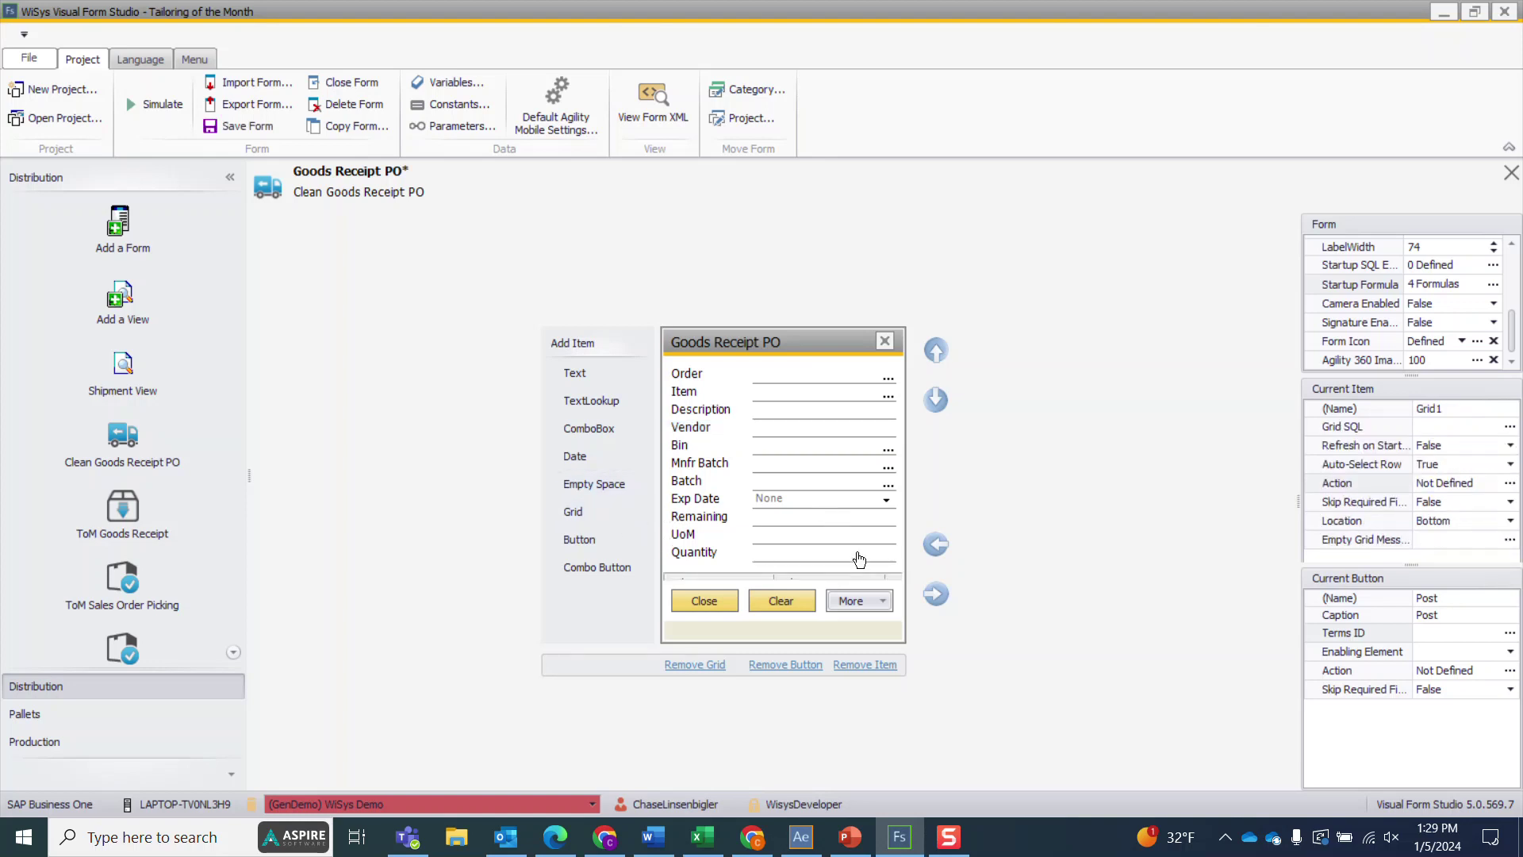
click(746, 555)
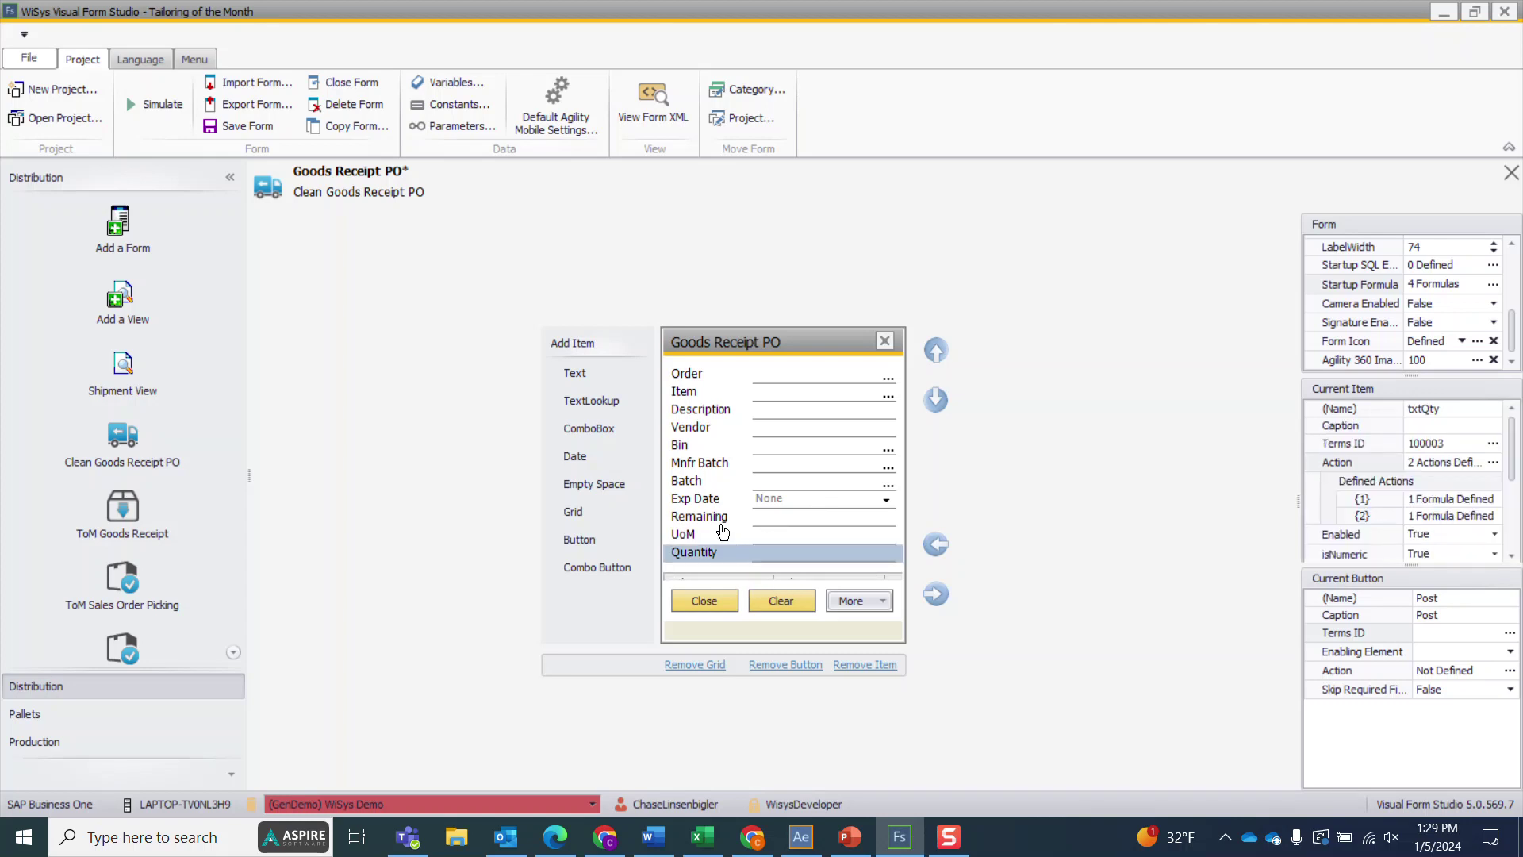
click(721, 525)
click(720, 534)
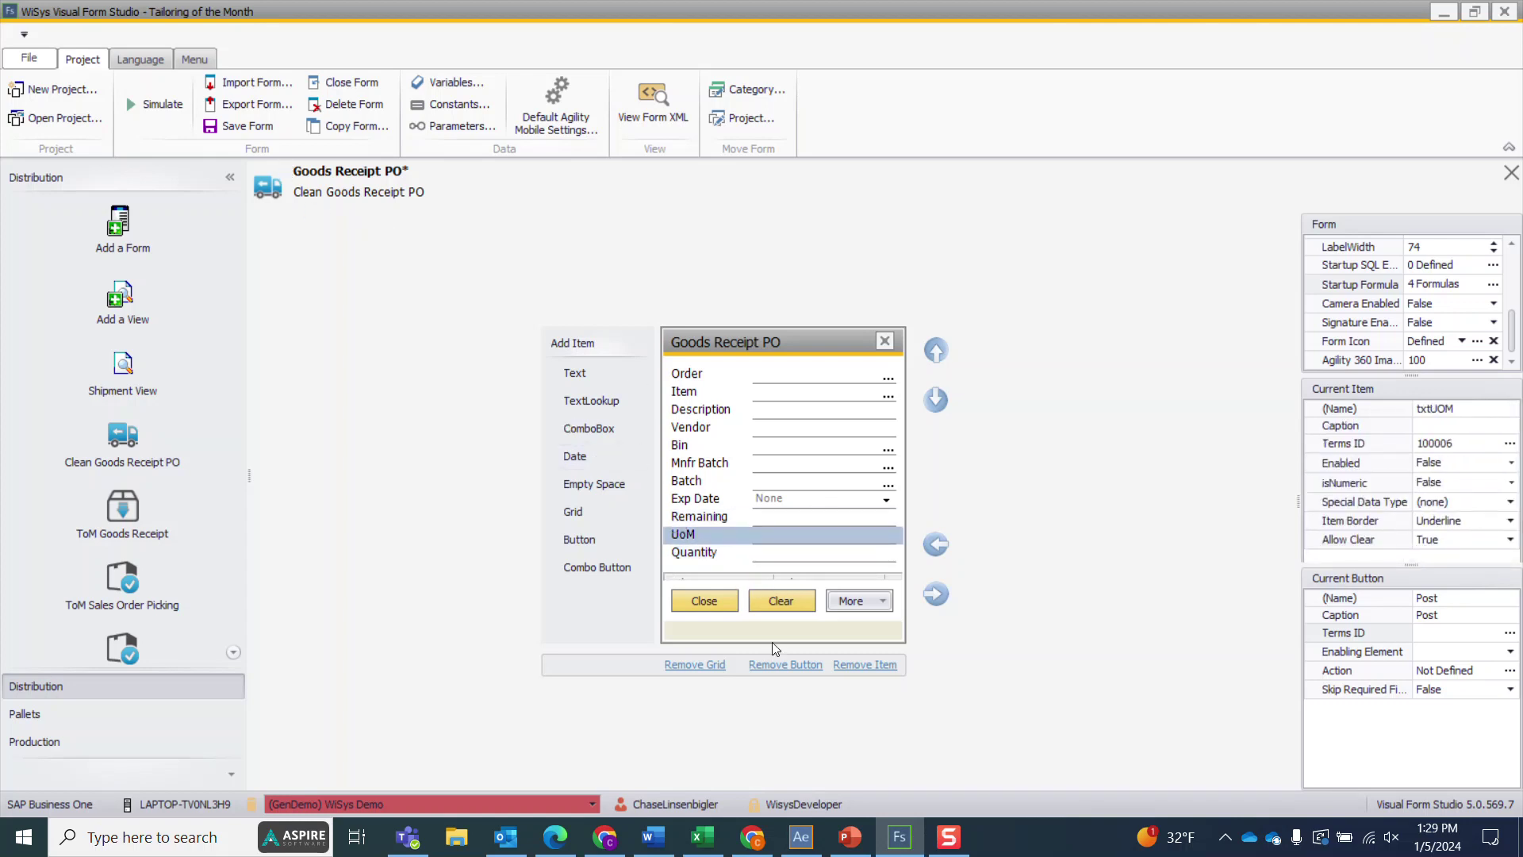
click(865, 665)
Step: Remove the Vendor and Description fields from the form
click(724, 429)
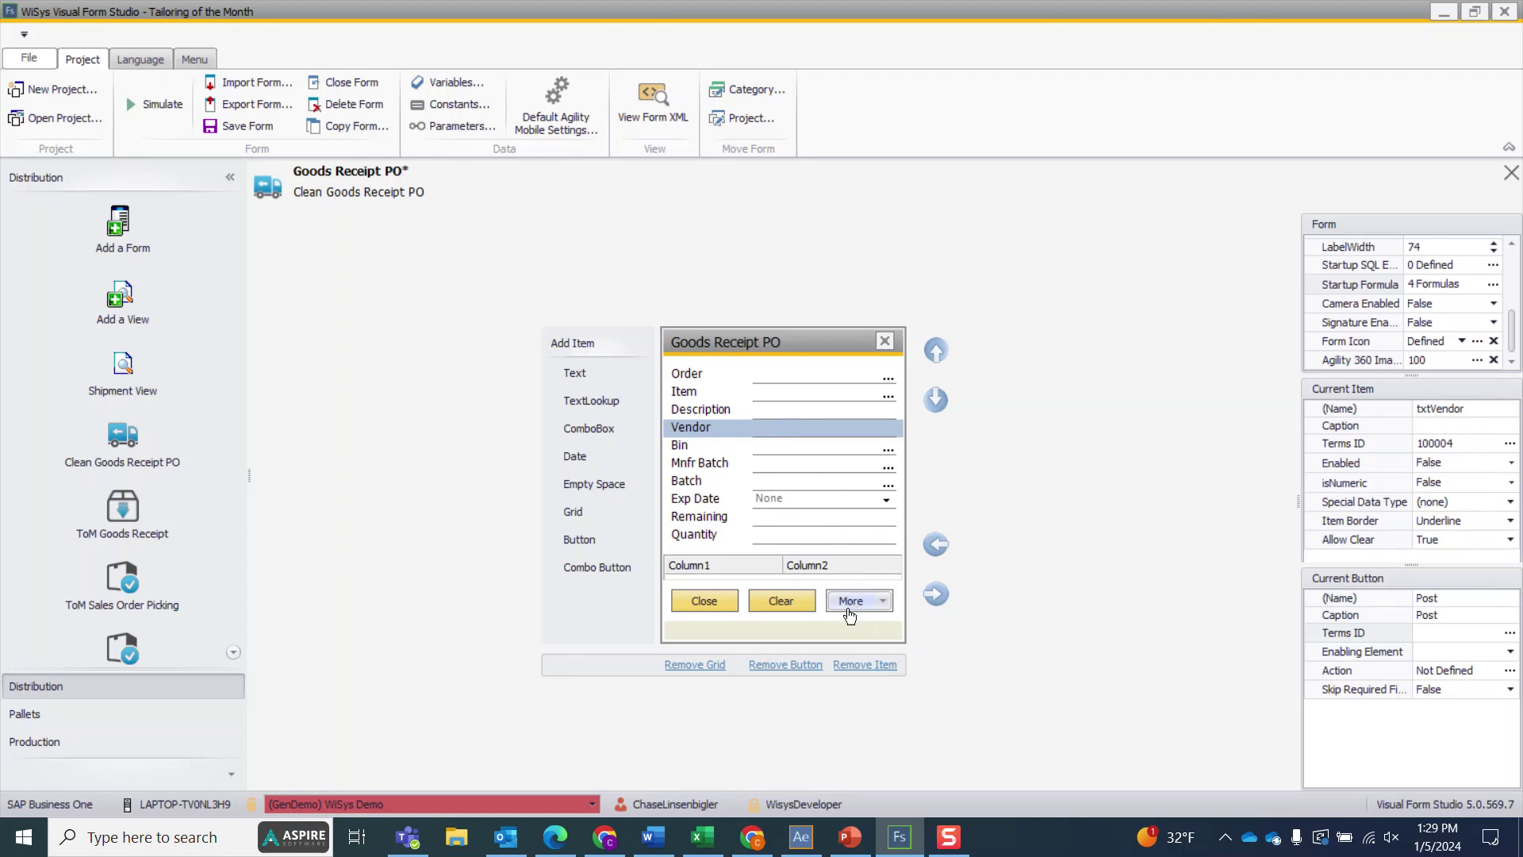
click(860, 666)
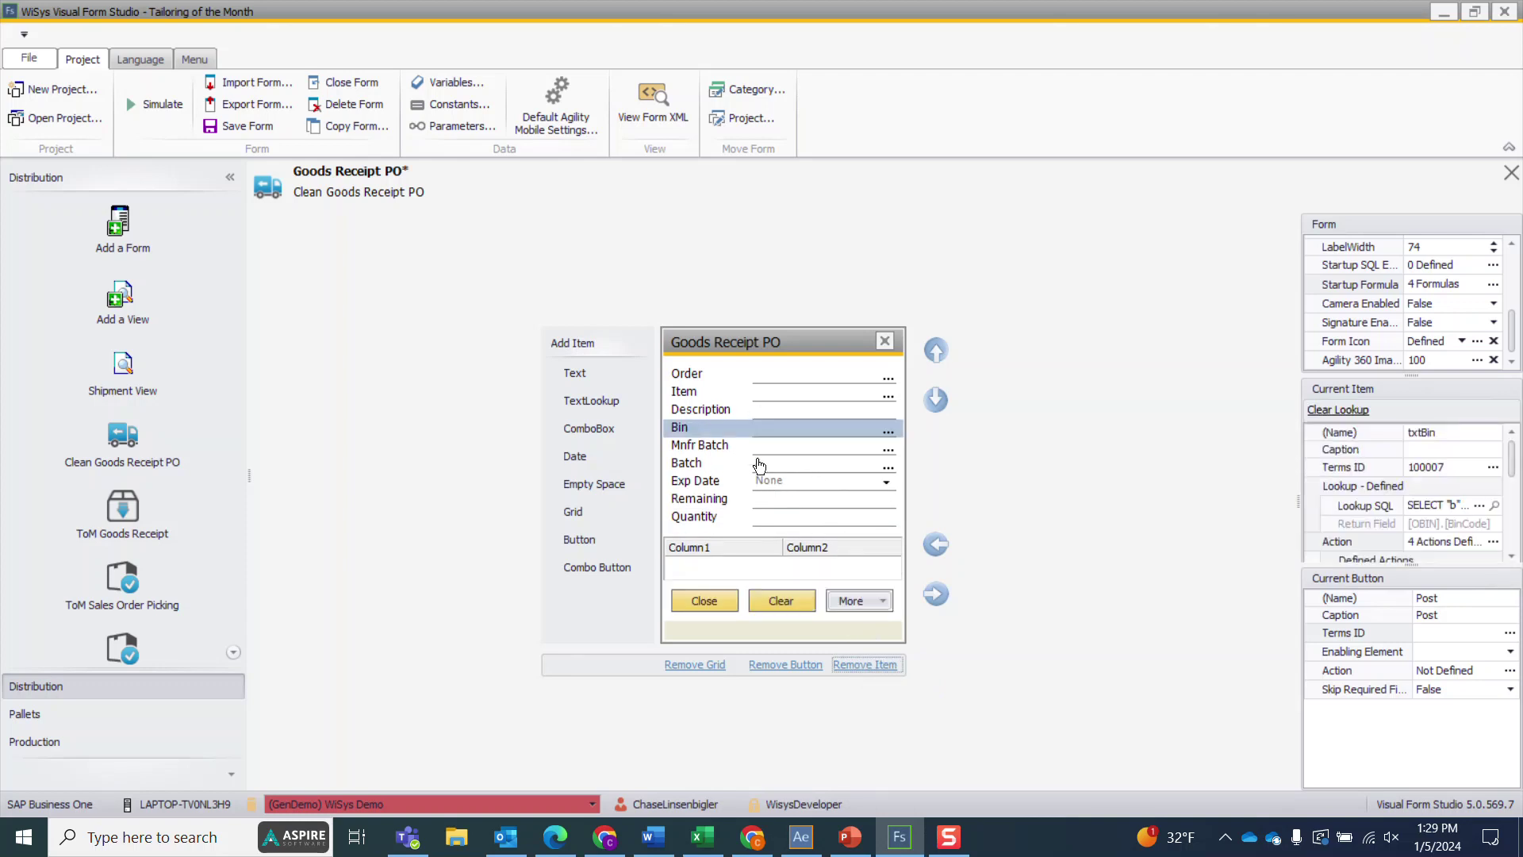
click(859, 666)
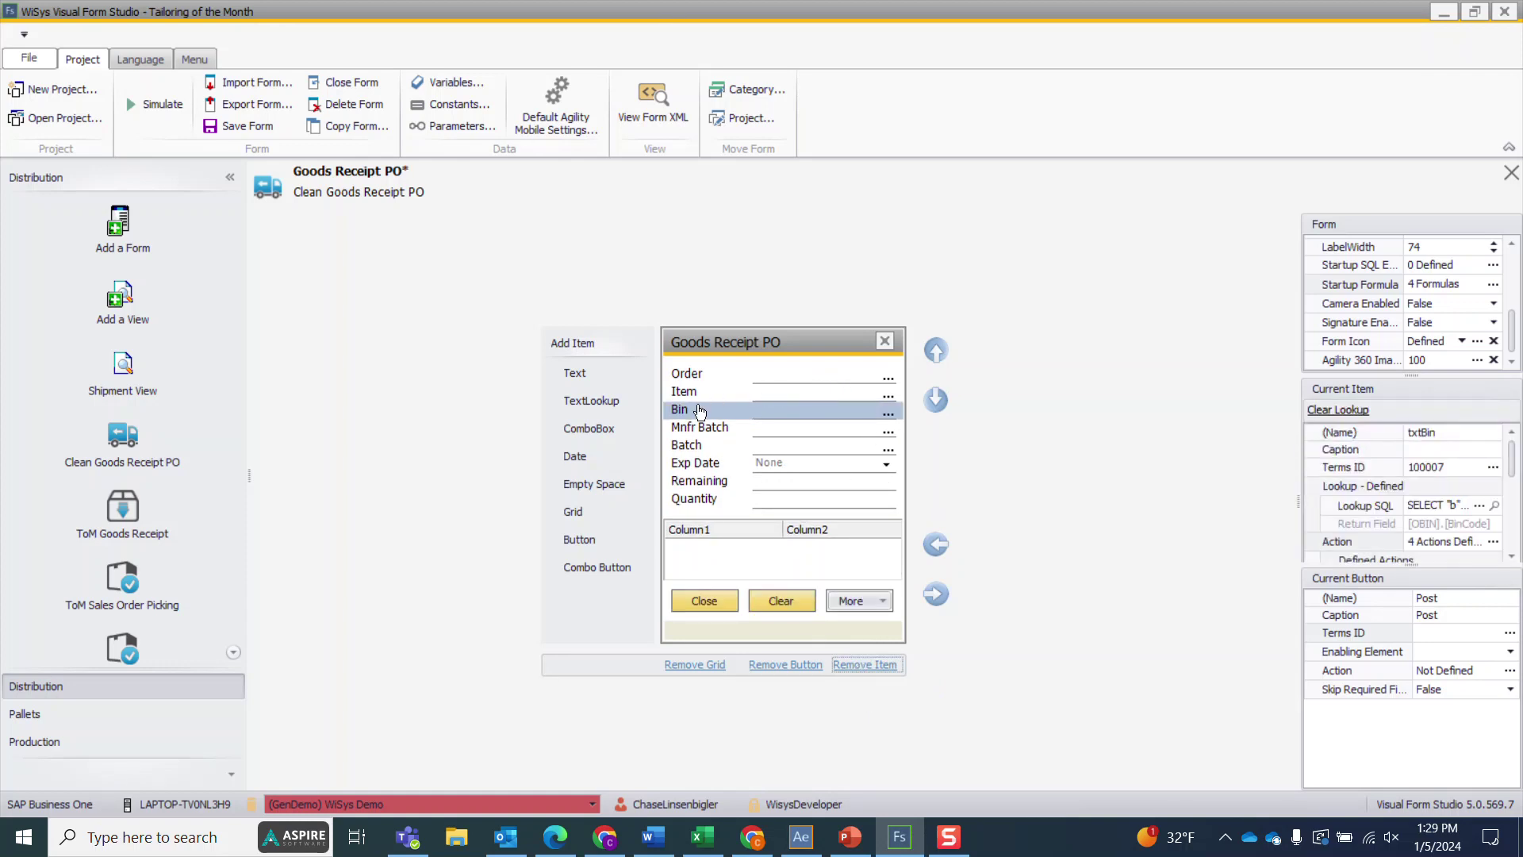
Step: Start an advanced SQL query for the new grid that selects ItemName and ItemCode from OITM with a WHERE clause
click(729, 551)
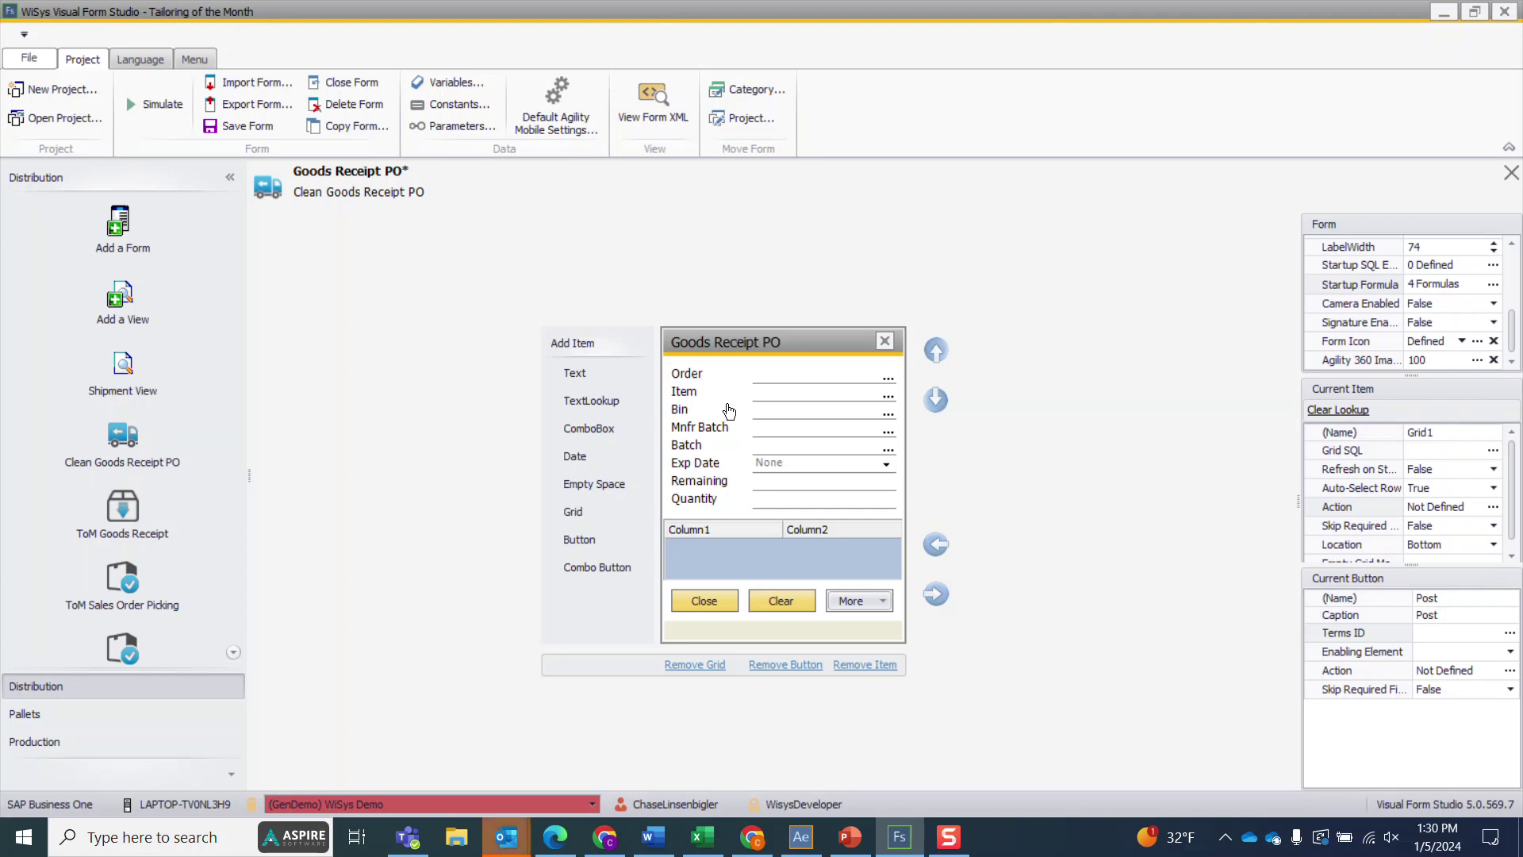
click(1493, 450)
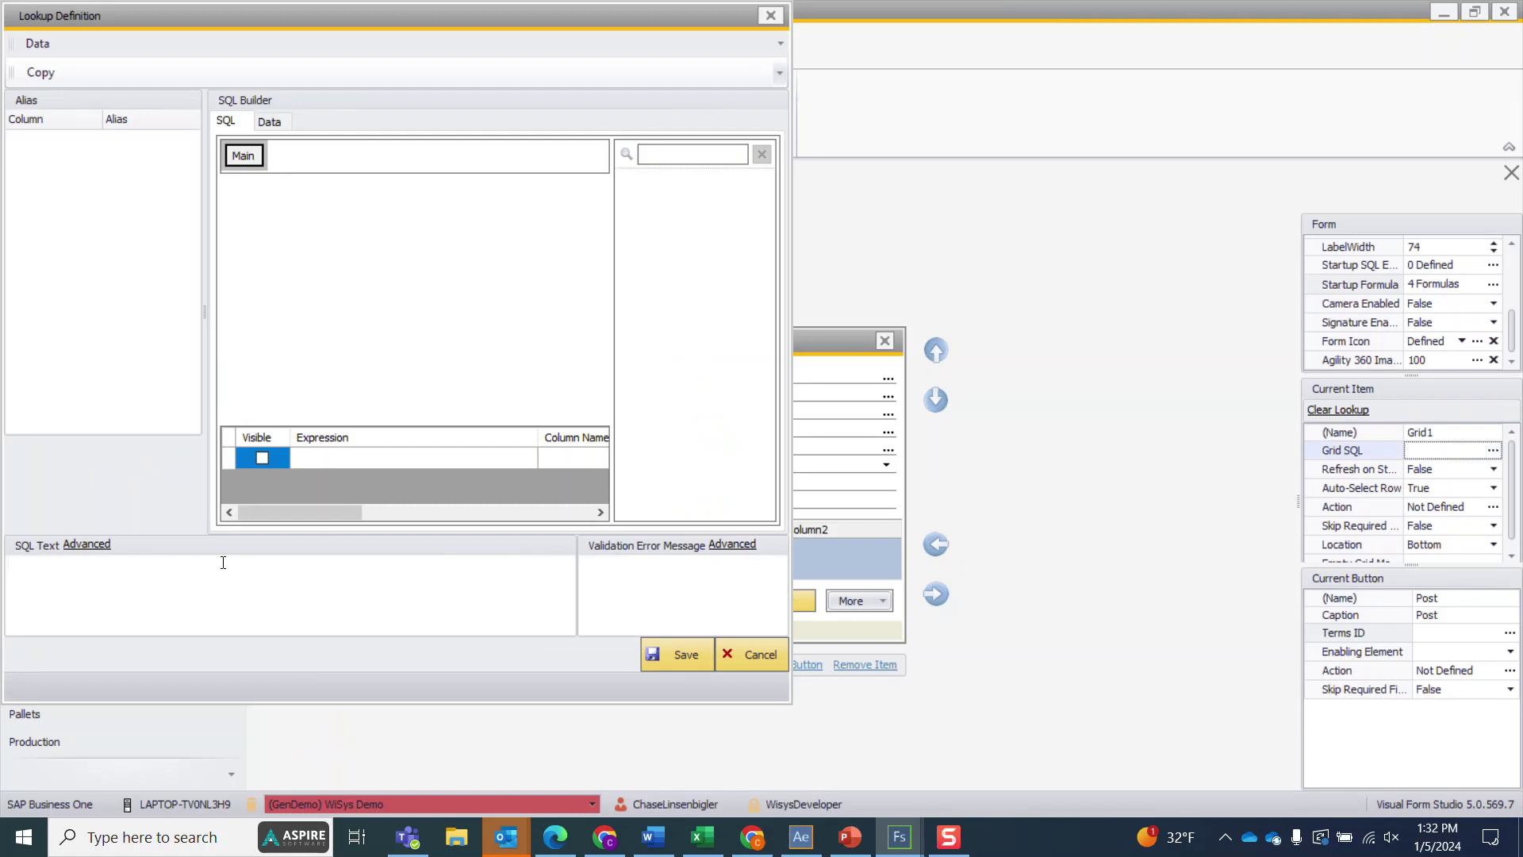
click(100, 546)
text(Select)
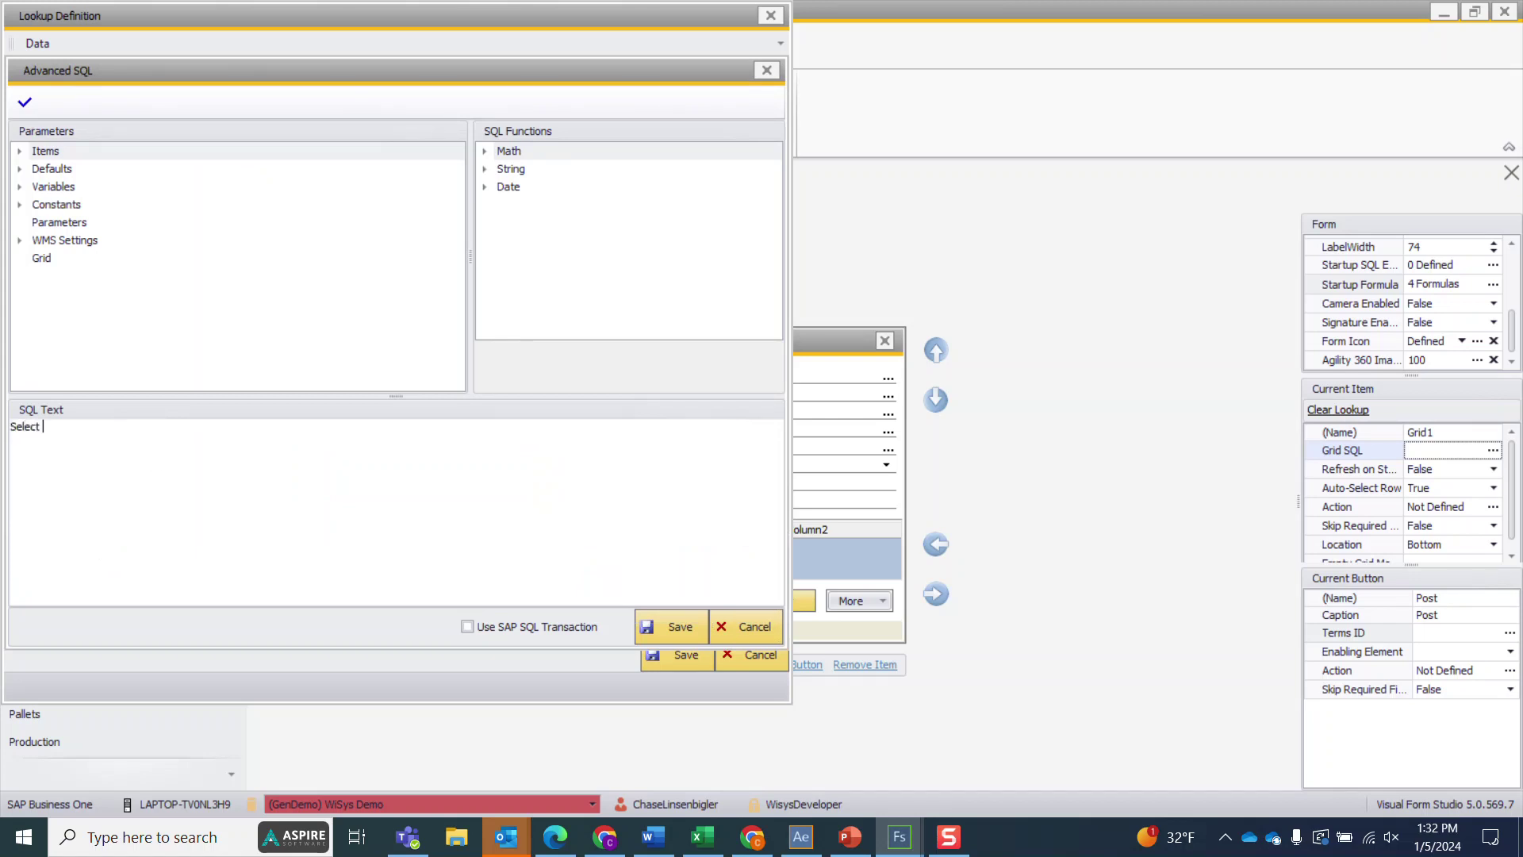
text( ItemName, ItemCode FROm OIT)
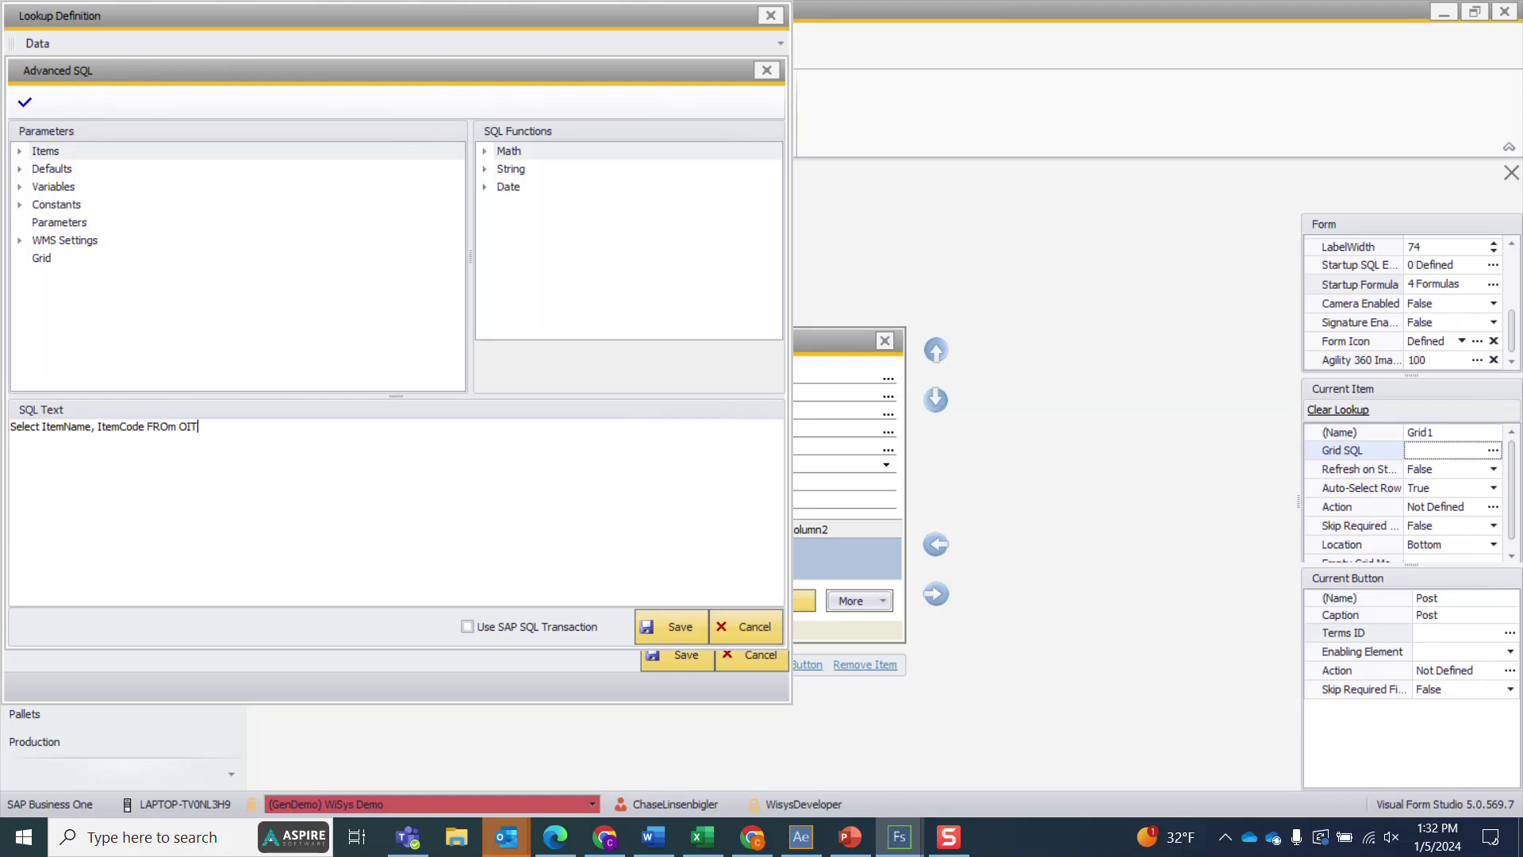
text(M WHERE)
click(179, 427)
key(BackSpace)
text(M)
click(308, 424)
text(ItemCode =)
click(20, 151)
double_click(73, 187)
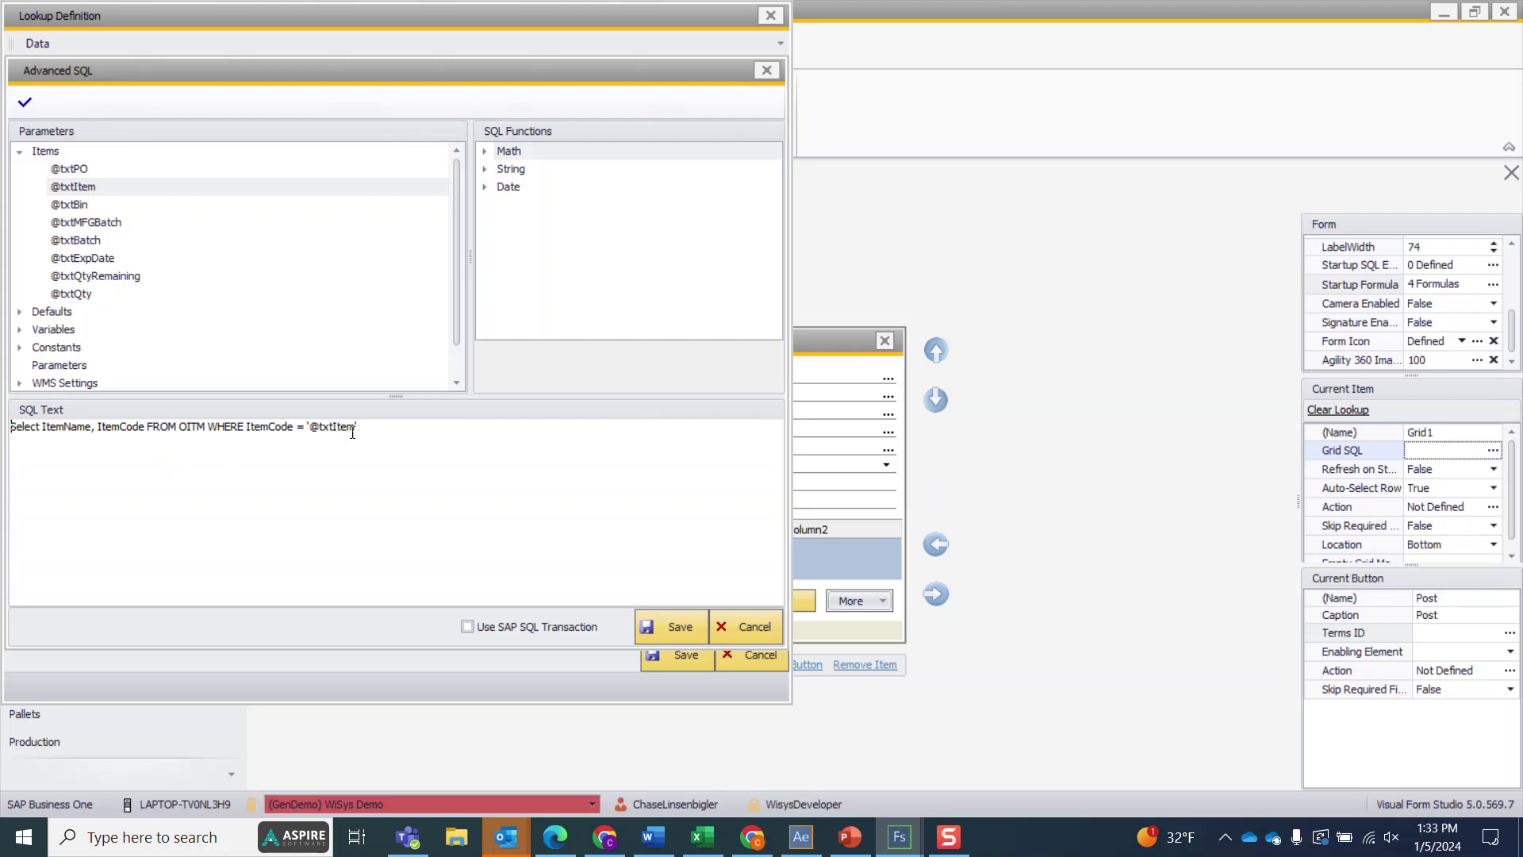
Step: Remove ItemCode from the columns selected by the grid query and save the advanced SQL
double_click(114, 426)
key(BackSpace)
key(BackSpace)
key(BackSpace)
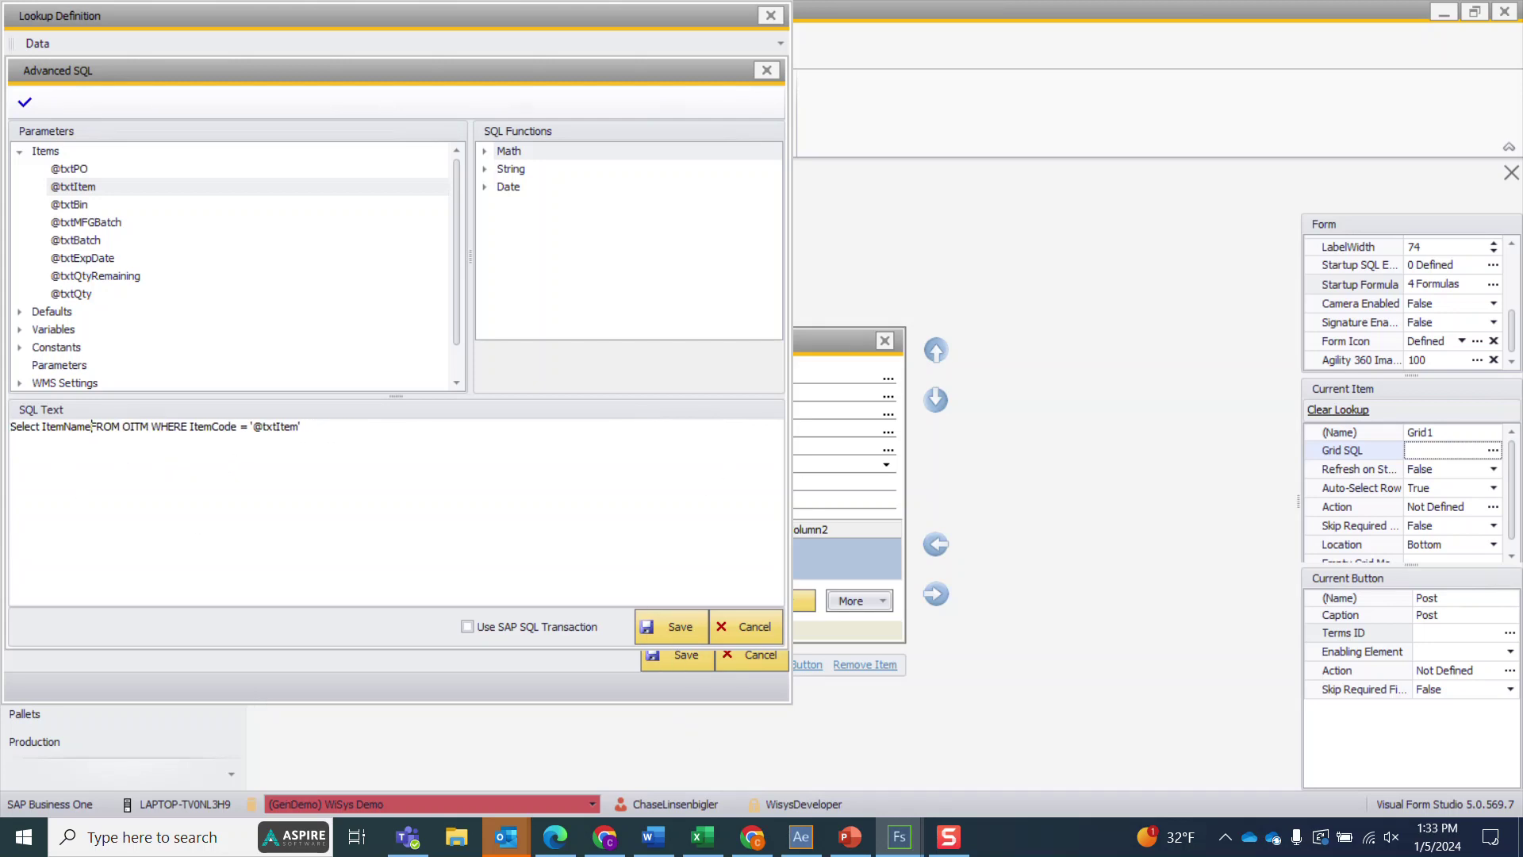
click(692, 623)
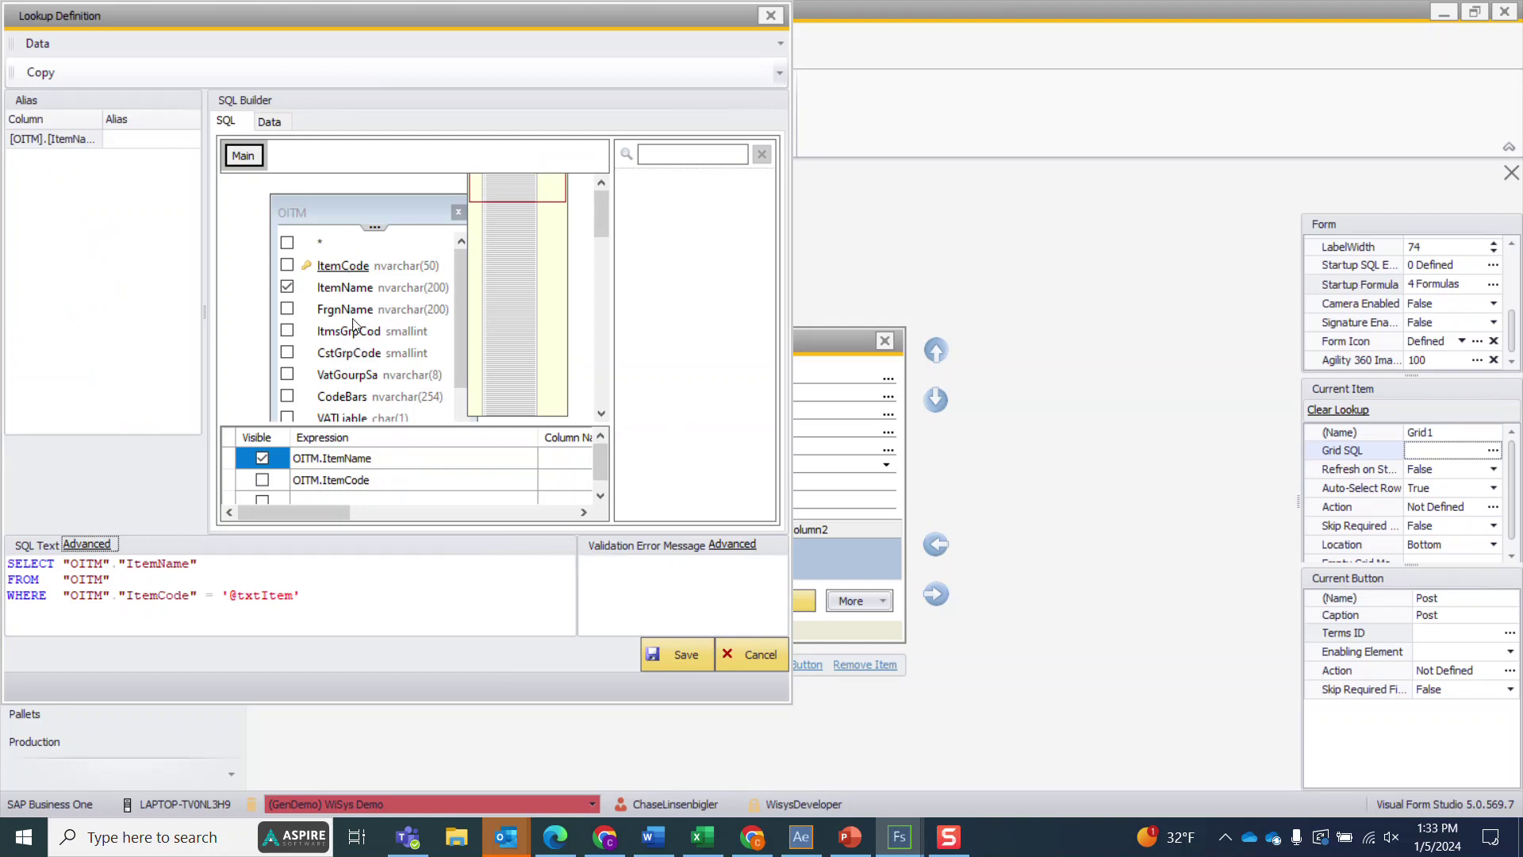
Step: Add the ItmsGrpCod and PrchseItem columns from OITM to the grid query and save the lookup definition
click(287, 331)
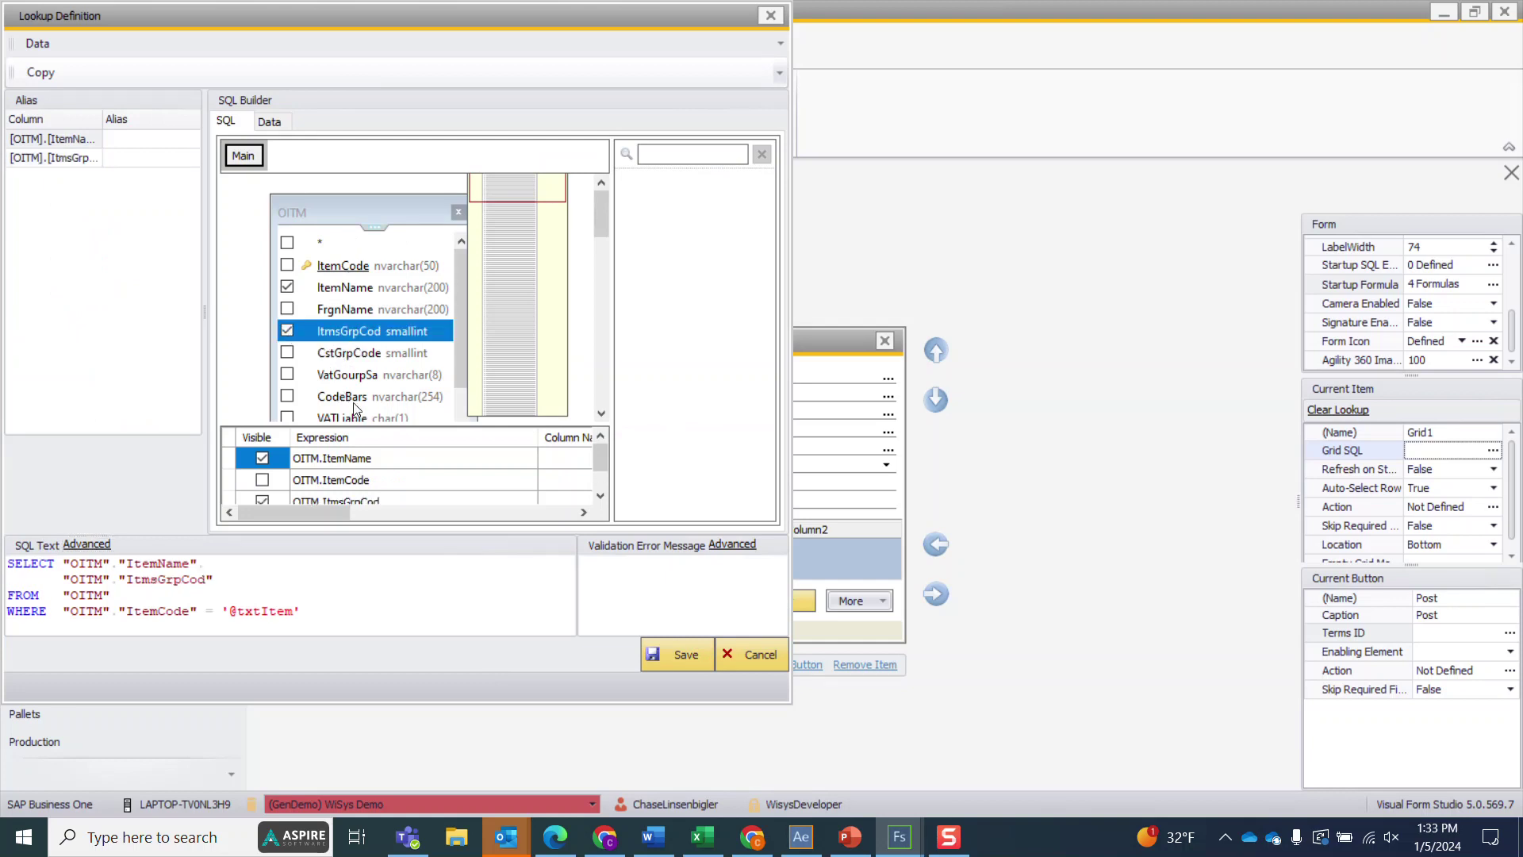
scroll(336, 374, down, 1)
scroll(336, 373, down, 2)
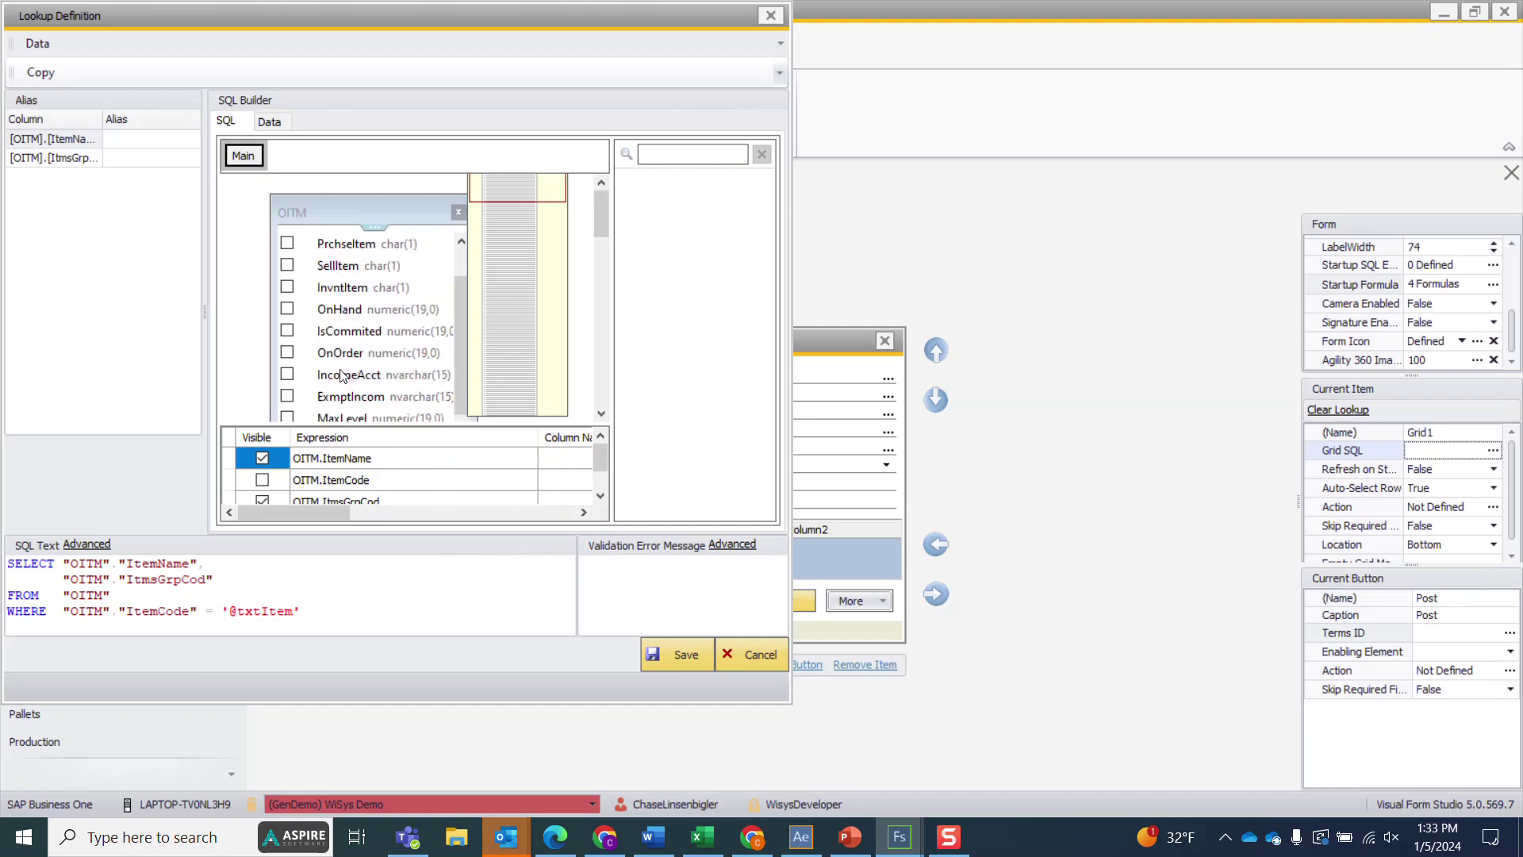
scroll(341, 375, down, 3)
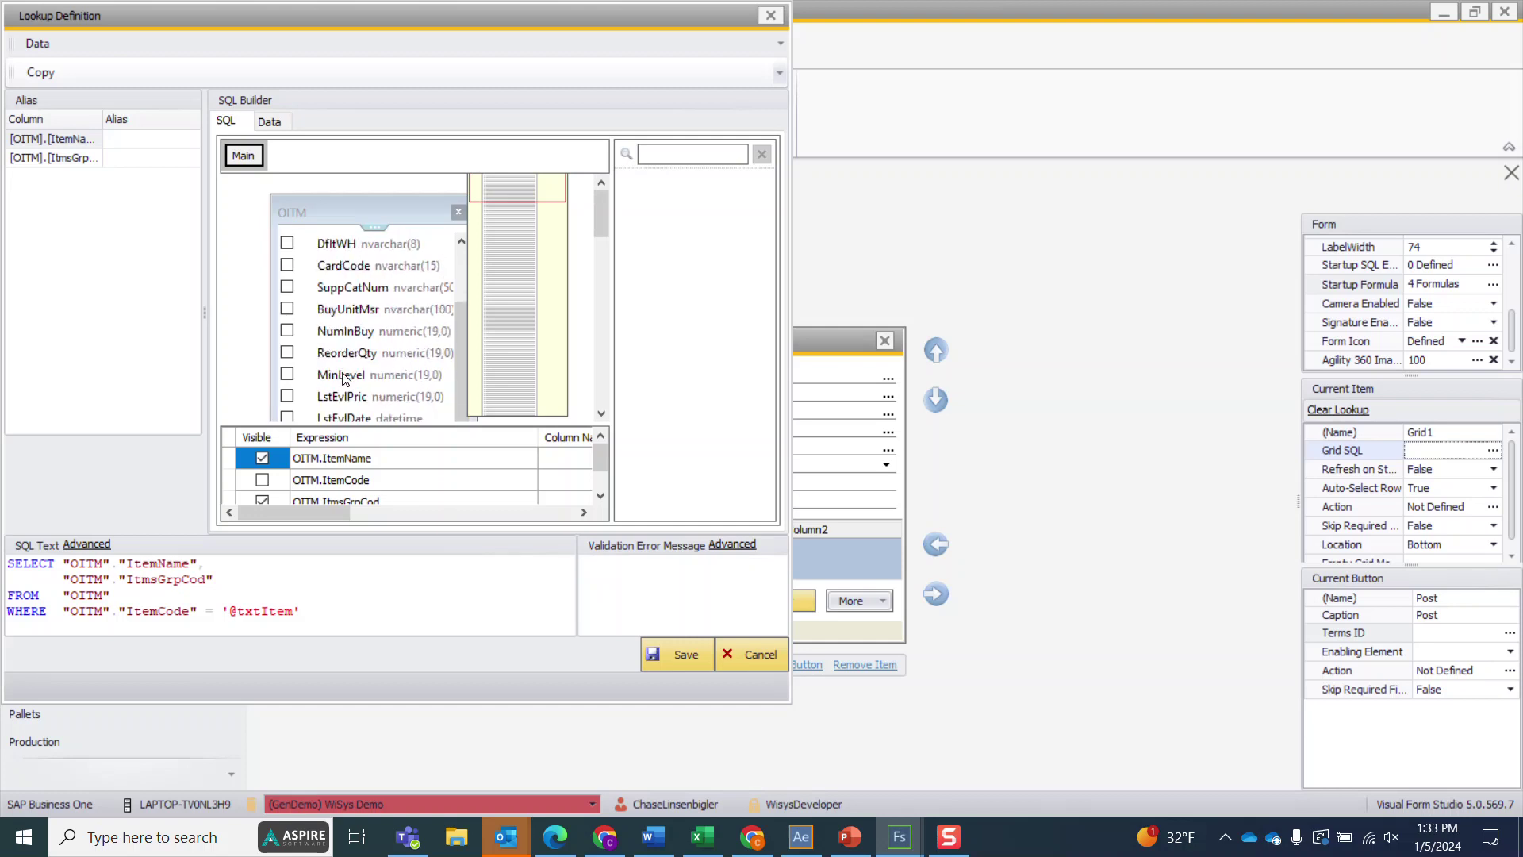
scroll(438, 387, up, 2)
scroll(435, 387, up, 1)
click(339, 245)
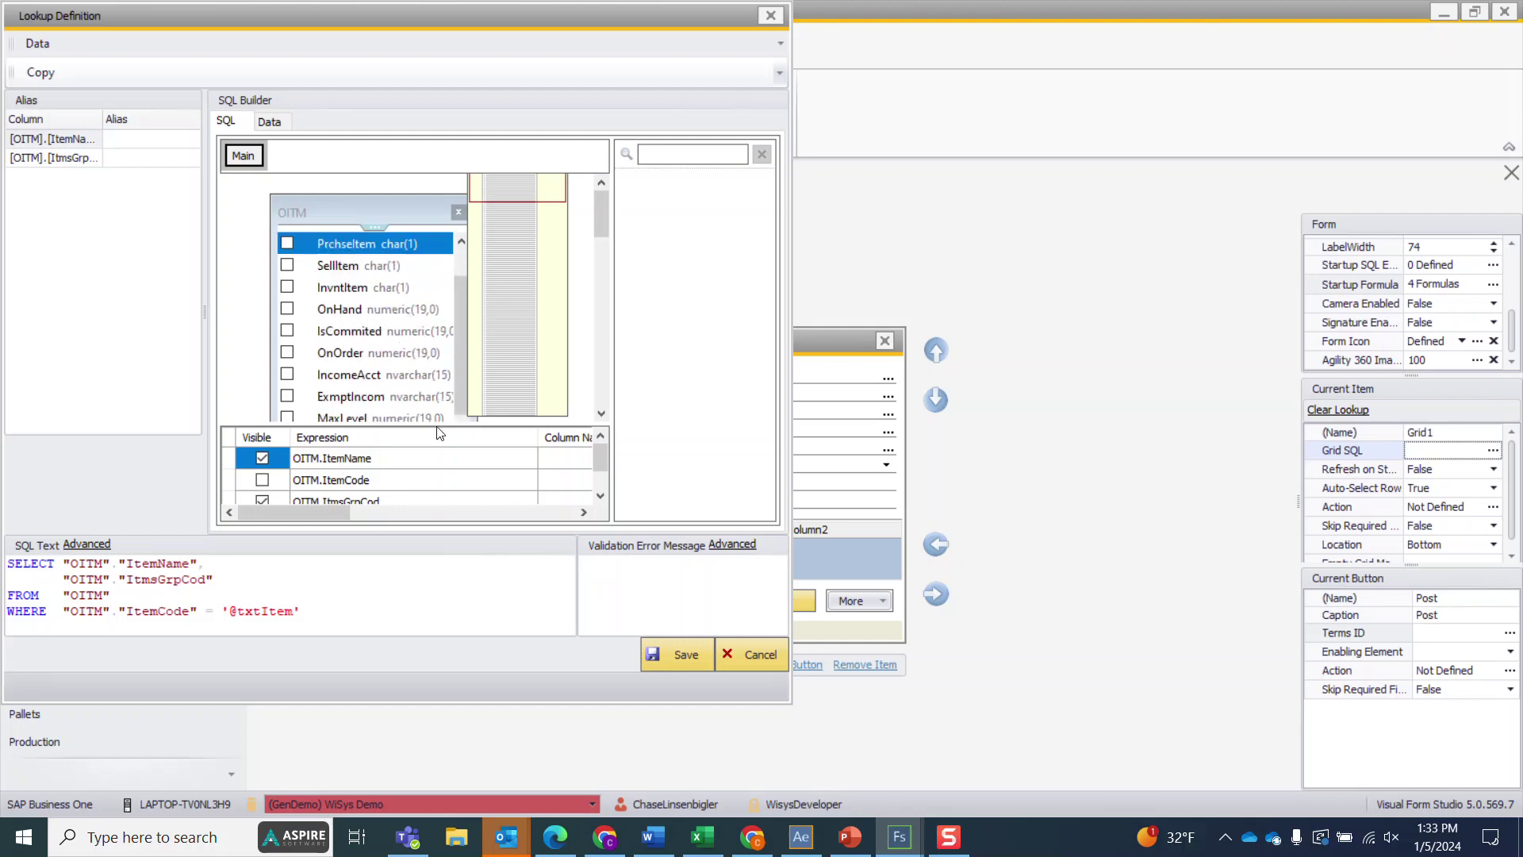
click(287, 243)
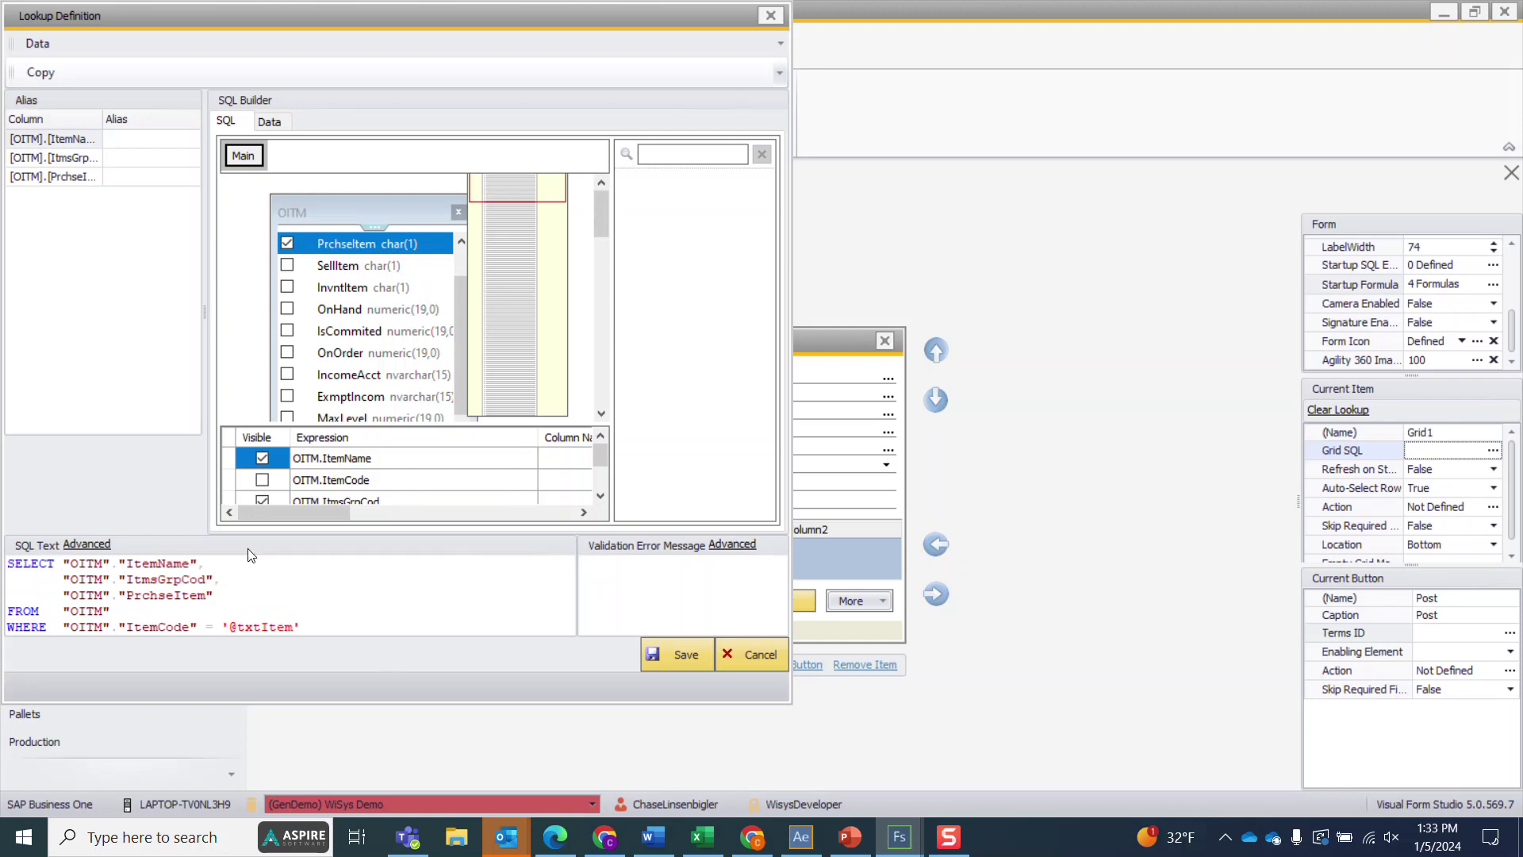
click(680, 655)
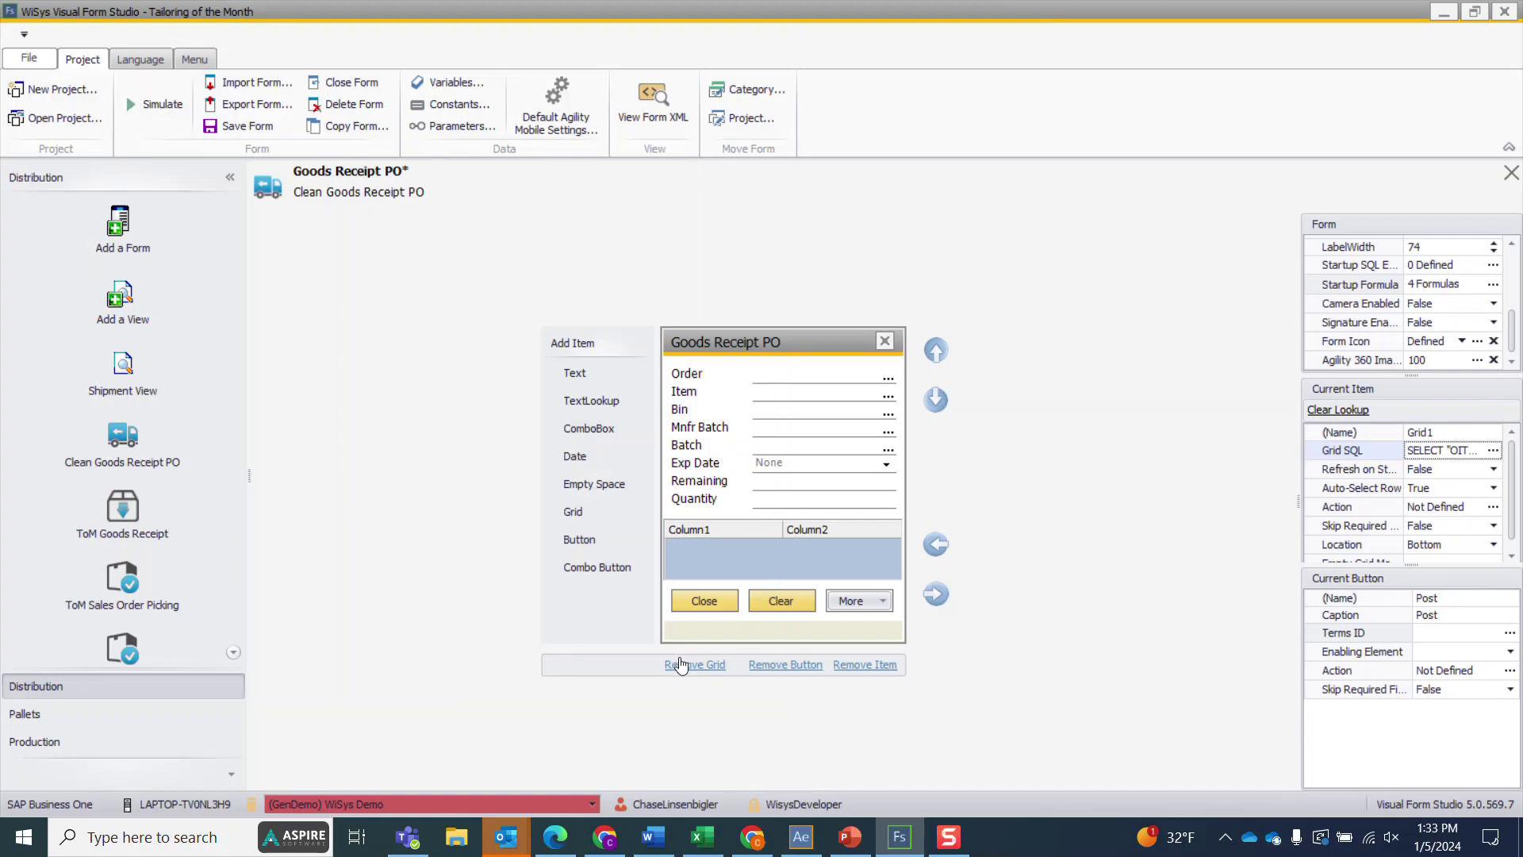
Step: Add a Grid Refresh action to the Item field's actions and save the form
click(785, 393)
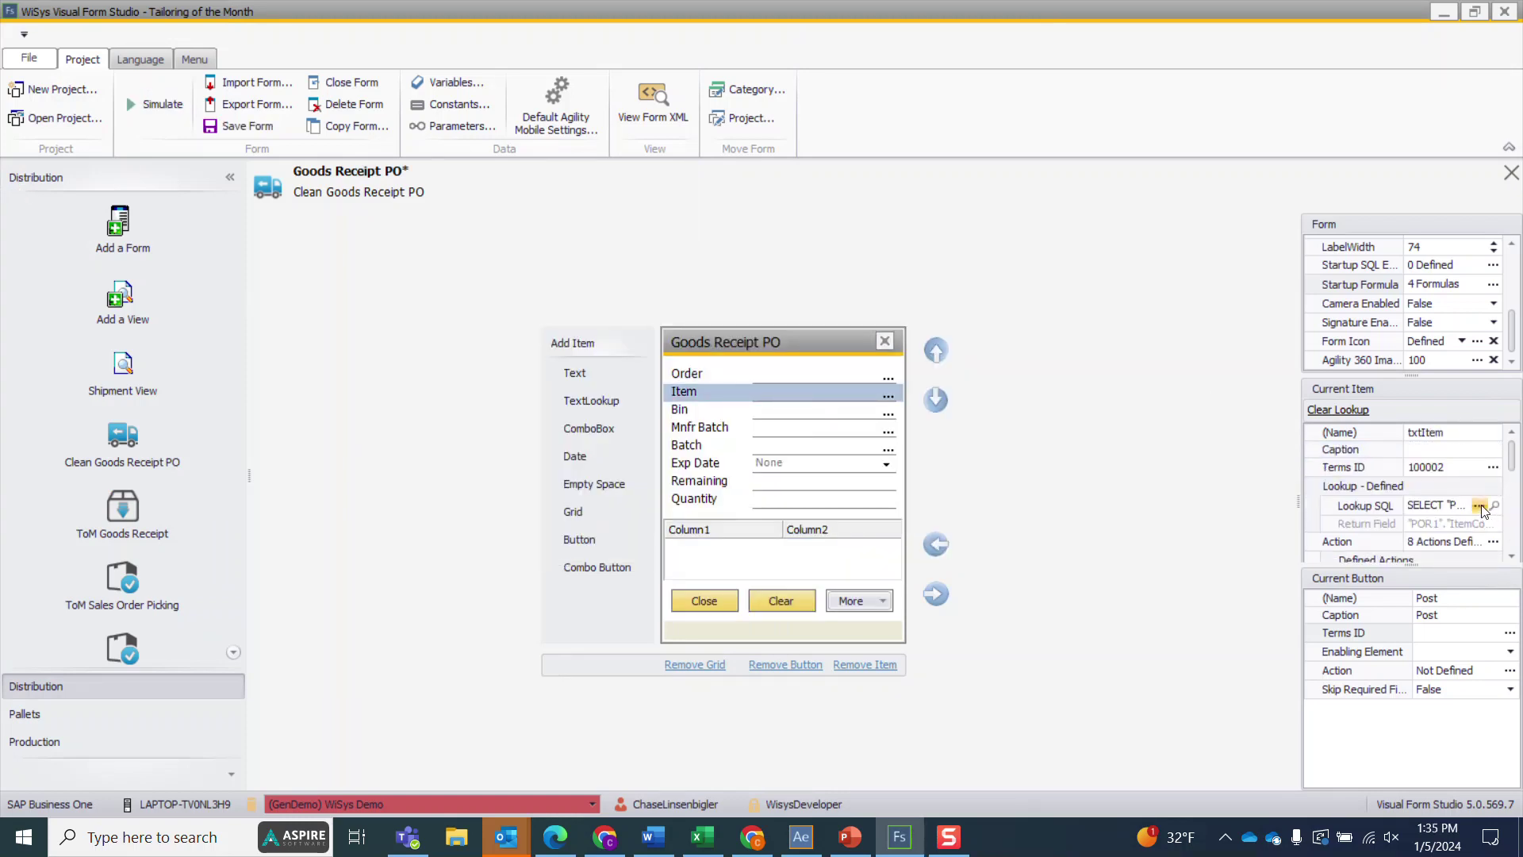
click(1493, 541)
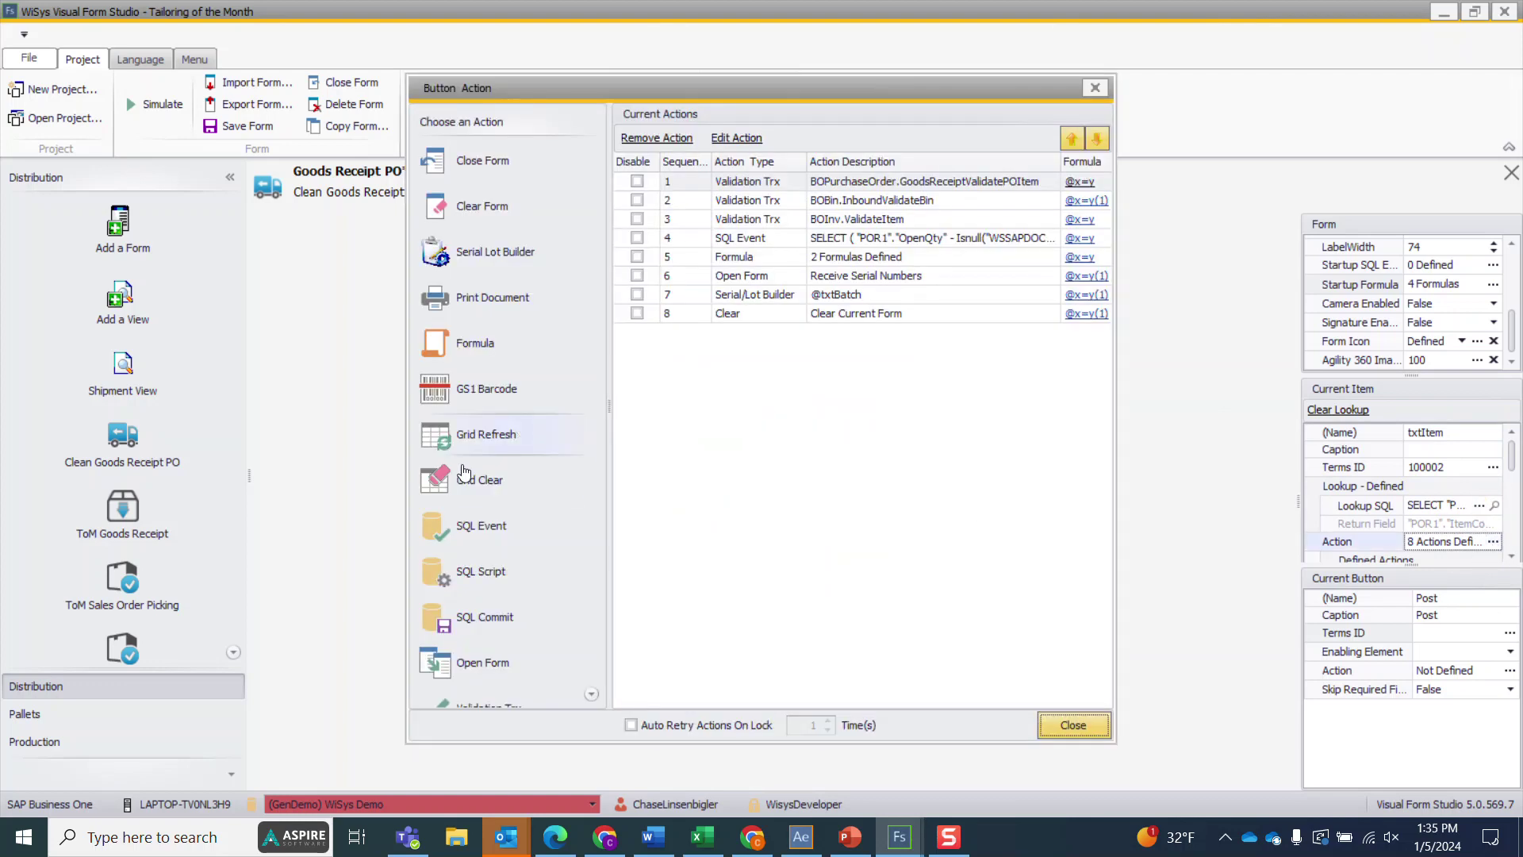
double_click(542, 454)
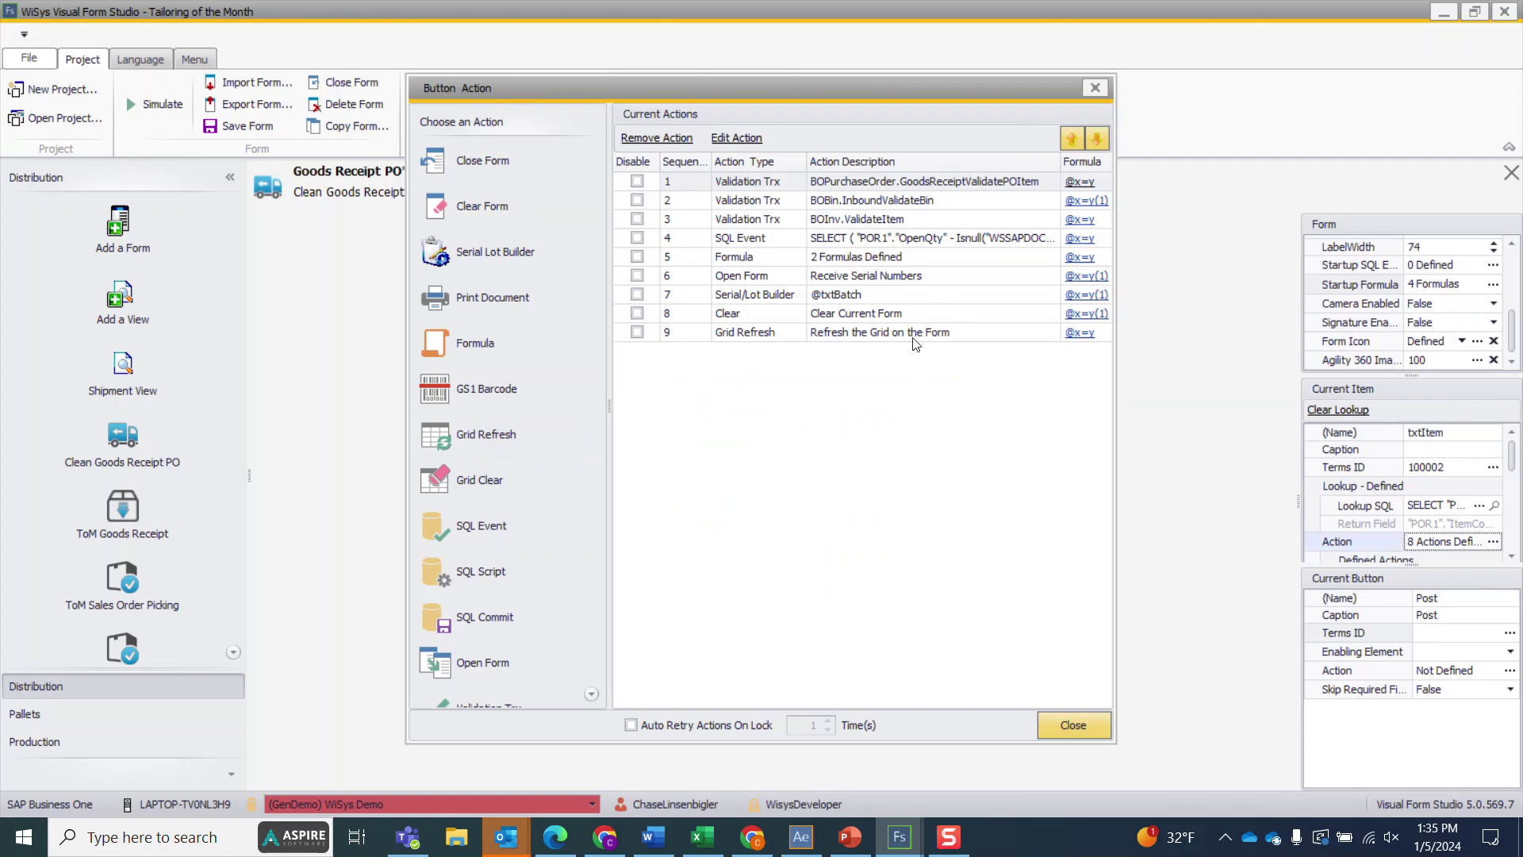
click(1095, 87)
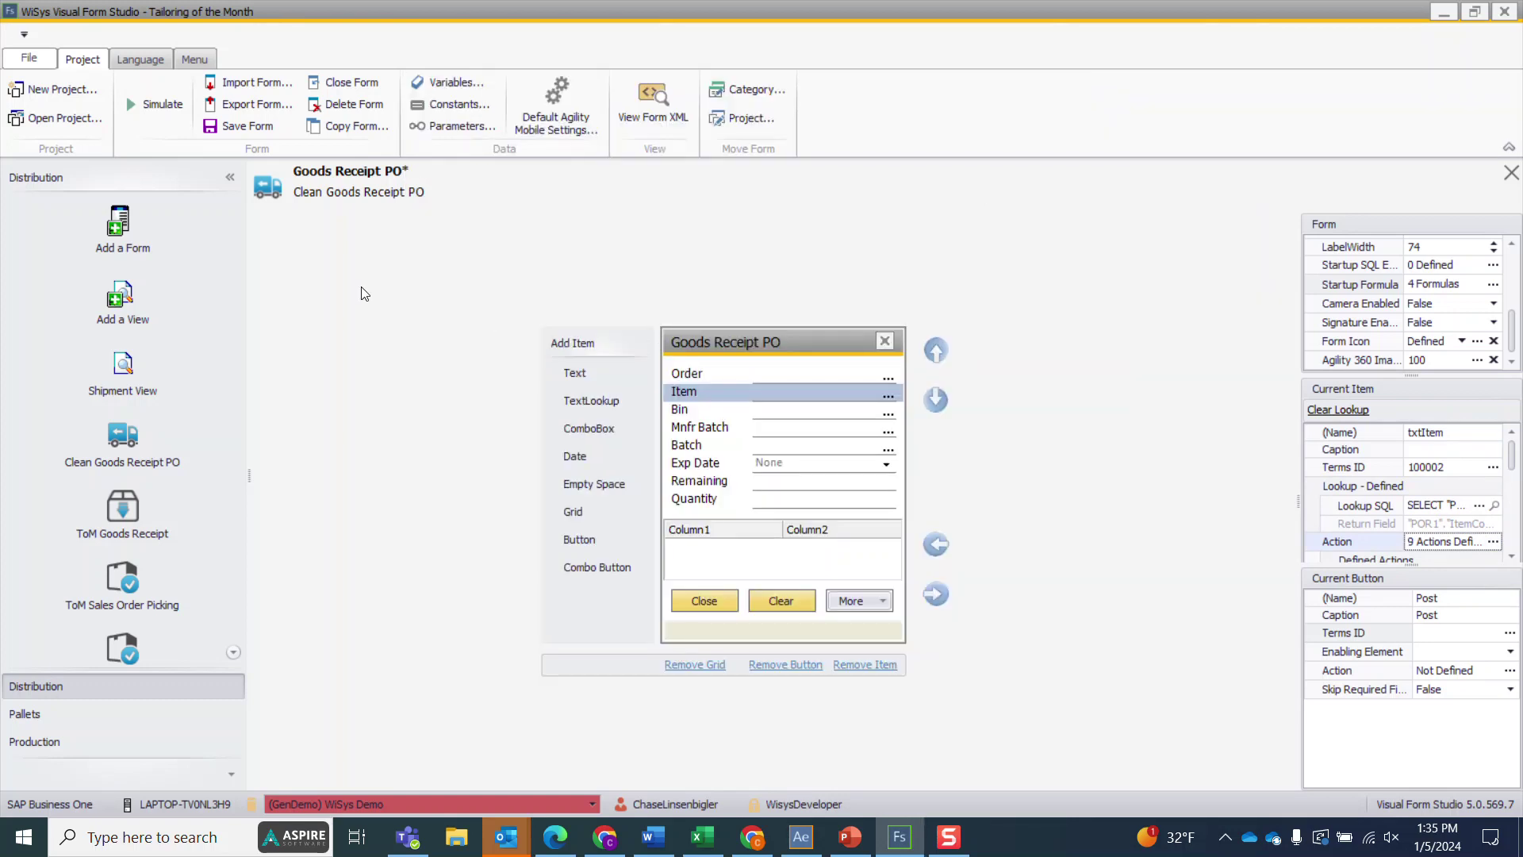
click(208, 125)
Step: Simulate the form, choosing a purchase order and item FD002 from their lookups and dismissing any messages
click(170, 103)
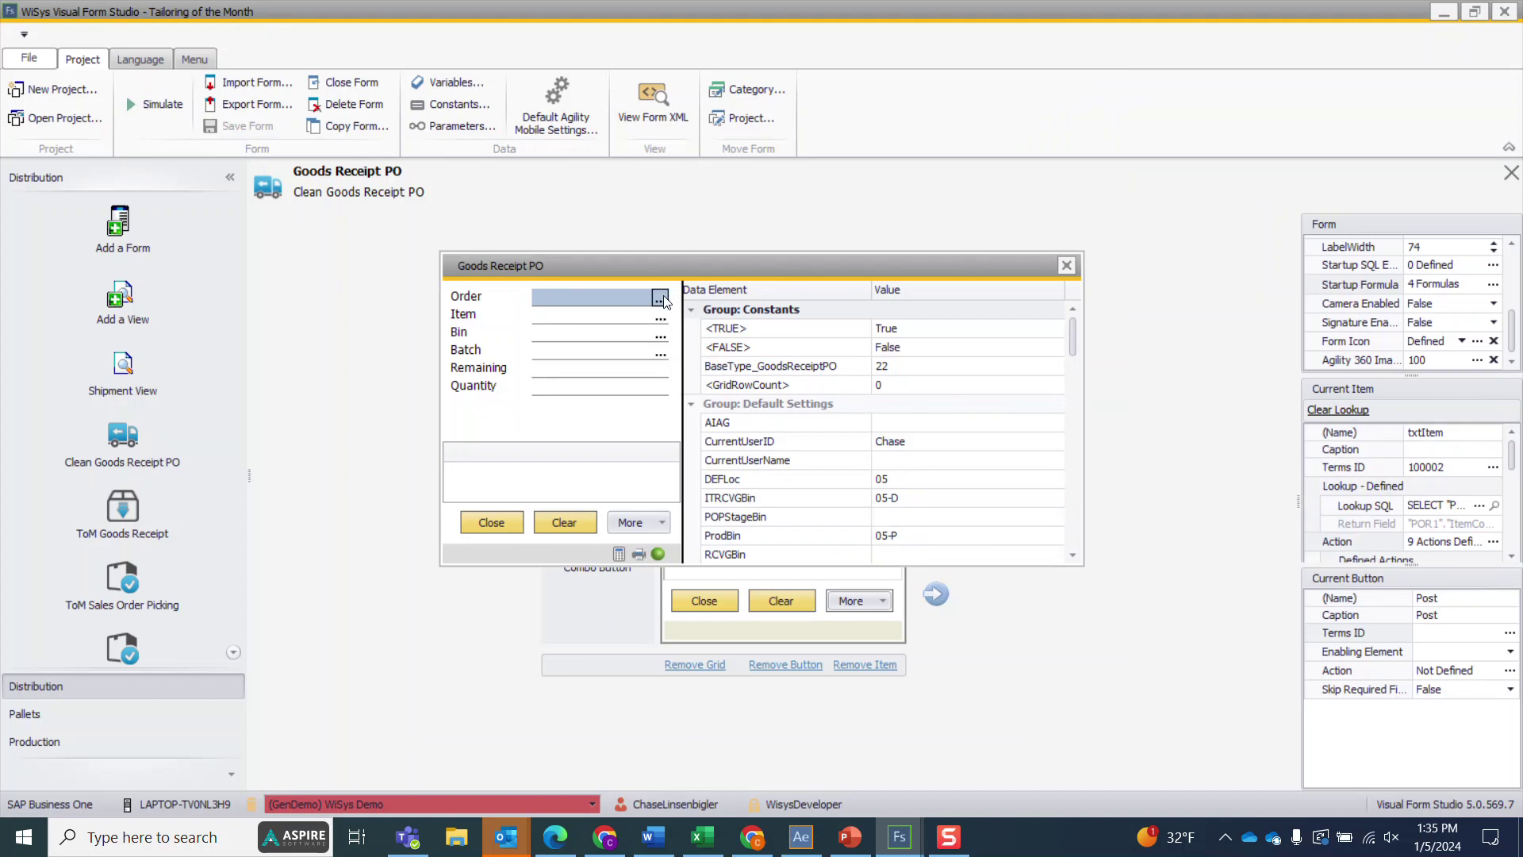
click(661, 299)
double_click(560, 429)
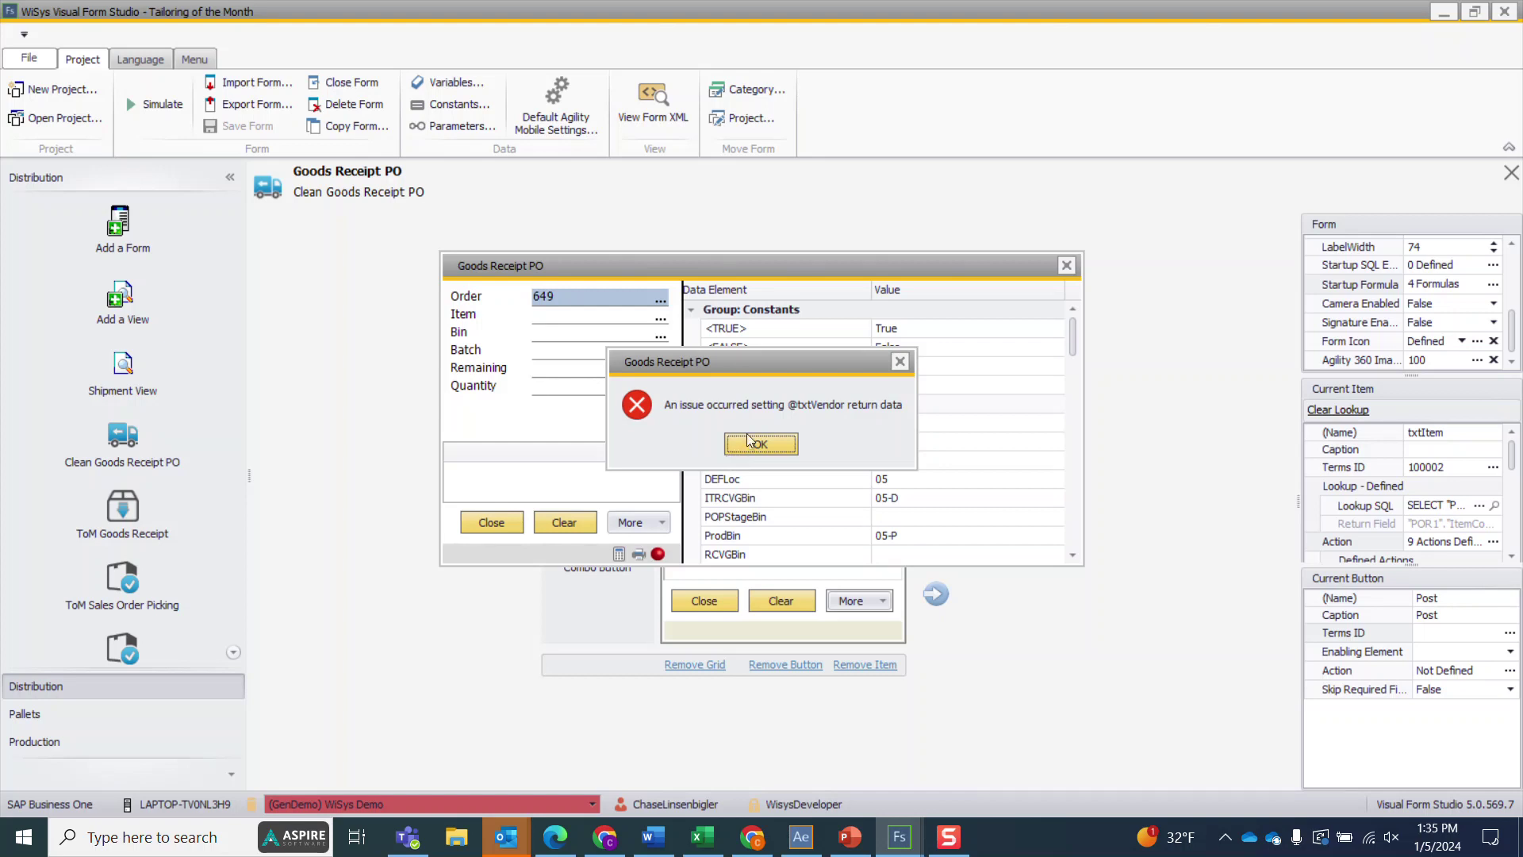
click(759, 441)
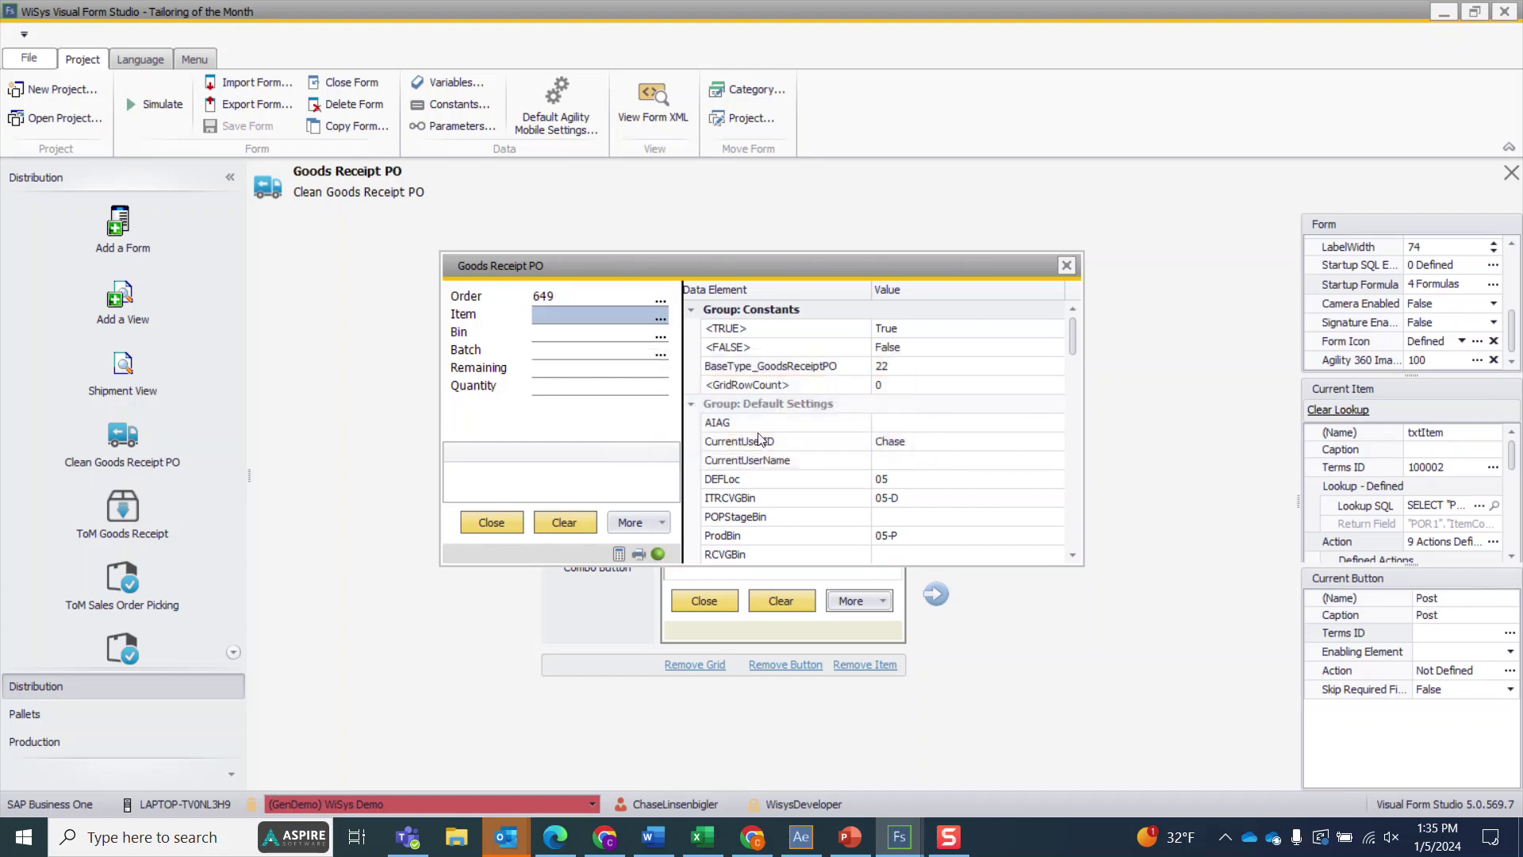
click(661, 317)
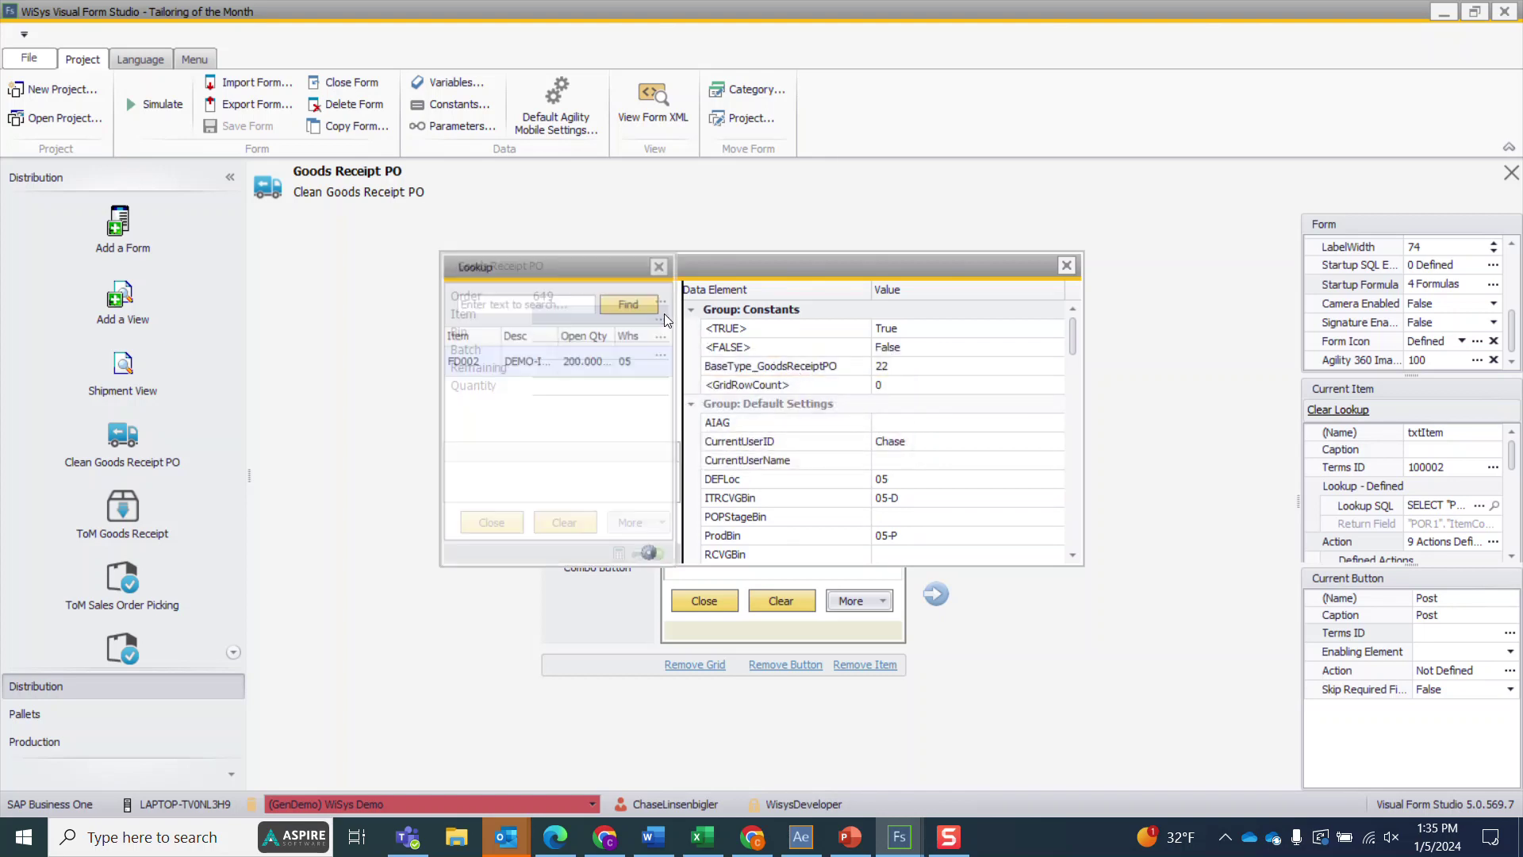
double_click(571, 361)
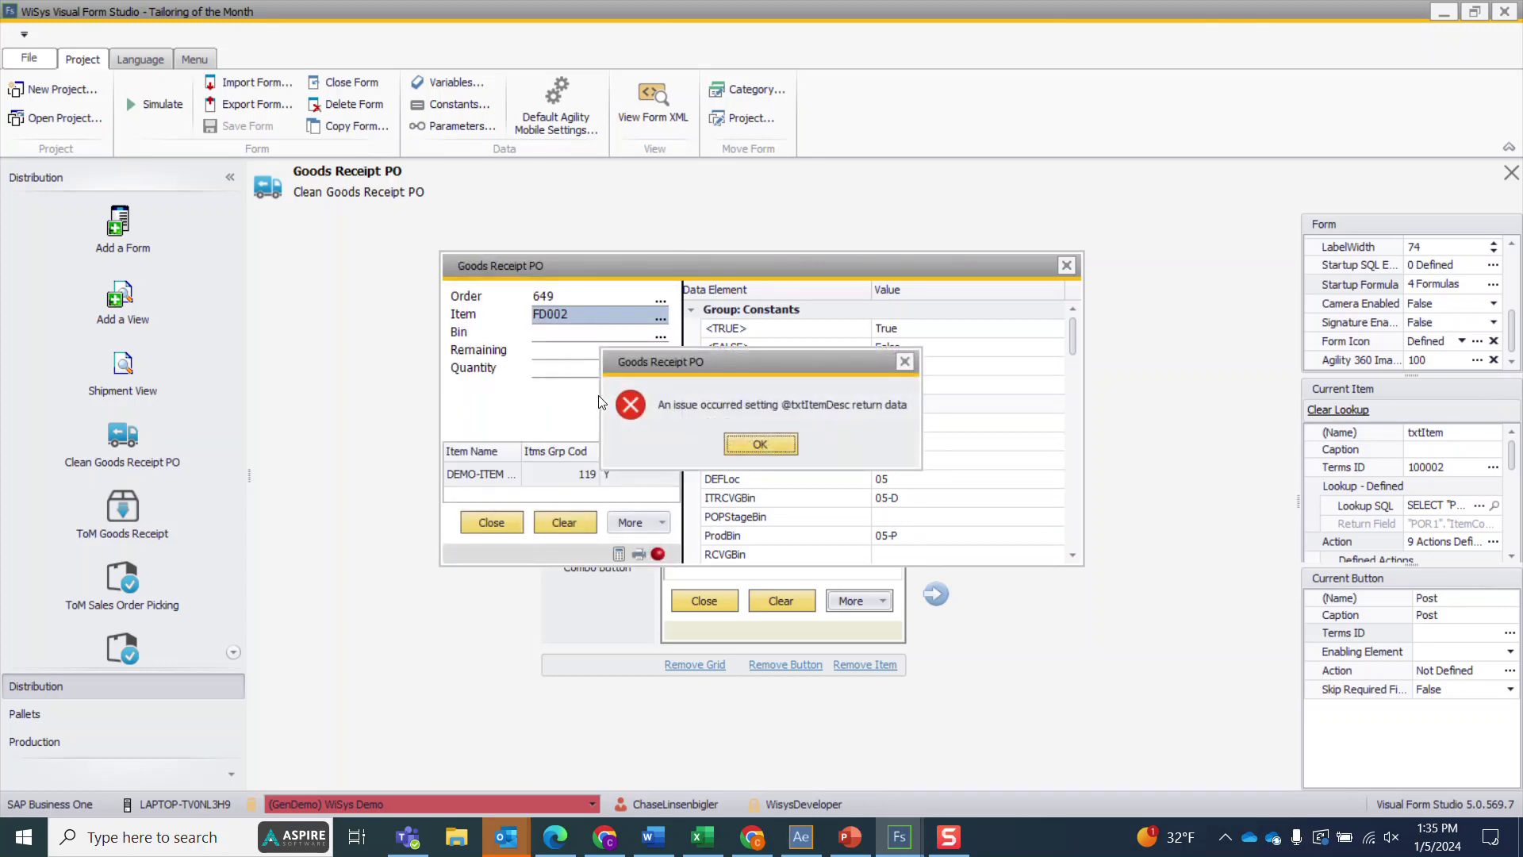
click(759, 441)
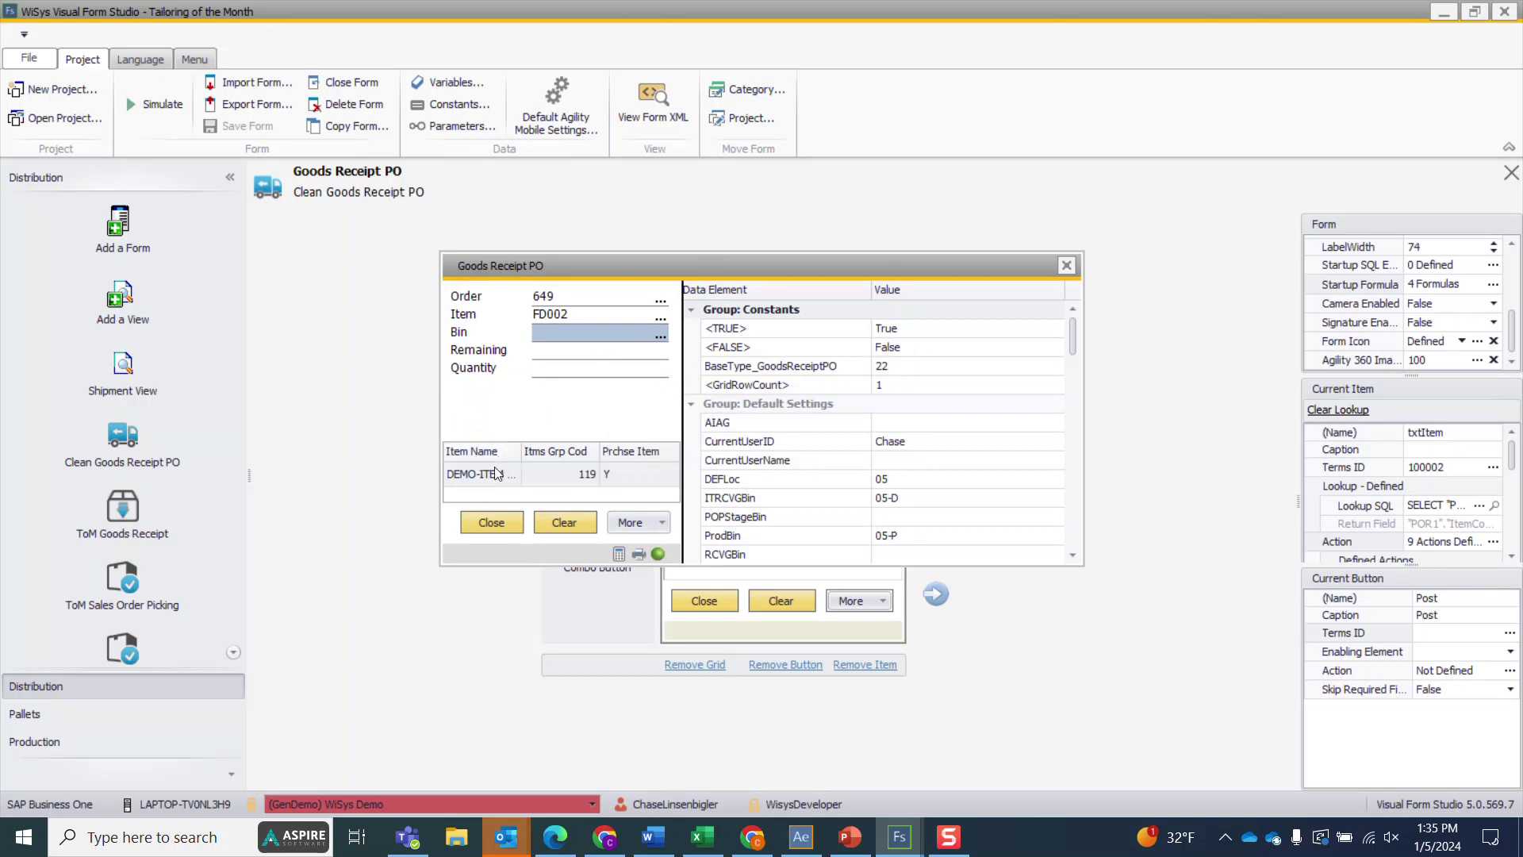
Step: Resize the simulated grid's columns, widening Item Name so the full item name fits
drag(522, 453, 560, 453)
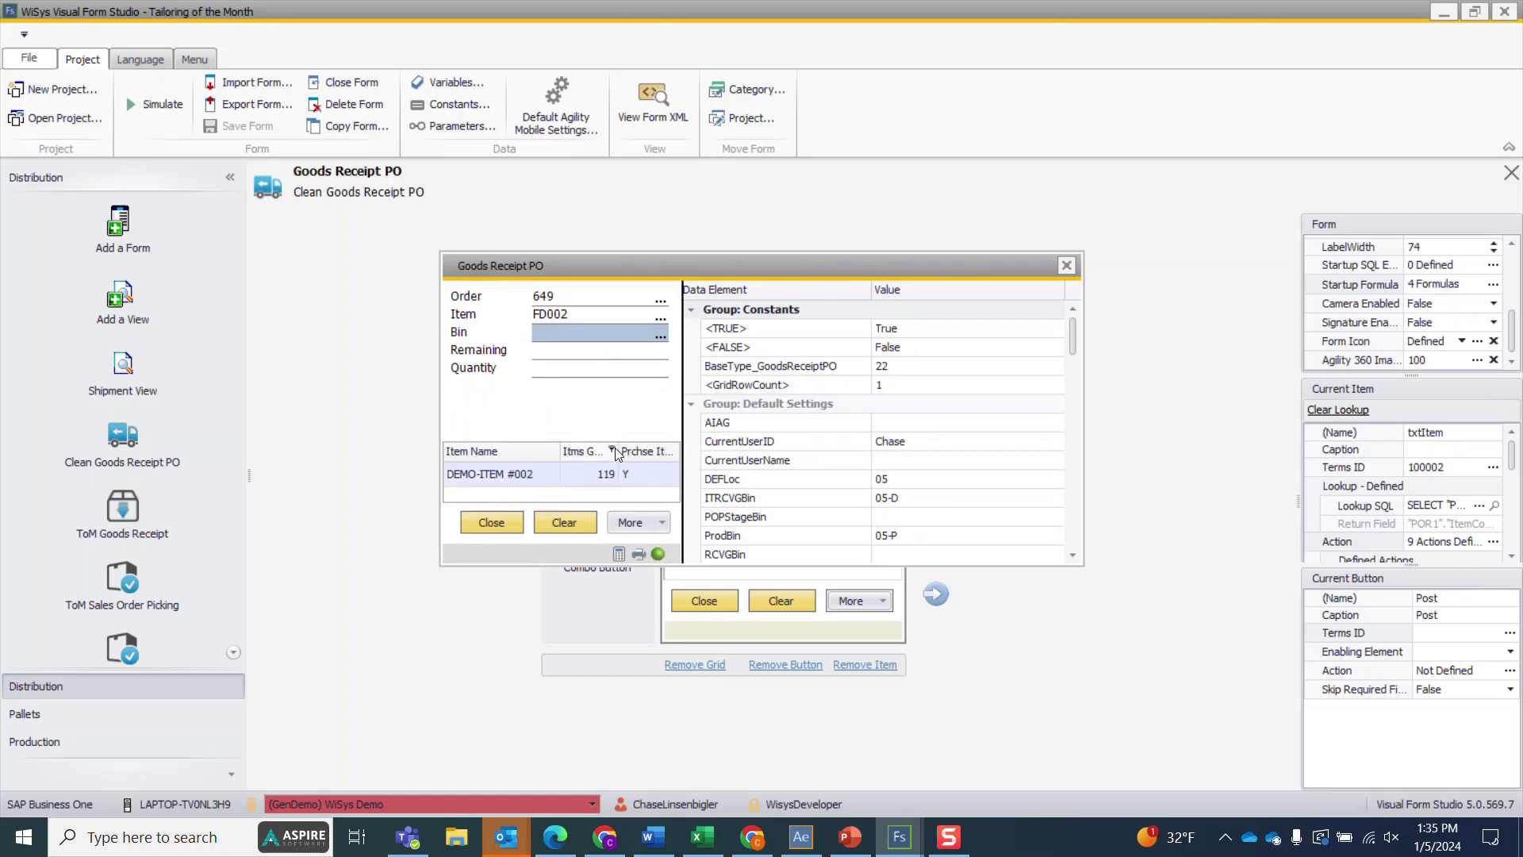
drag(621, 450, 647, 450)
drag(563, 451, 646, 452)
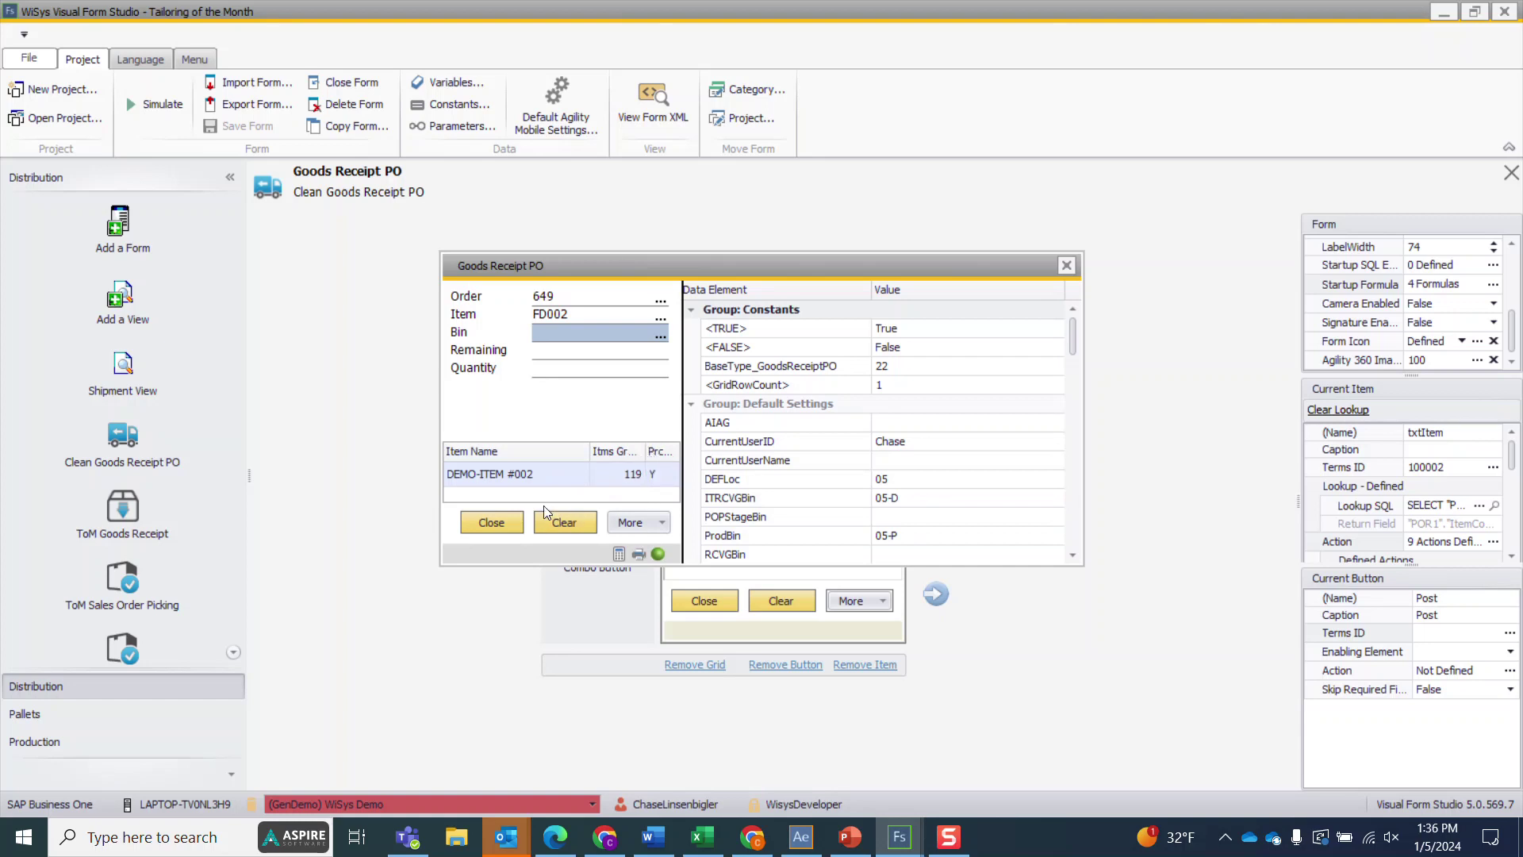